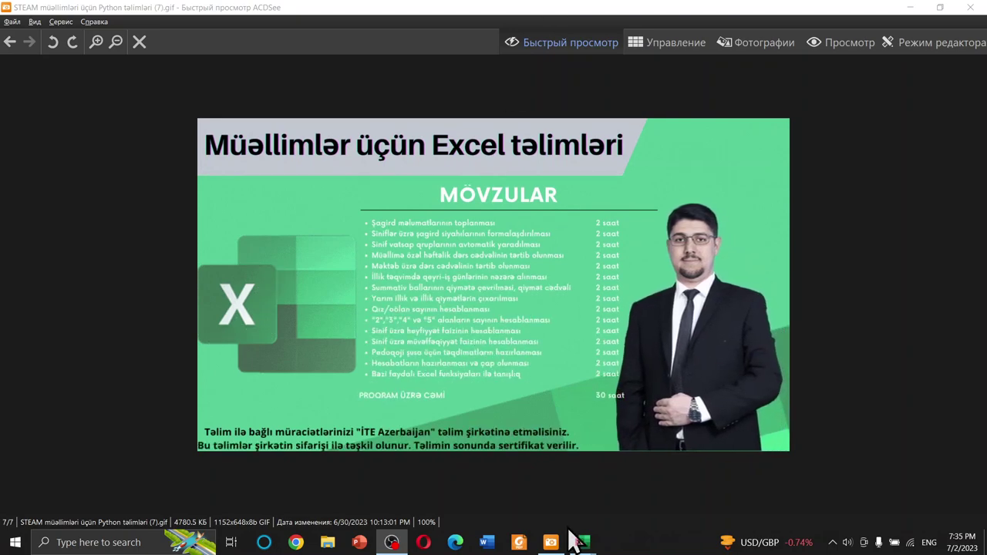
Bring the school-year workbook forward, review the 7A, 7B and 7C class lists, and return to 7A
mouse_move(586, 544)
left_click(641, 512)
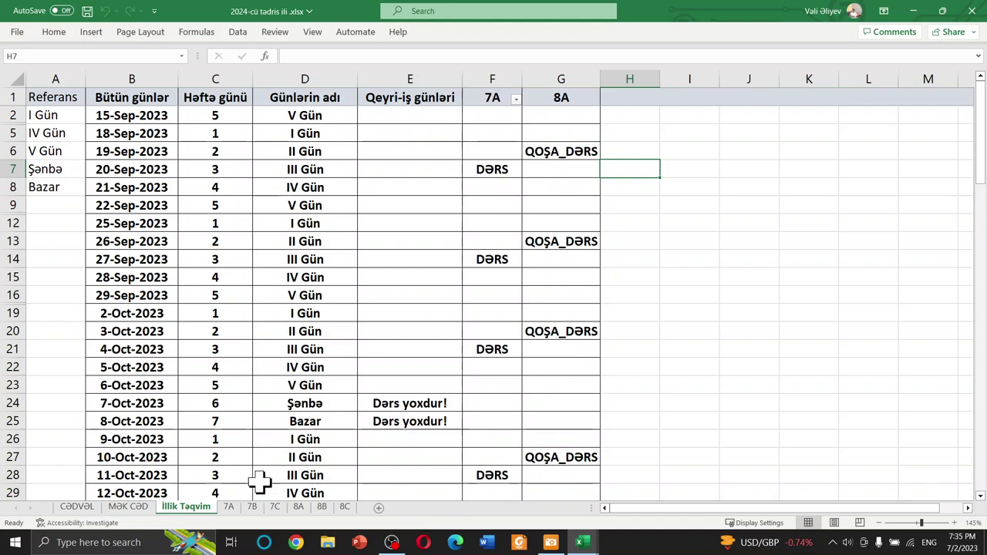
left_click(230, 509)
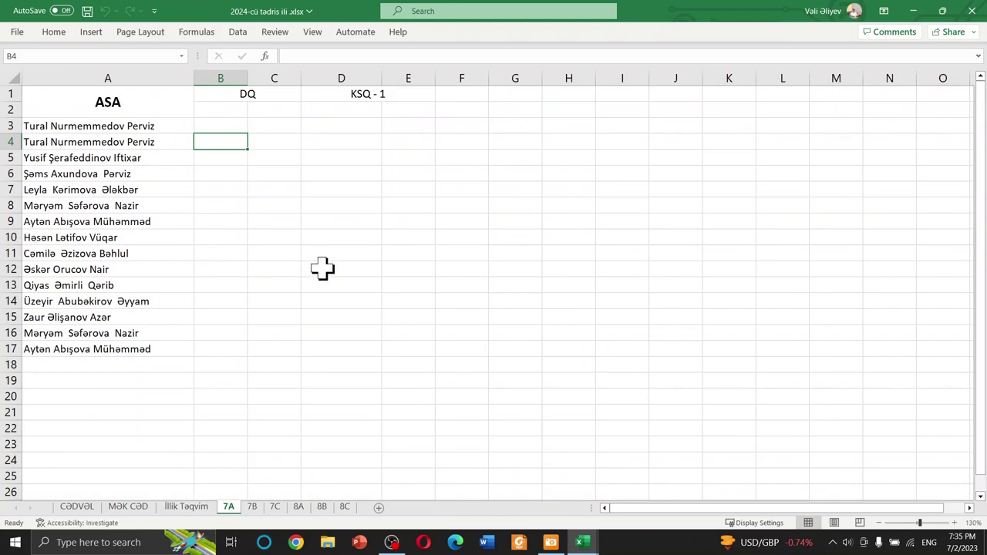
left_click(253, 509)
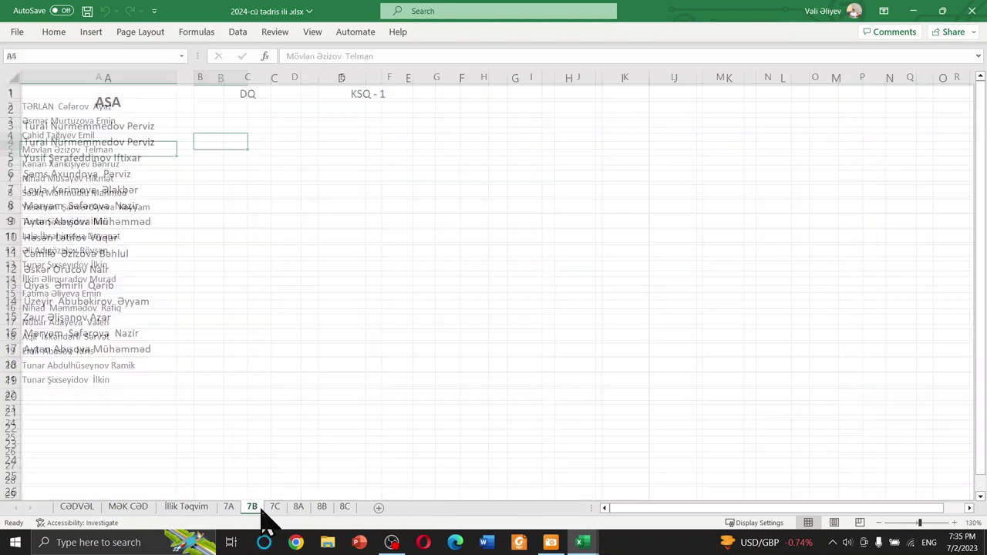
left_click(275, 509)
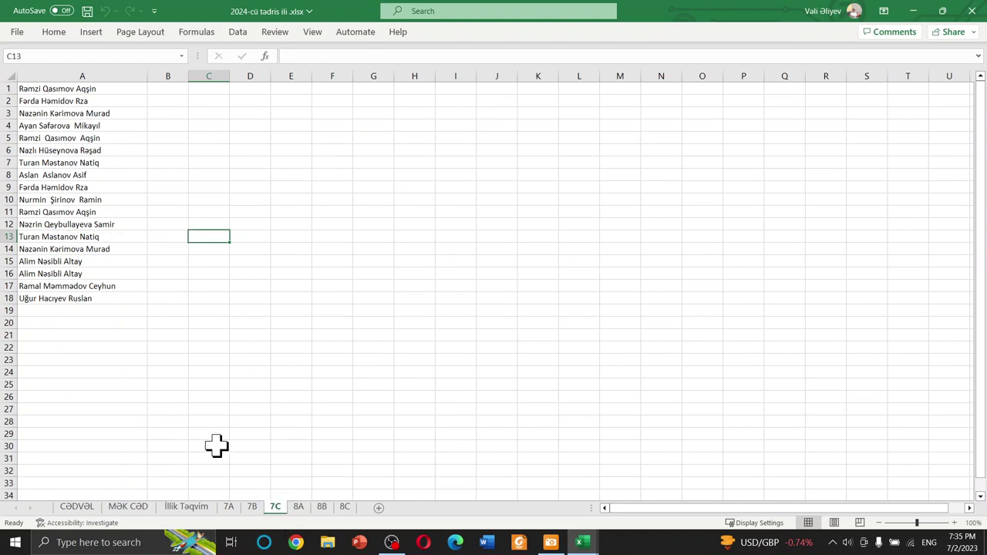
left_click(229, 507)
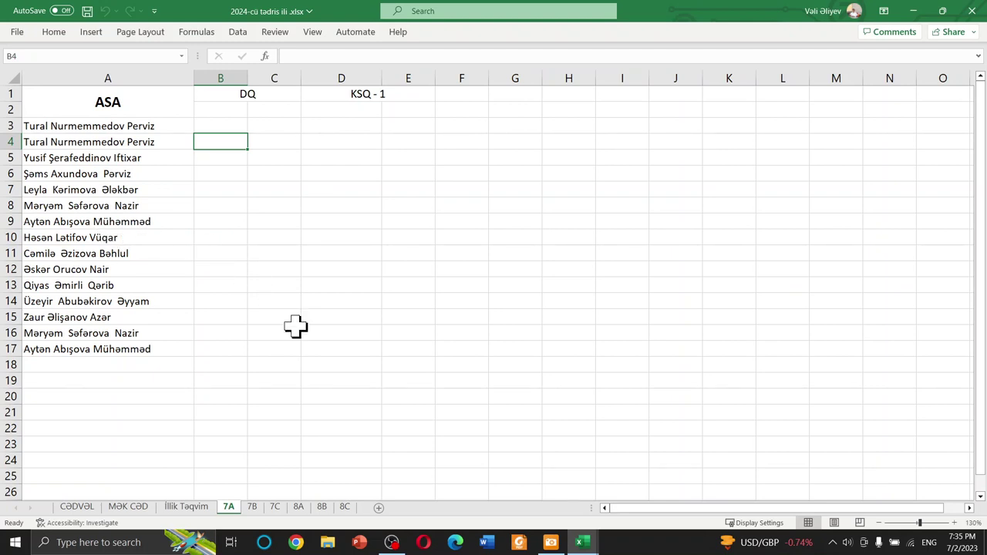
Add a sheet after 7A and rename it Şablon using the Azerbaijani keyboard layout
left_click(379, 508)
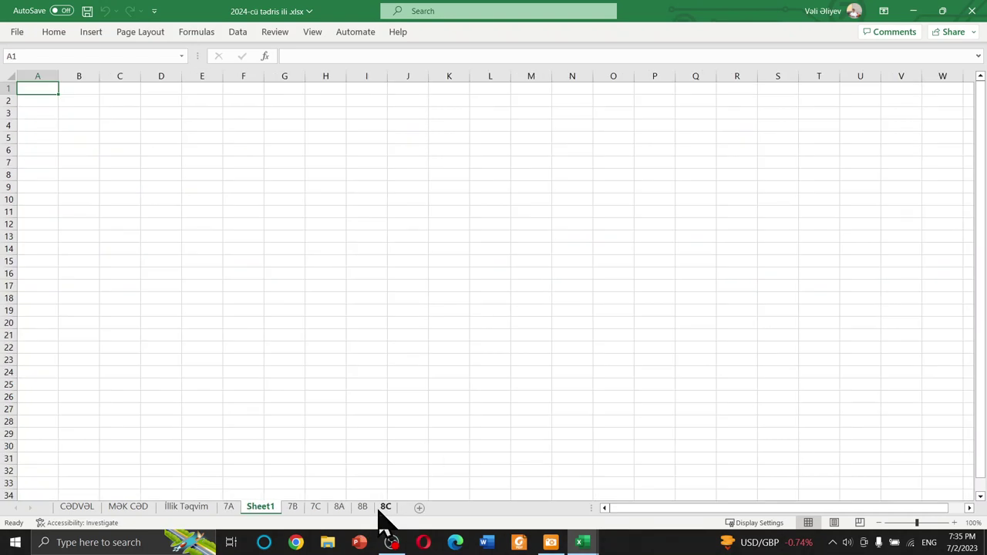
right_click(259, 509)
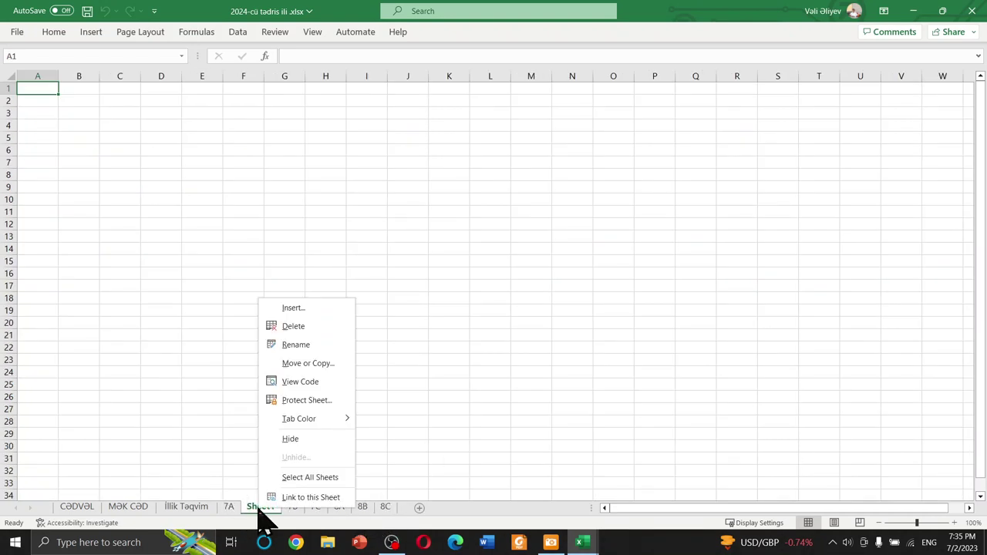
left_click(286, 344)
key("BackSpace")
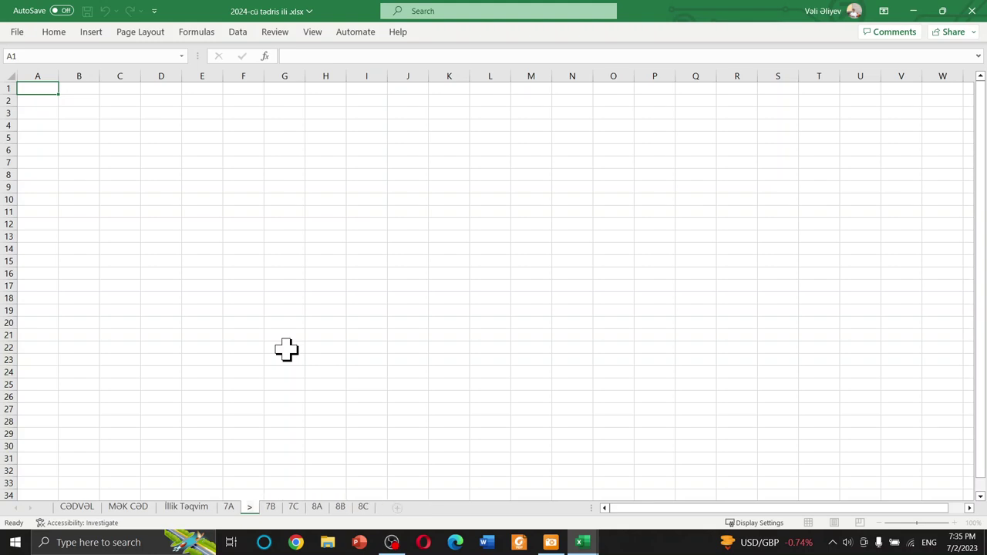
key("super+space")
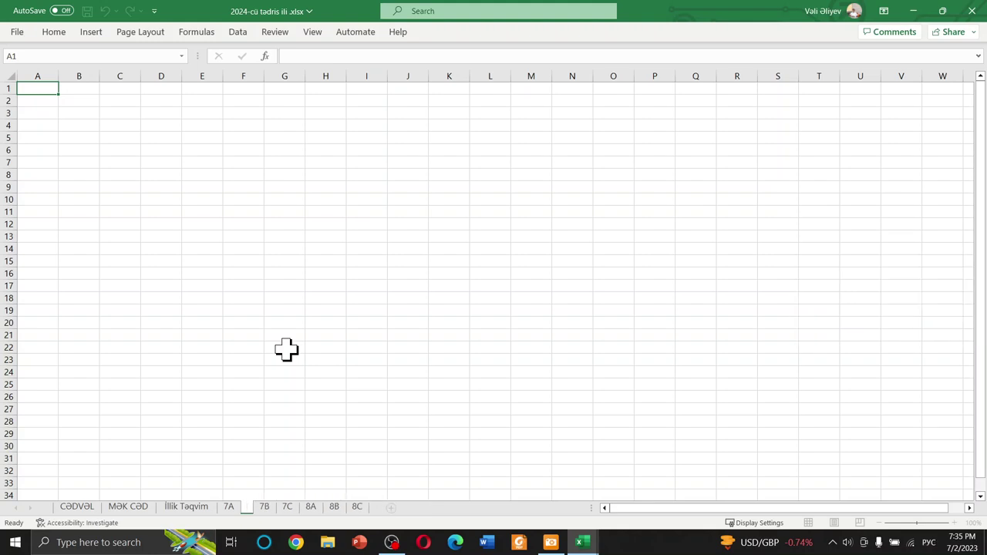
key("super+space")
type("Şəb")
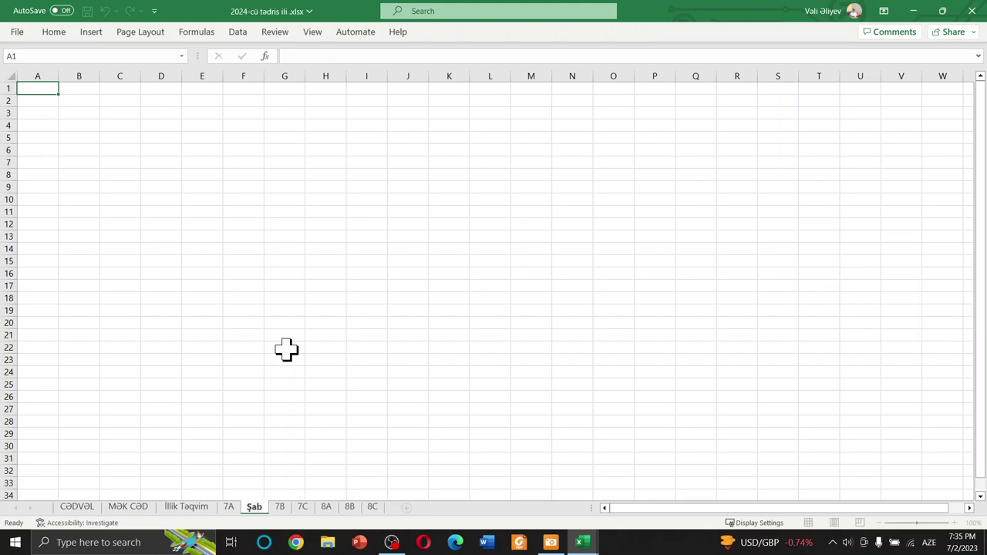
type("lon")
key("Return")
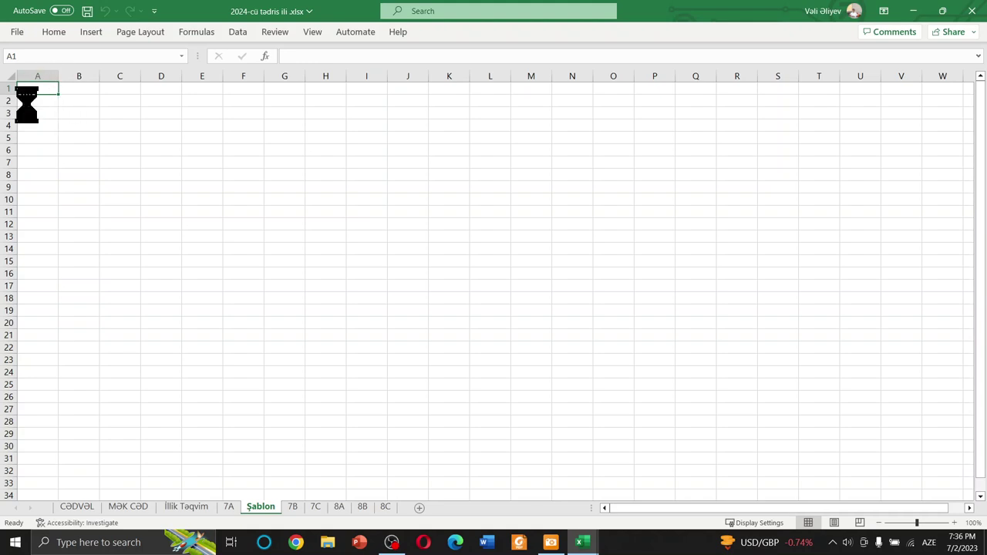
Widen column A on Şablon and enter the heading ASA in cell A1
scroll(31, 102, "up", 5)
left_click_drag(97, 80, 279, 80)
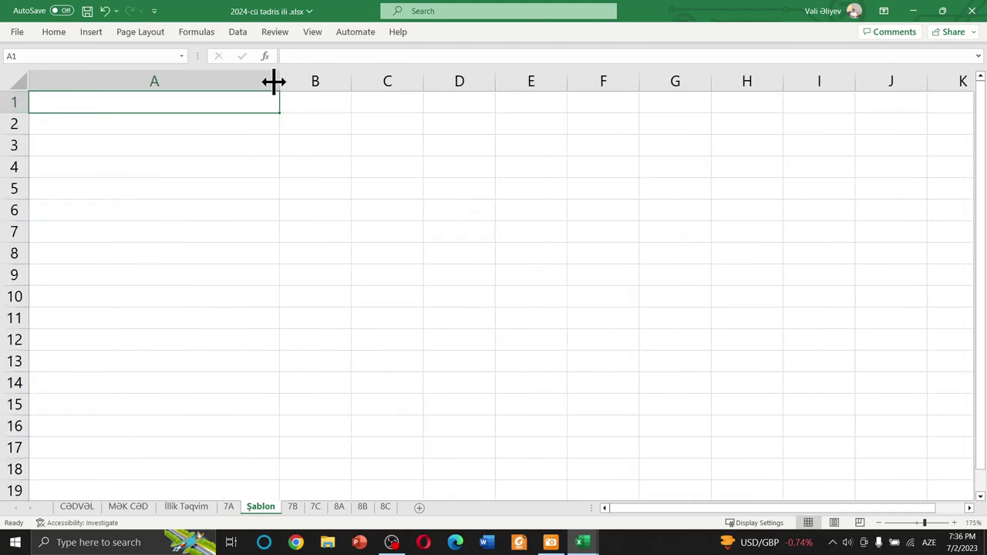
double_click(142, 101)
type("ASA")
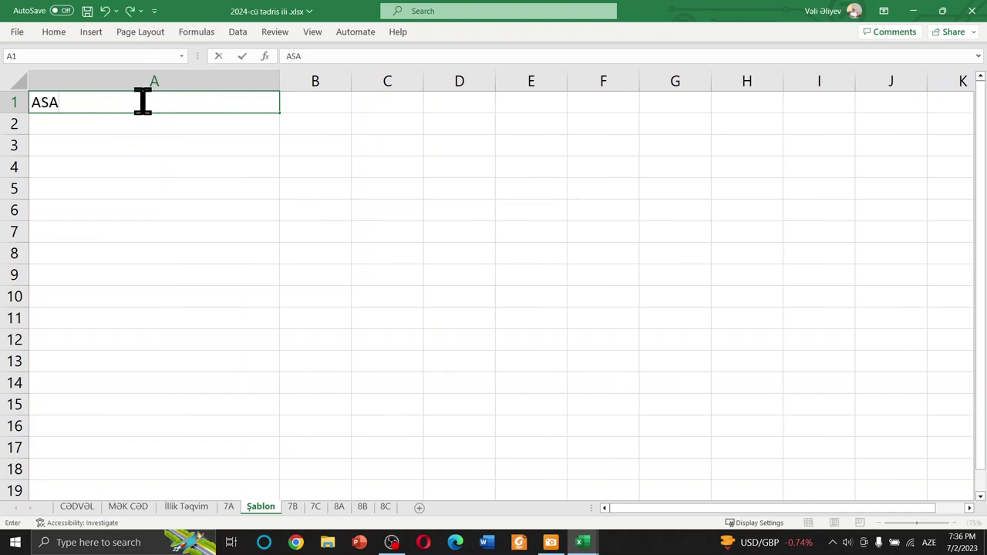
key("Return")
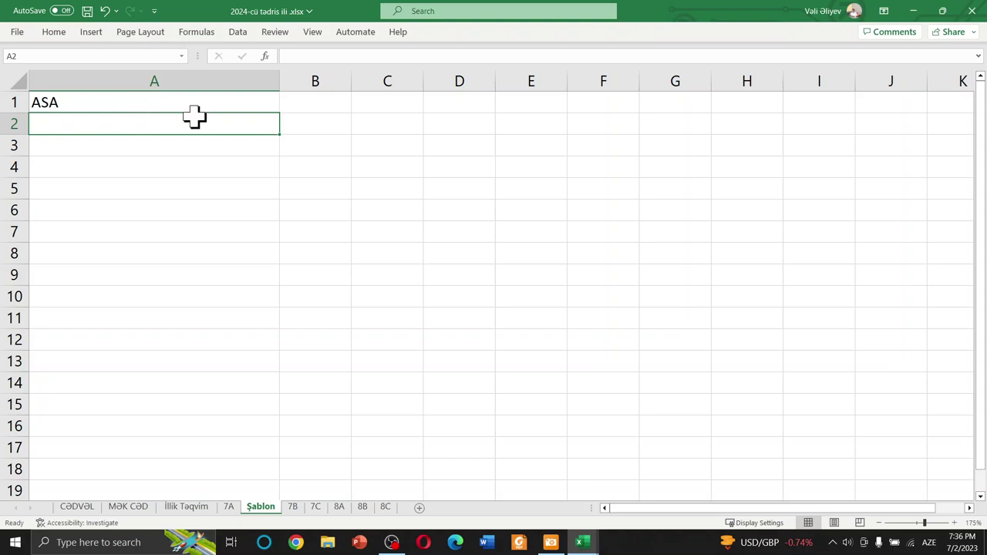
left_click(310, 102)
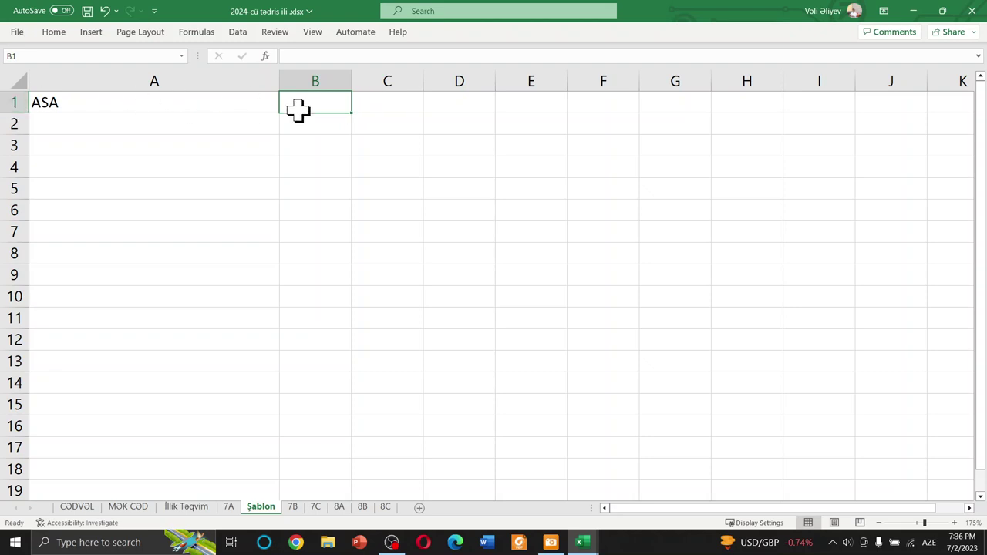
Insert a blank row above the ASA heading
right_click(8, 102)
left_click(35, 230)
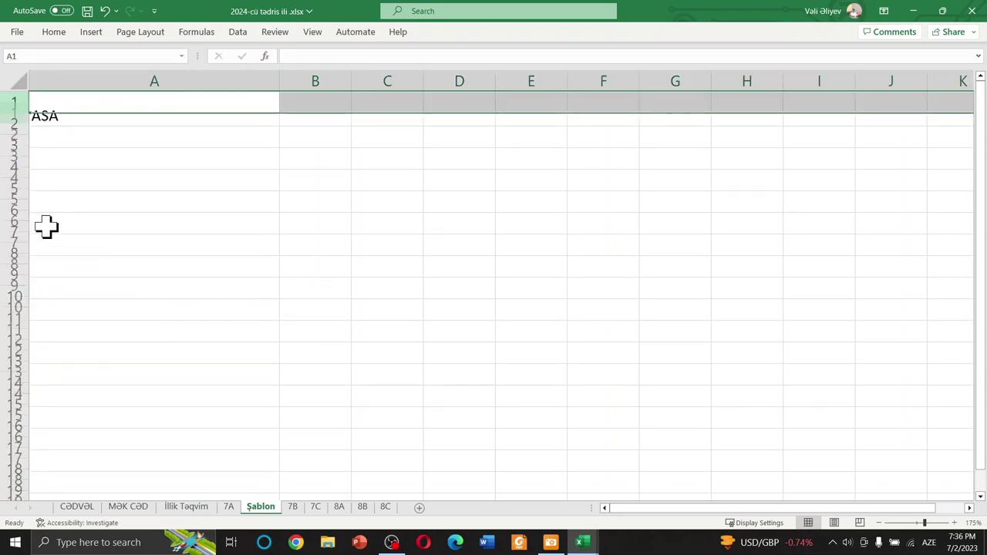
left_click(163, 165)
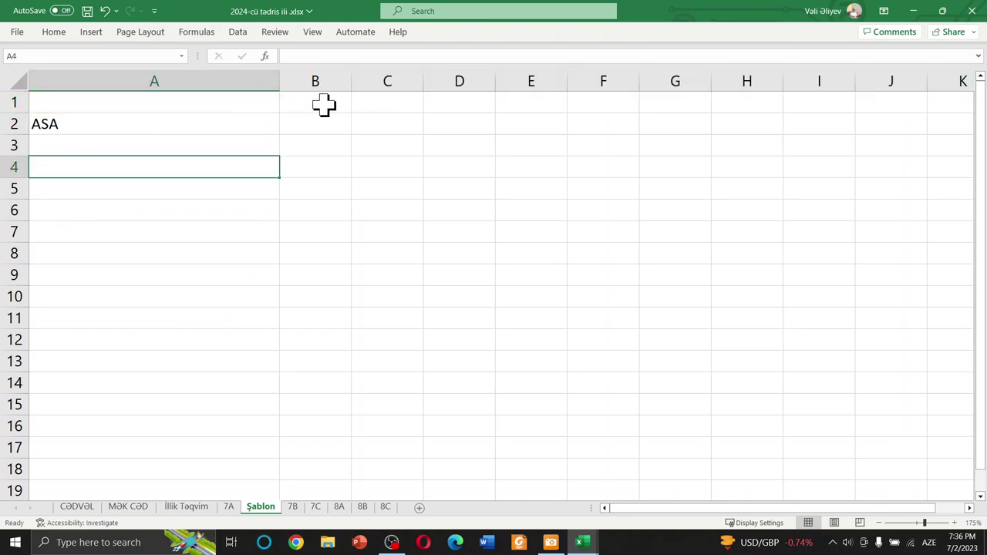
Merge and centre B1:C1, and merge A1:A2 with ASA centred
left_click_drag(324, 104, 388, 100)
left_click(55, 35)
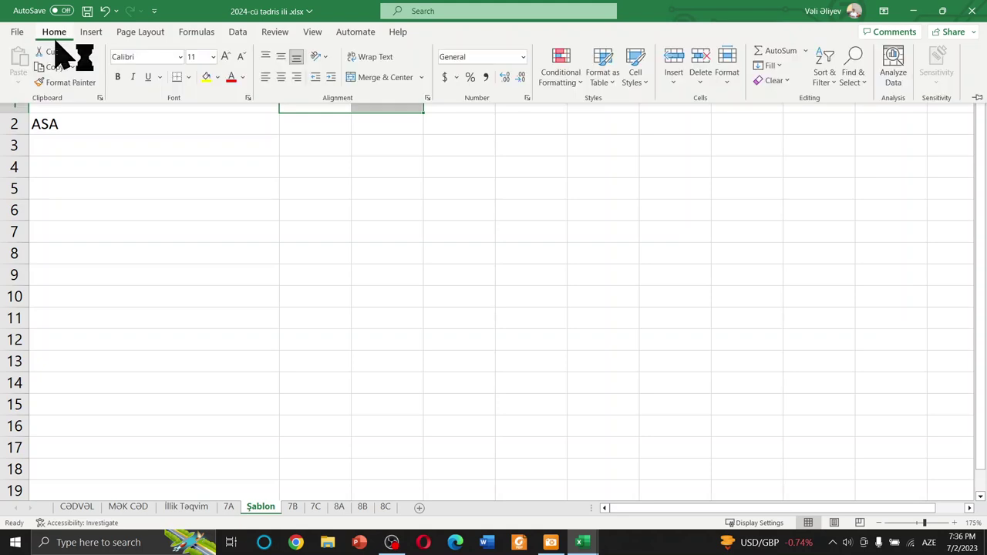
left_click(379, 77)
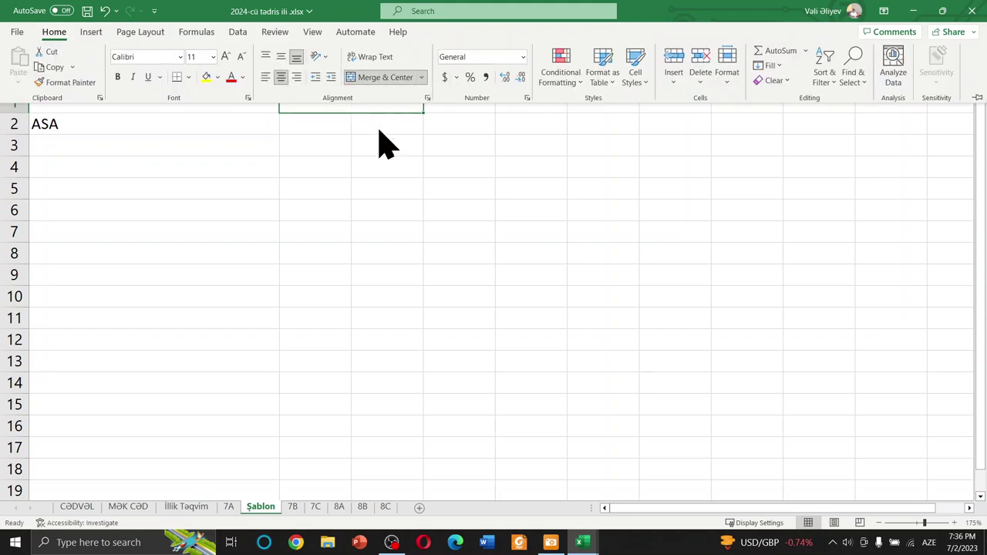
left_click(383, 148)
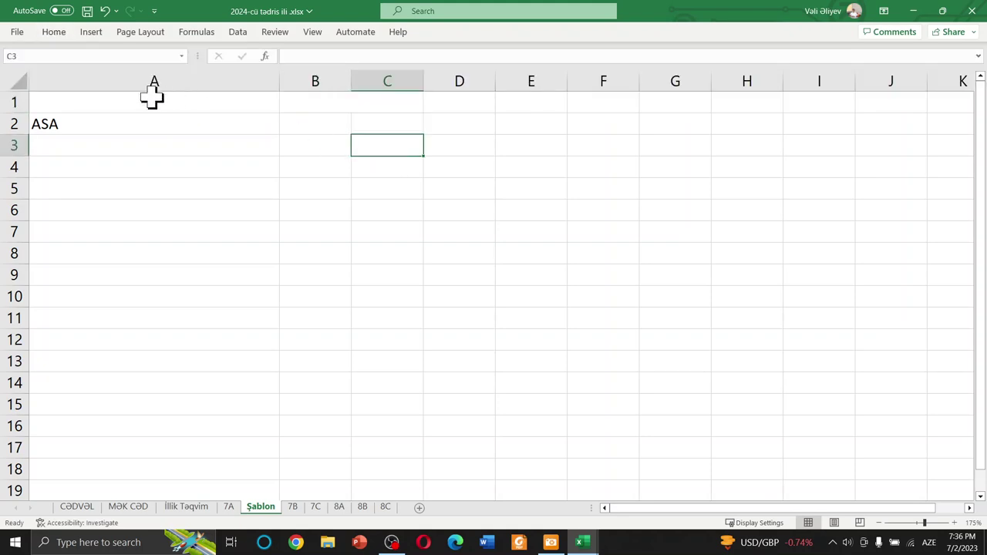
left_click(161, 124)
left_click(58, 32)
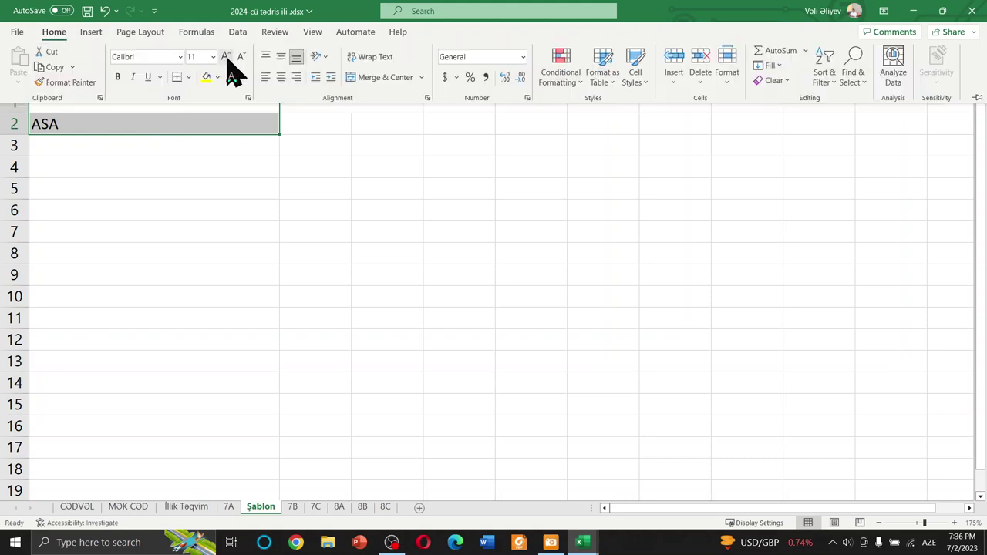
left_click(369, 78)
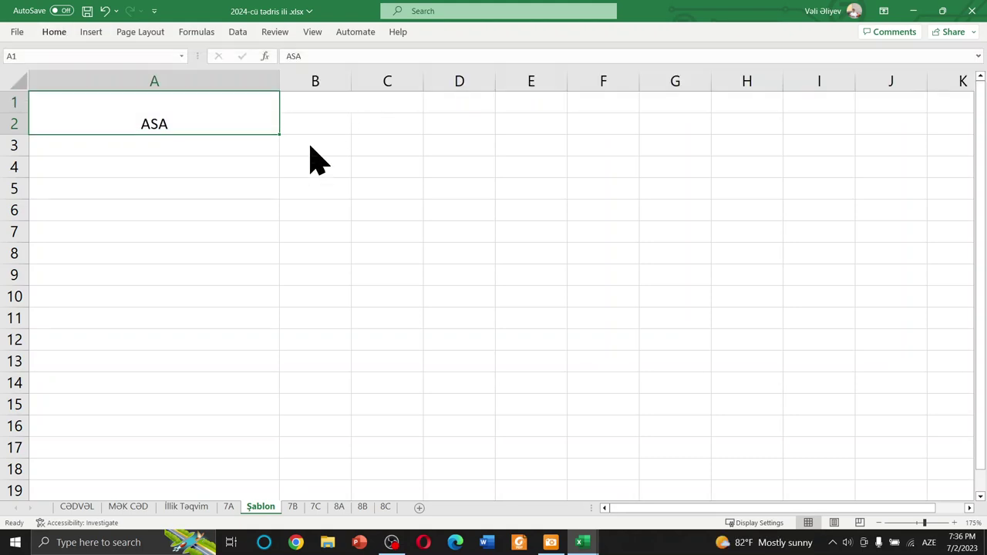
Enter DQ in merged B1:C1, with sub-headings Bal in B2 and Qiymət in C2
left_click_drag(339, 101, 387, 98)
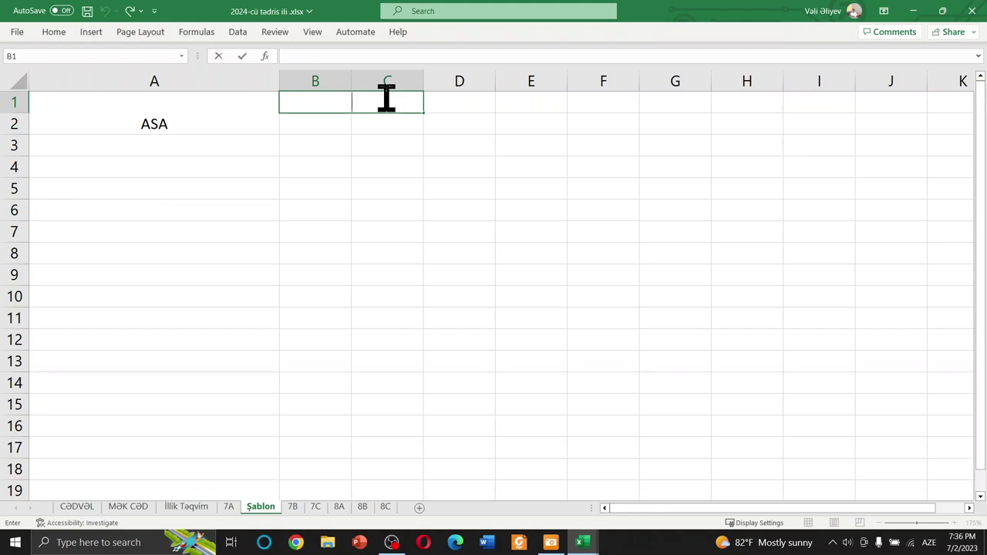
type("DQ")
key("Return")
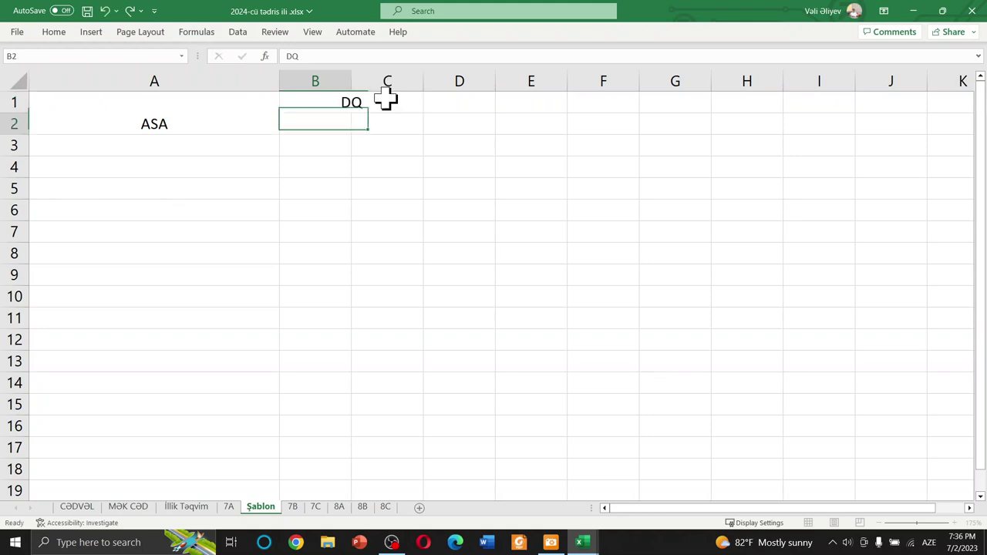
type("Bal")
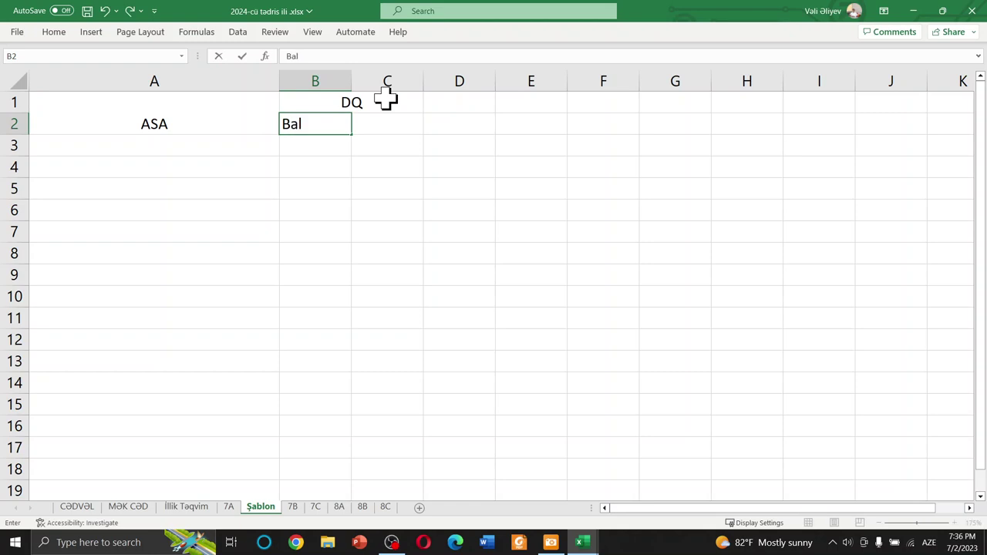
left_click(384, 128)
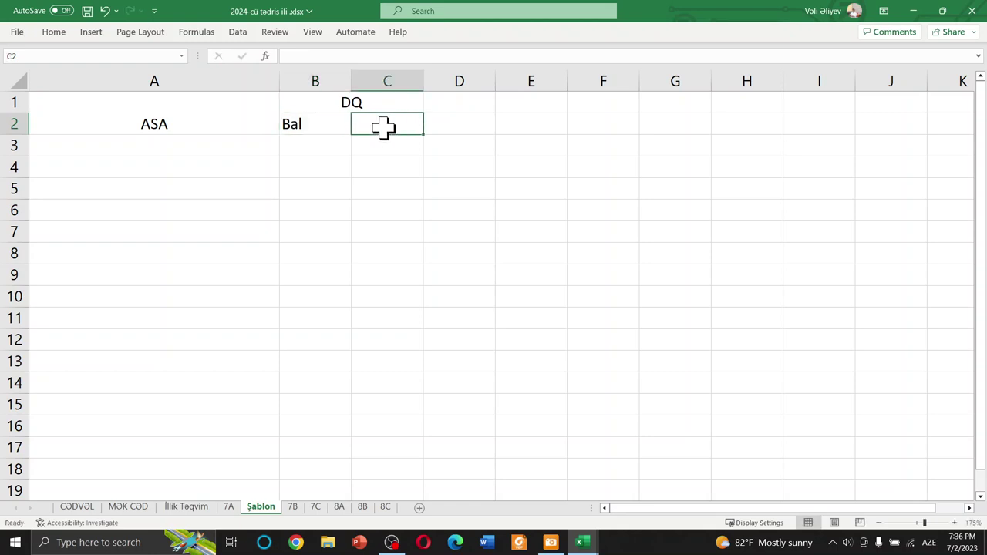
type("Qiymət")
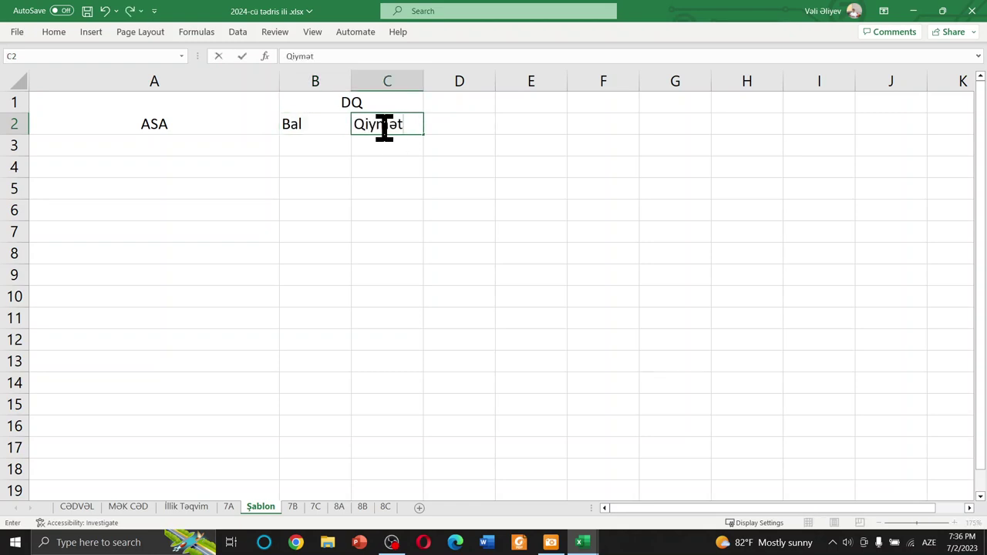
key("Return")
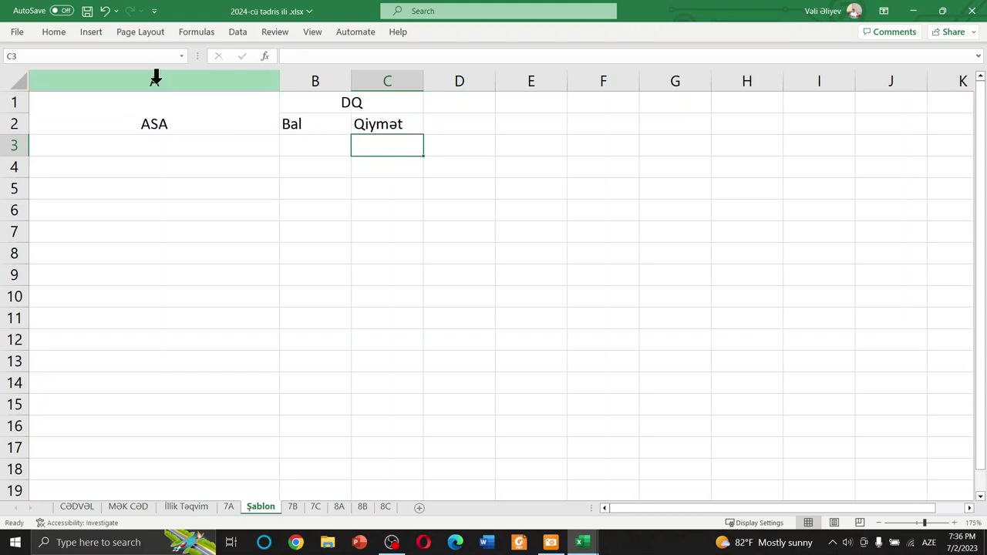
Make columns A–C text bold, centred horizontally and vertically, at font size 12
left_click_drag(150, 77, 365, 87)
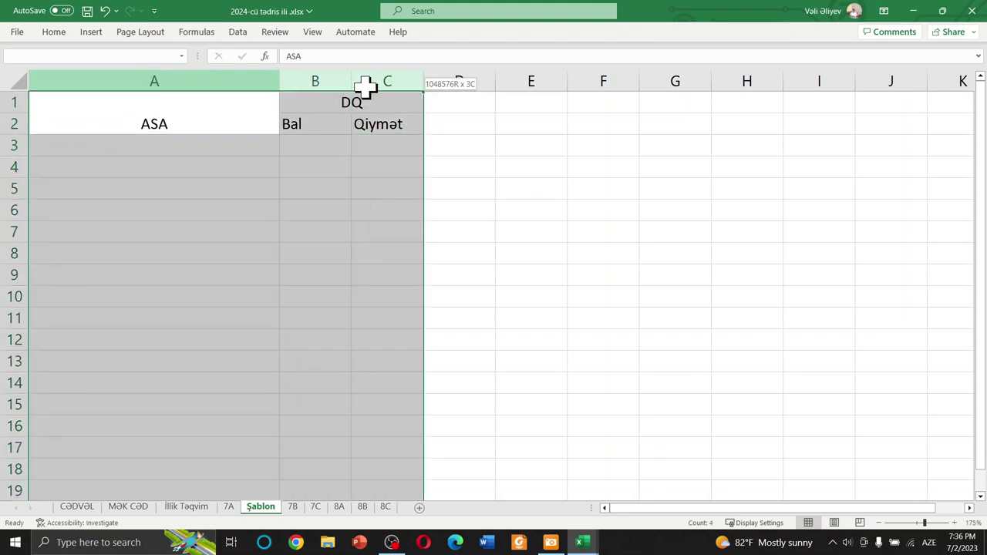
left_click(54, 33)
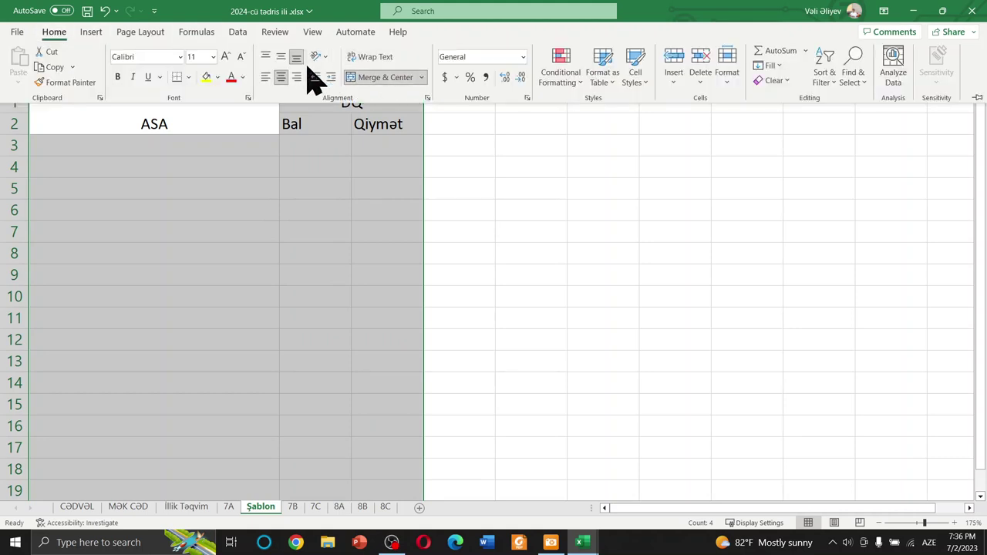
left_click(280, 78)
left_click(281, 77)
left_click(281, 57)
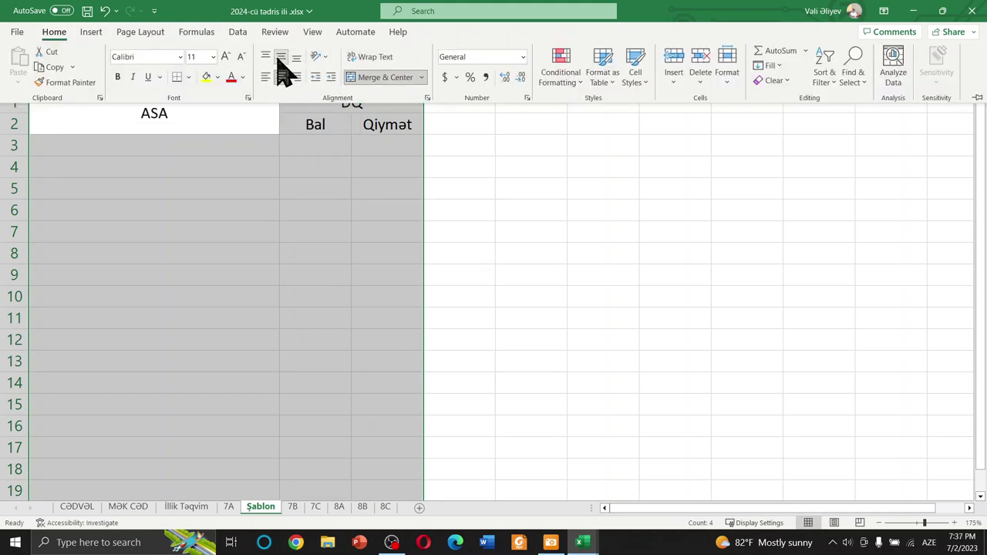
left_click(117, 77)
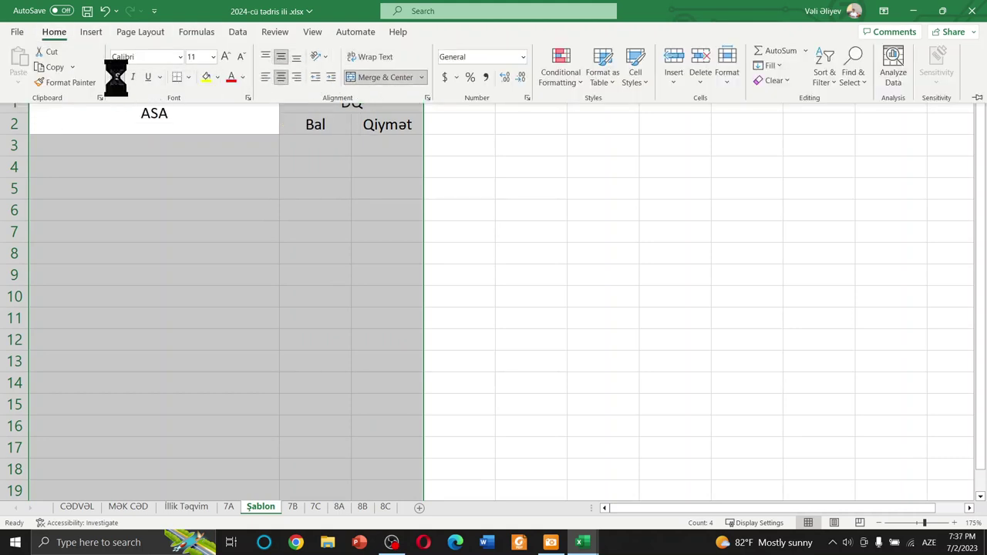
left_click(225, 57)
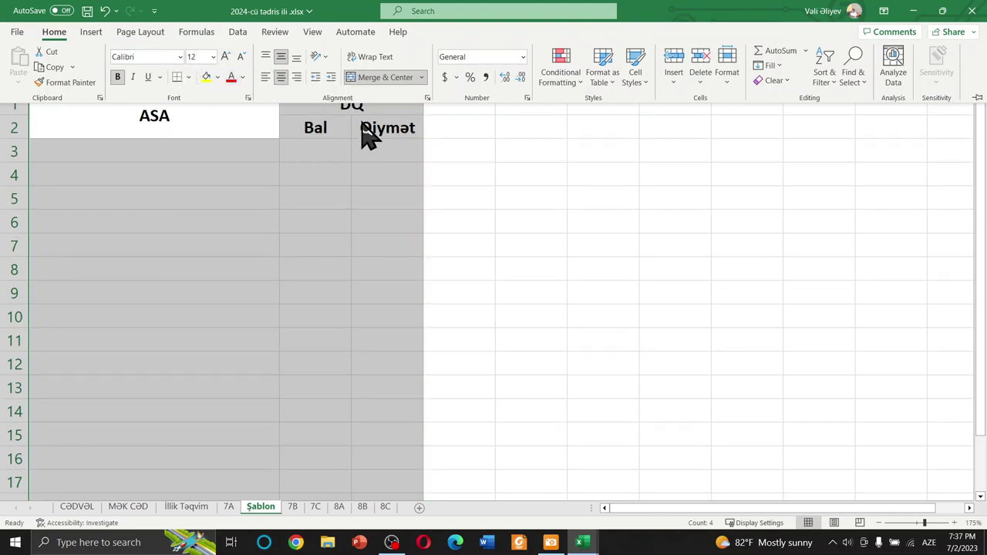
left_click(368, 165)
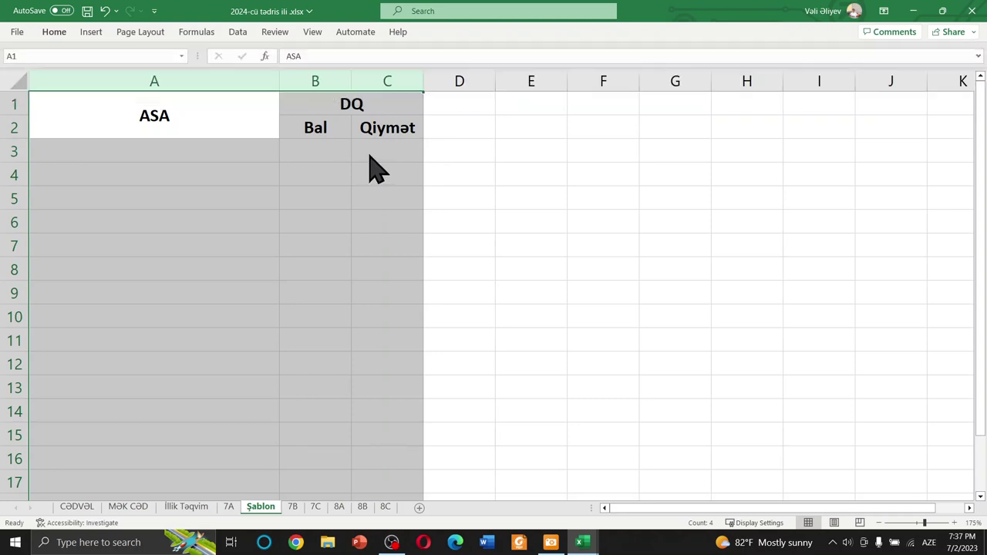
left_click(383, 151)
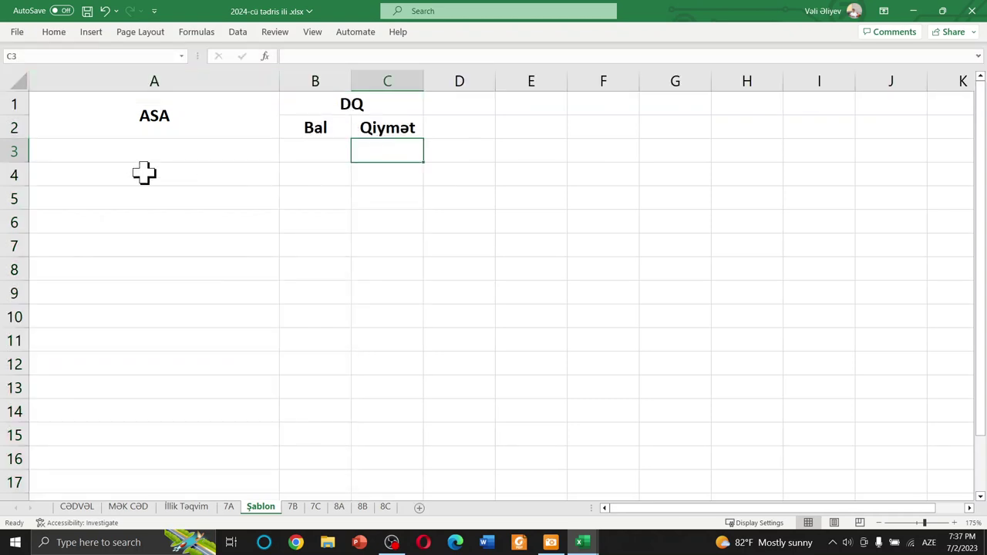
Insert an empty column before ASA and merge its top cells A1:A2
right_click(77, 80)
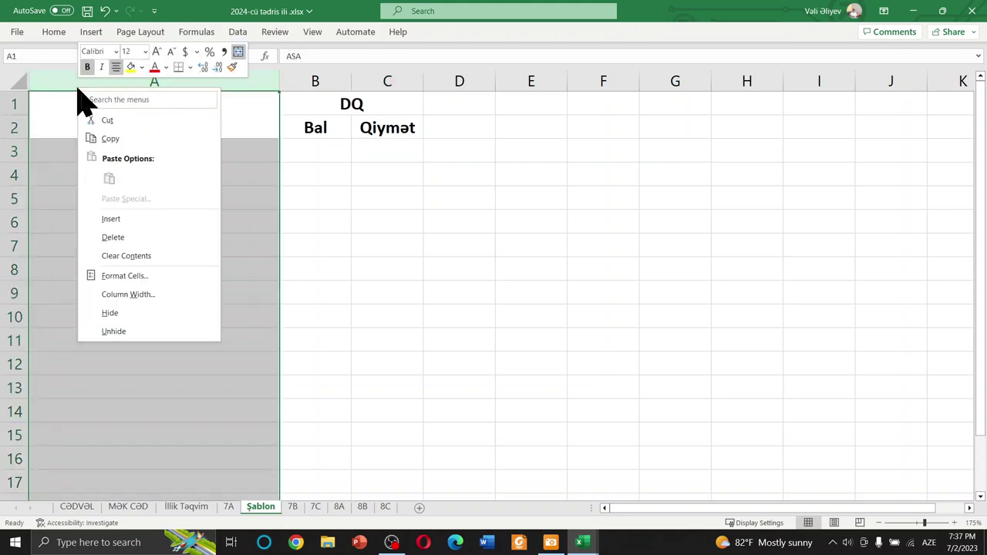
left_click(118, 224)
left_click(133, 155)
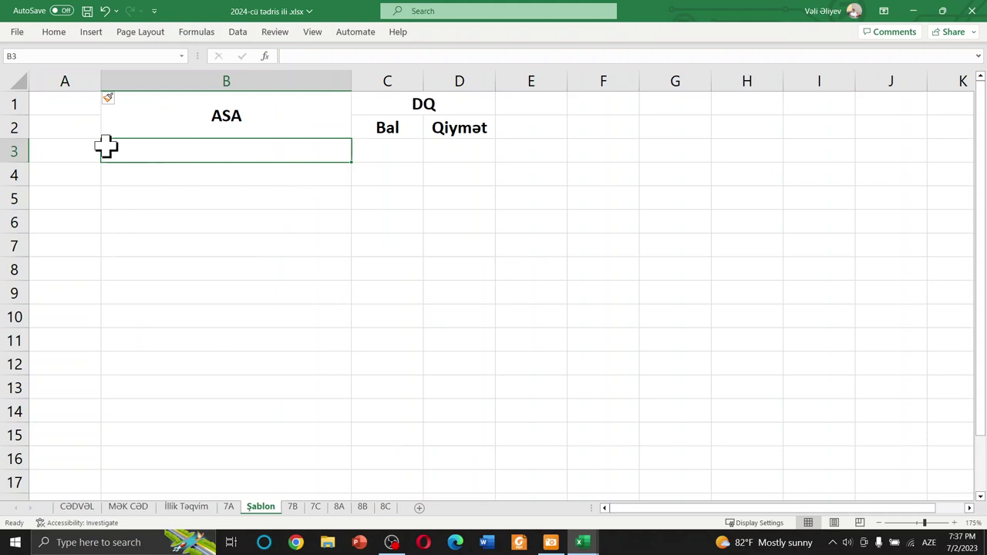
left_click(77, 127)
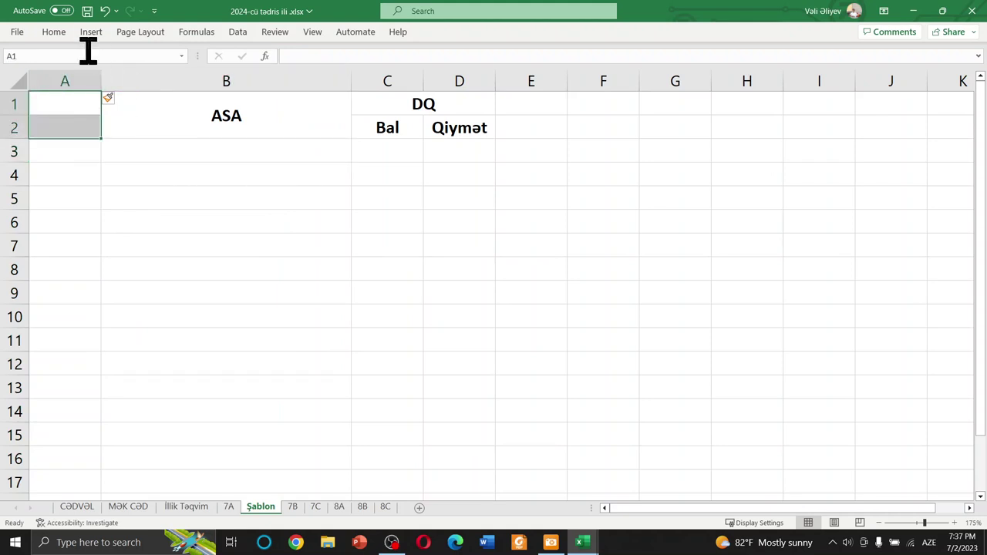
left_click(57, 34)
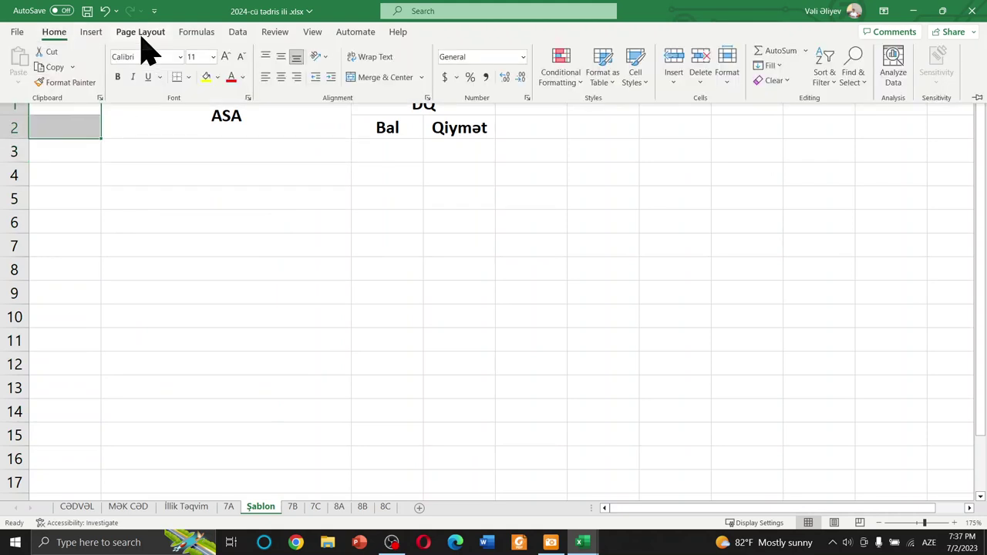
left_click(359, 79)
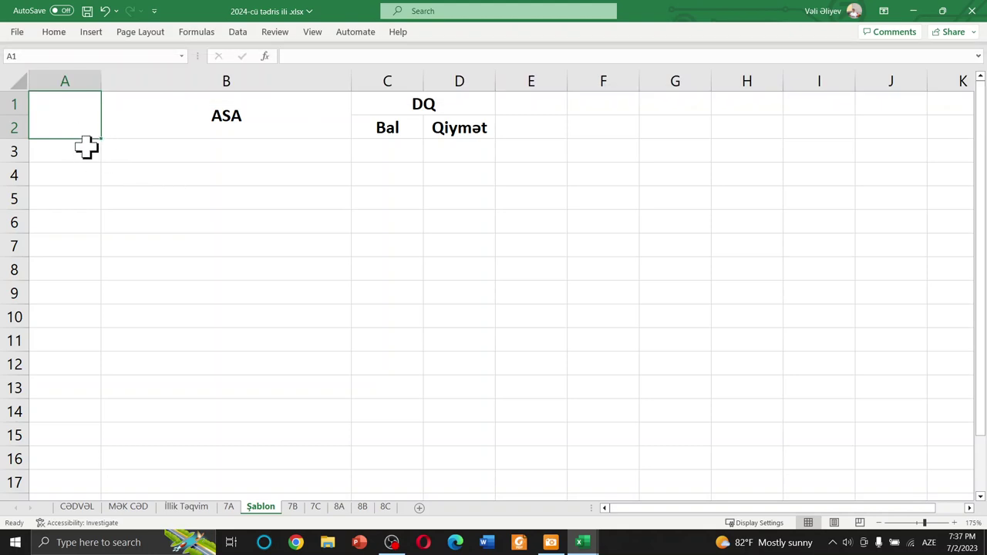
double_click(71, 116)
left_click(77, 171)
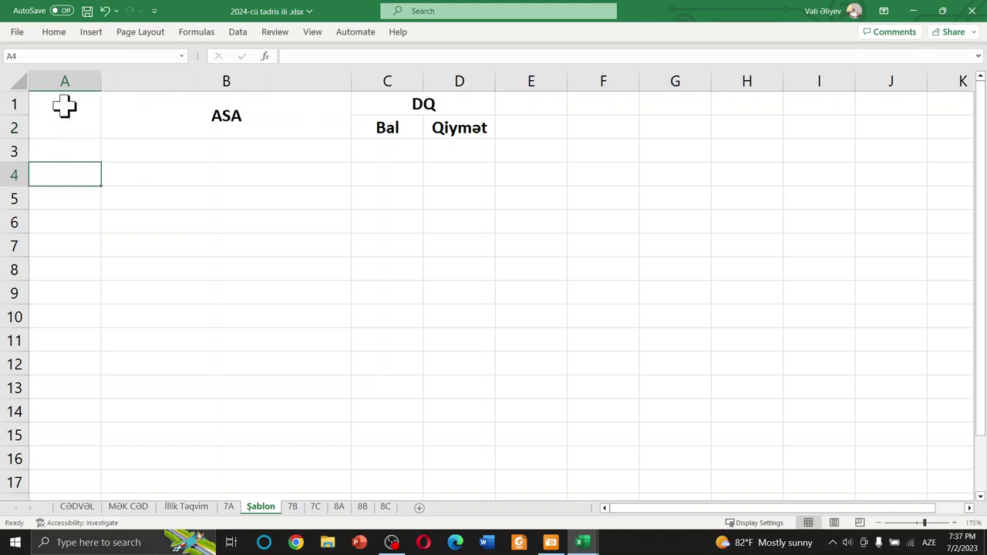
Make column A bold, centred both ways, size 12, and enter the KOD header in A1
left_click(65, 81)
left_click(55, 34)
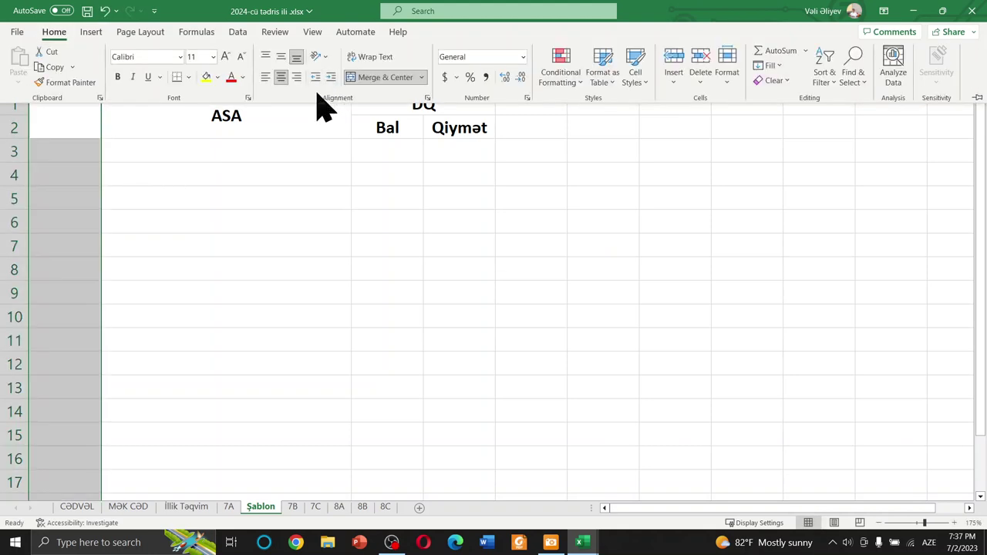
left_click(281, 56)
left_click(281, 77)
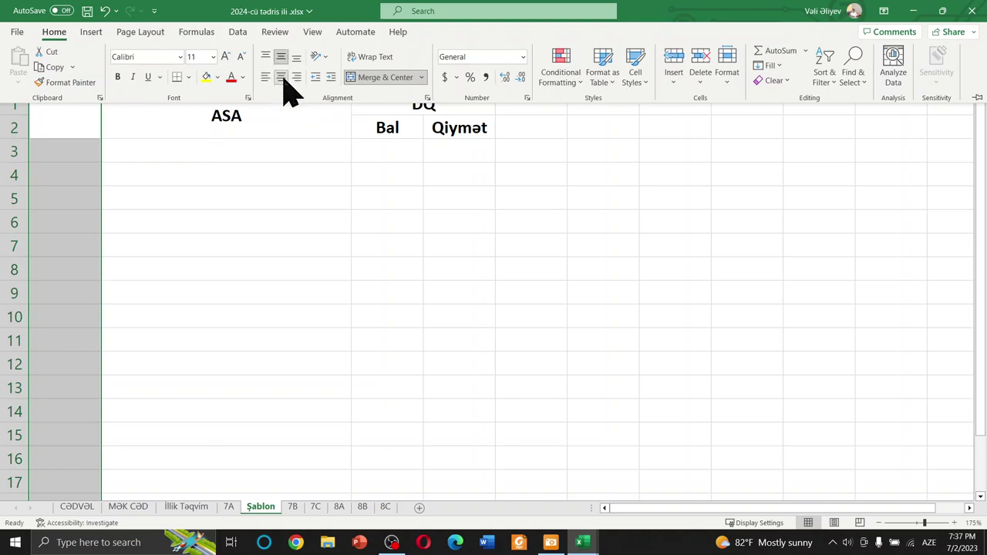
left_click(119, 78)
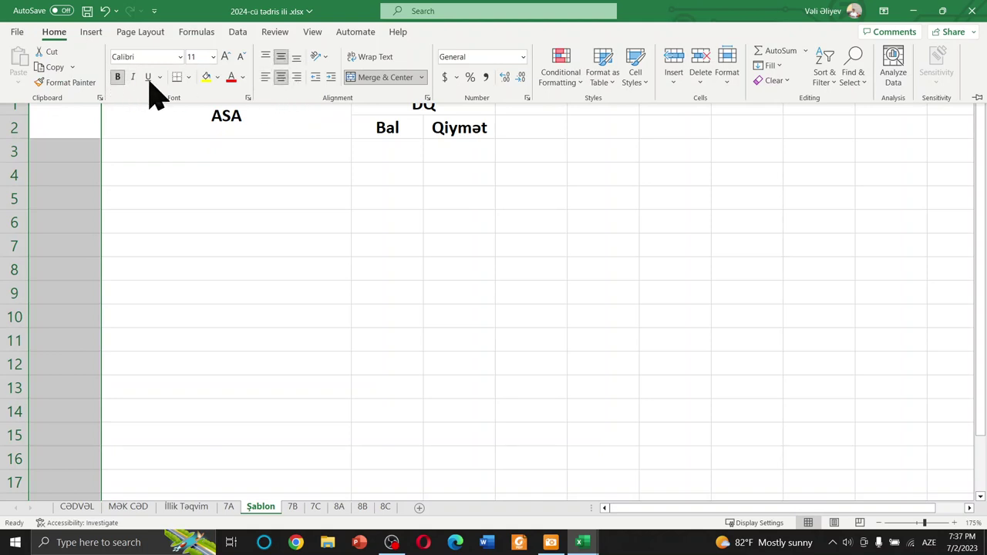
left_click(226, 62)
left_click(73, 115)
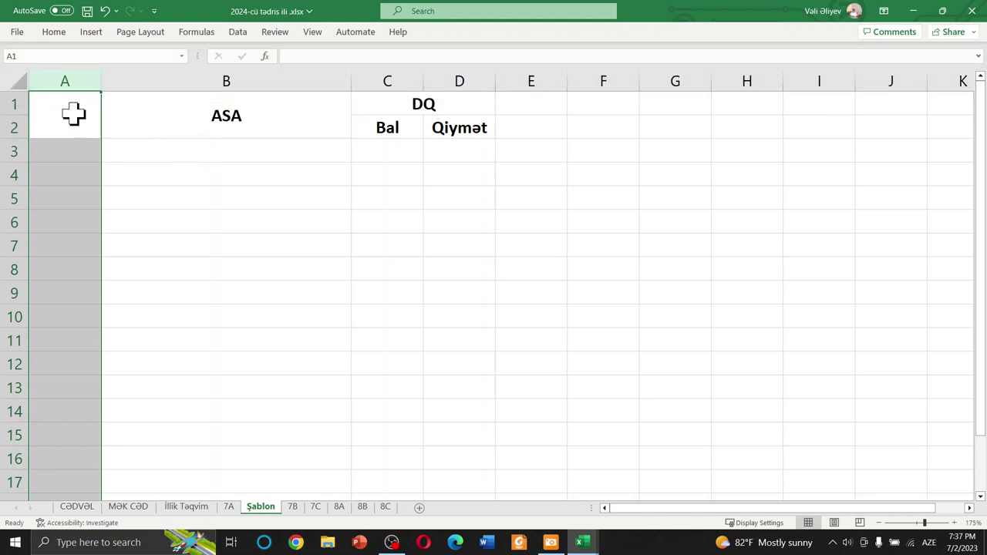
double_click(73, 115)
type("KOD")
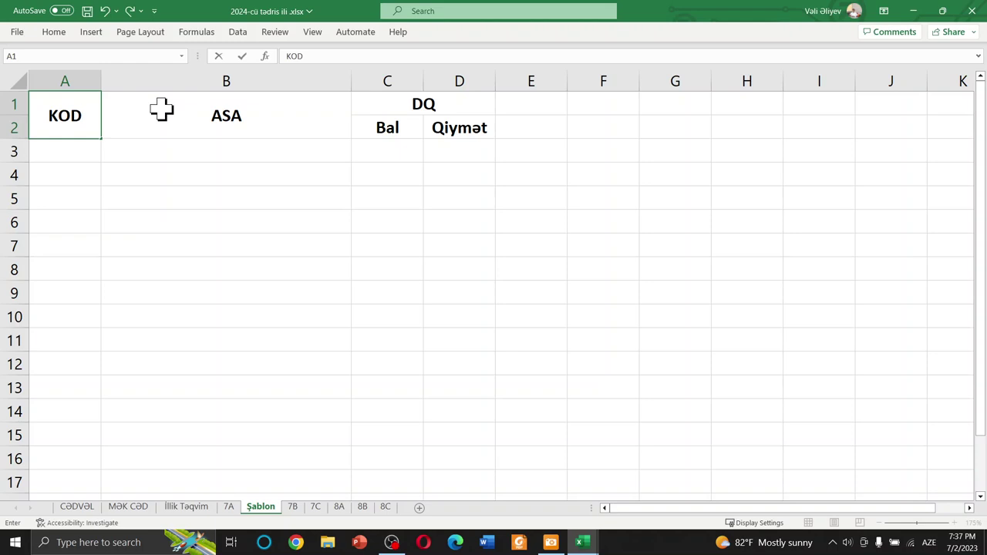
key("Return")
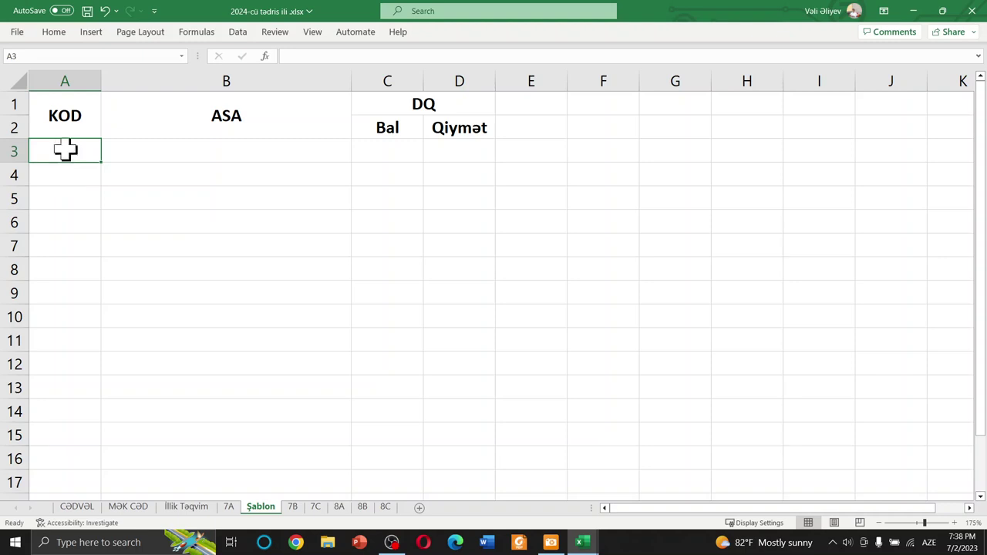
double_click(69, 150)
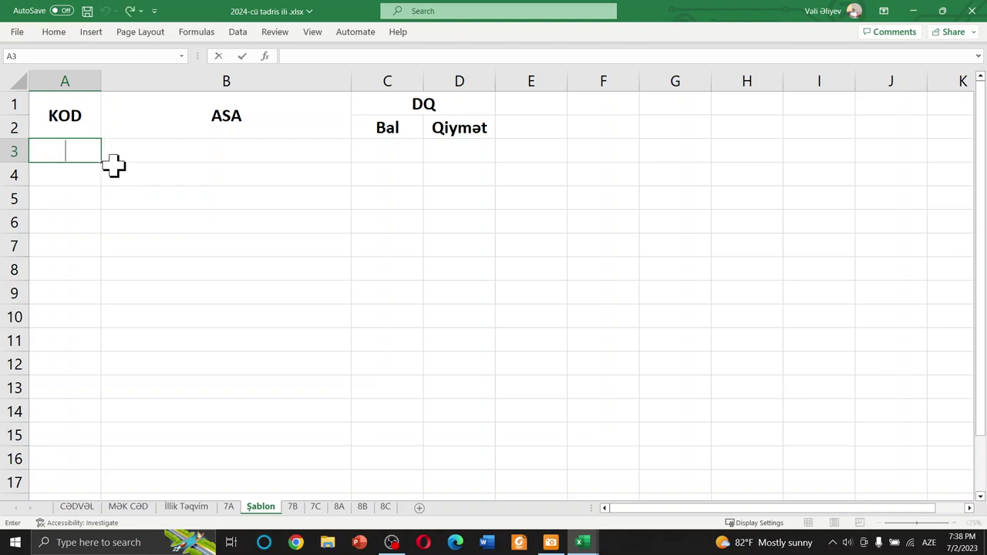
left_click(120, 165)
left_click(93, 149)
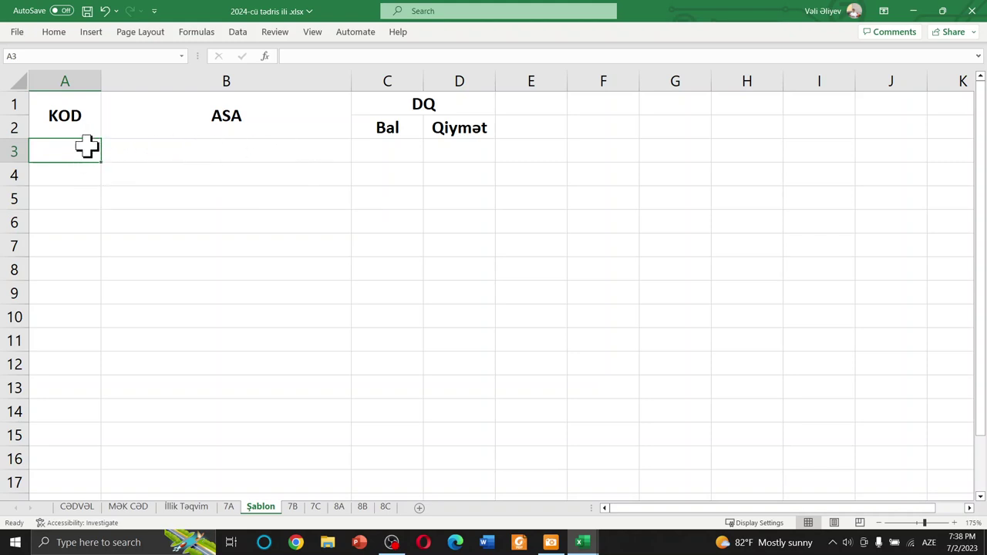
Enter code 1 in A3 and 2 in A4 of the KOD column
type("00.1")
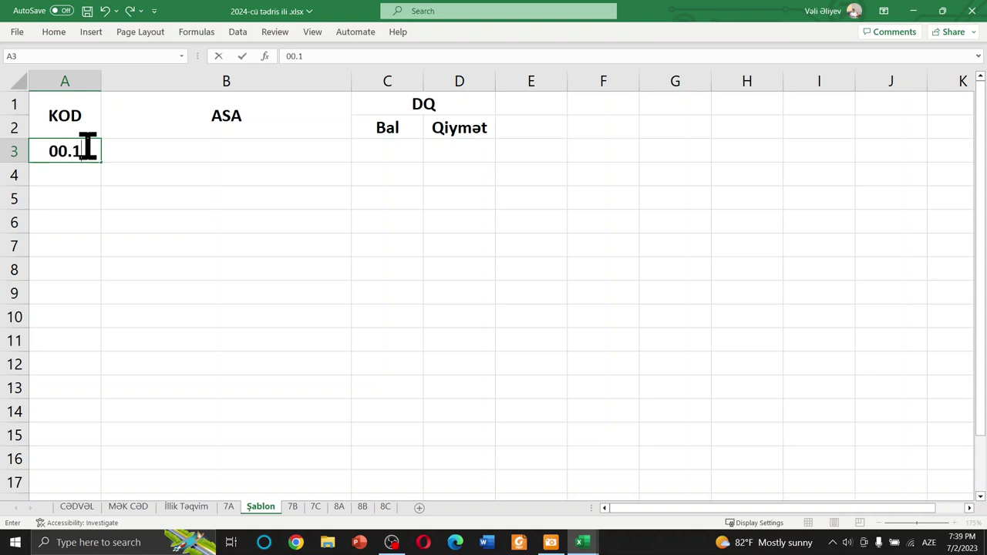
key("BackSpace")
key("BackSpace")
type("1")
key("Return")
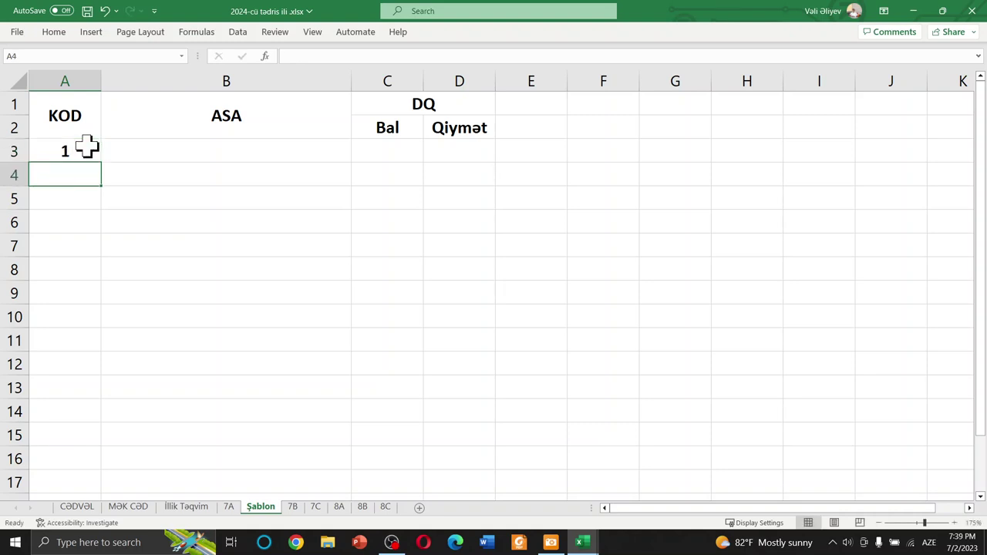
left_click(85, 150)
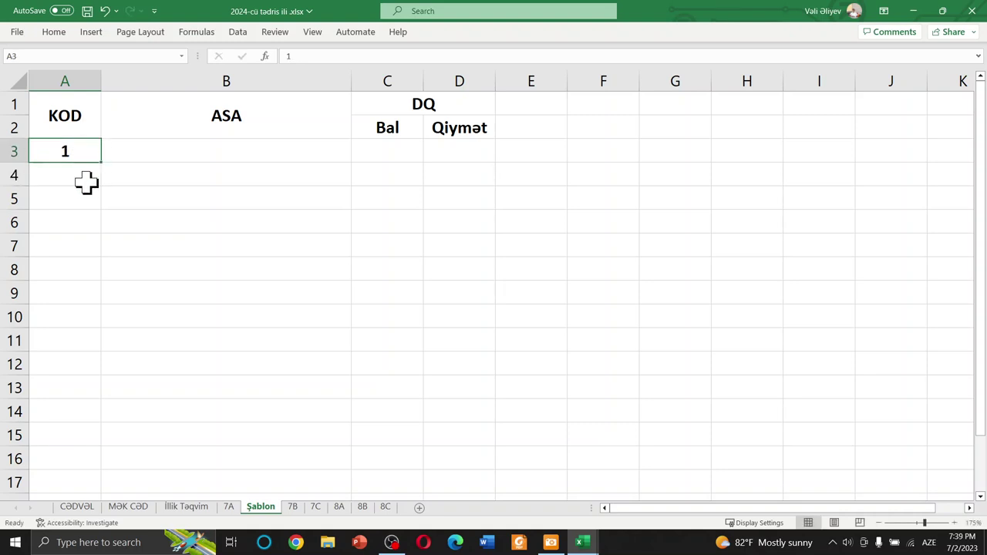
left_click(86, 181)
type("00")
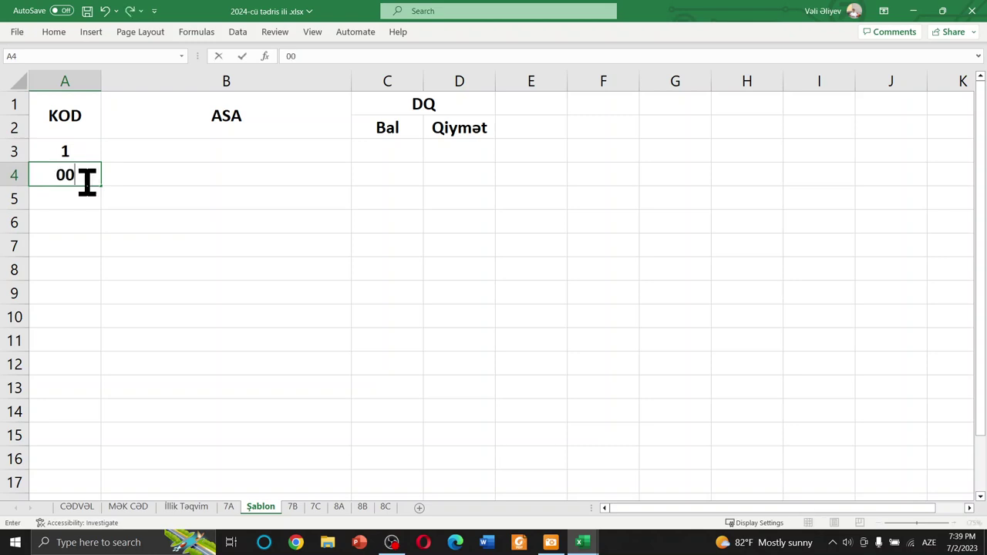
type("2")
key("Return")
left_click(86, 179)
Fill the KOD code series down from A3:A4 to about row 21
left_click(77, 150)
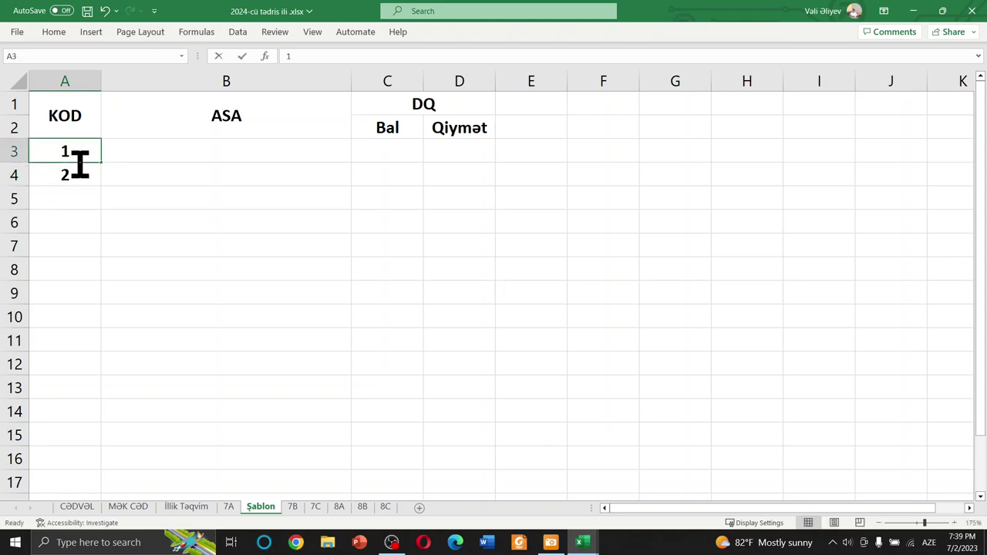
left_click(87, 171)
mouse_move(78, 150)
left_mouse_down()
mouse_move(82, 398)
mouse_move(86, 378)
left_mouse_up()
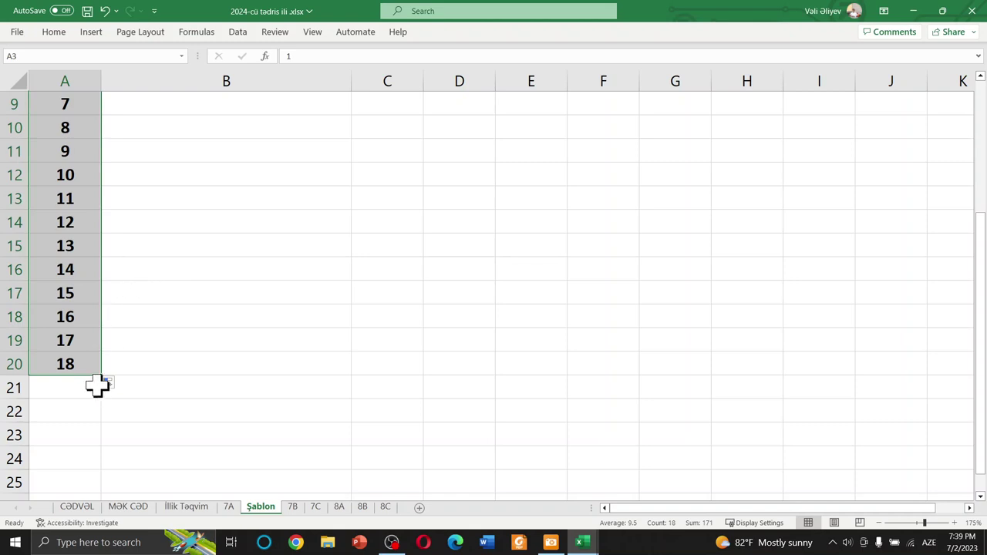
left_click_drag(100, 376, 95, 414)
Complete the KOD numbering to 20 and narrow column A to fit the codes
left_click(144, 316)
scroll(180, 300, "up", 3)
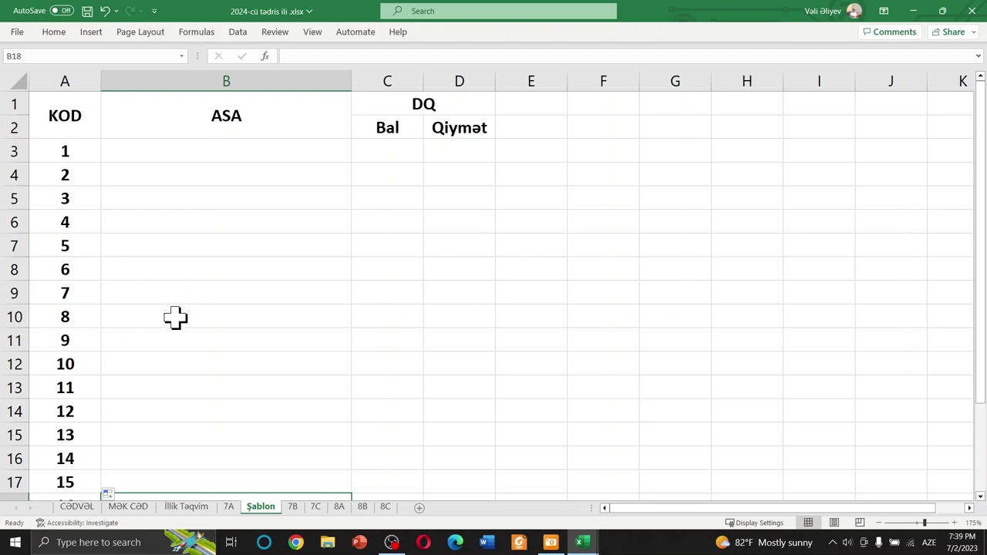
scroll(186, 320, "down", 3)
left_click(145, 165)
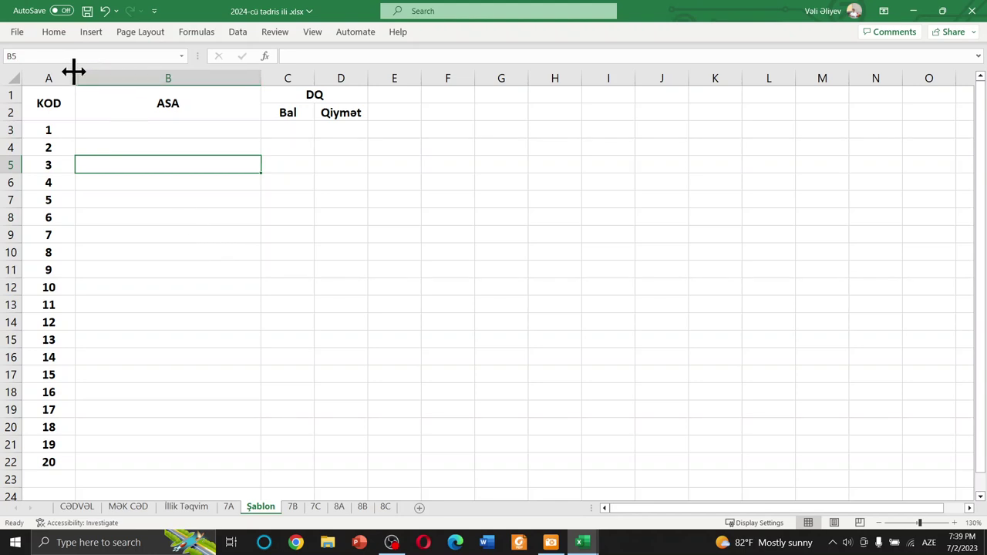
left_click_drag(70, 77, 56, 79)
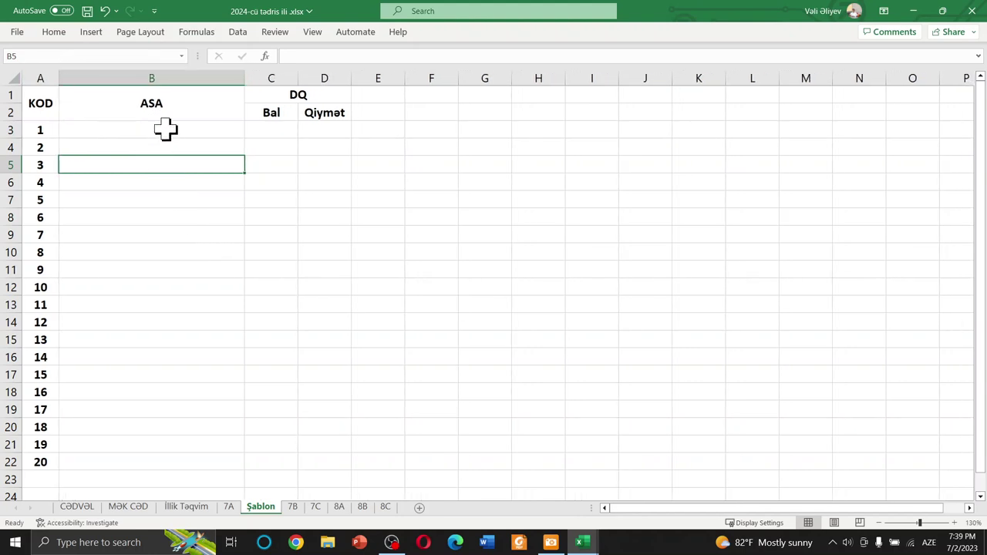
left_click(165, 129)
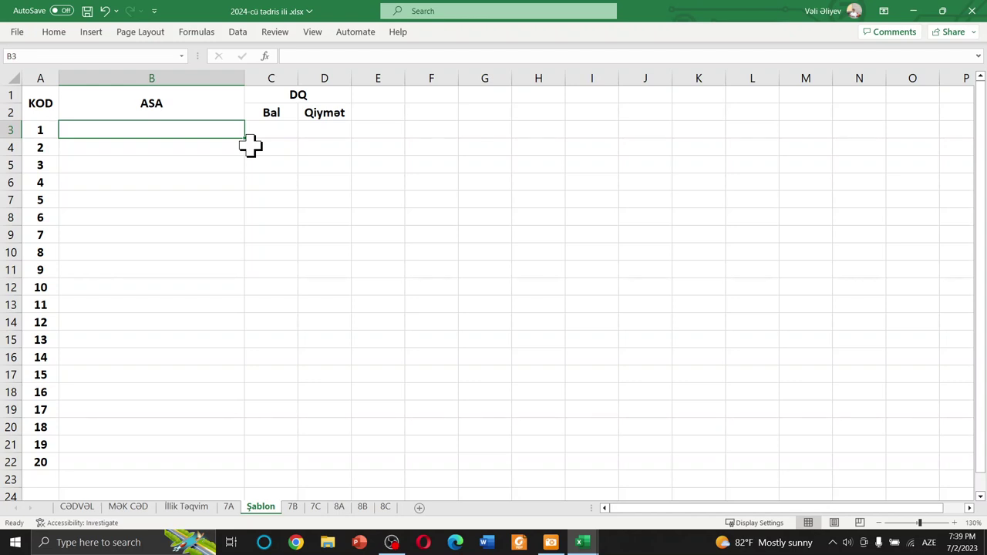
Check the 7A student list, then select the Şablon table from A1 to D22
left_click(229, 508)
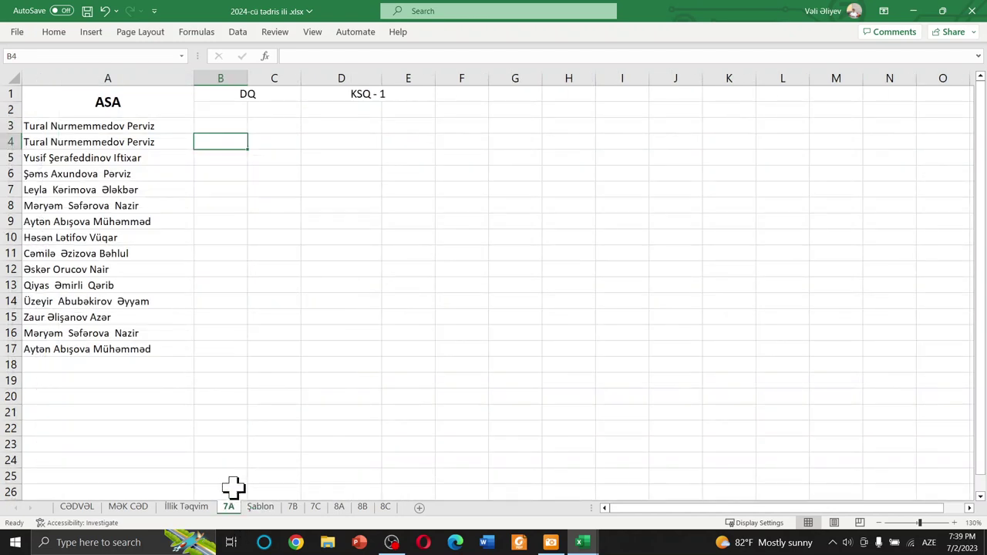
left_click(269, 509)
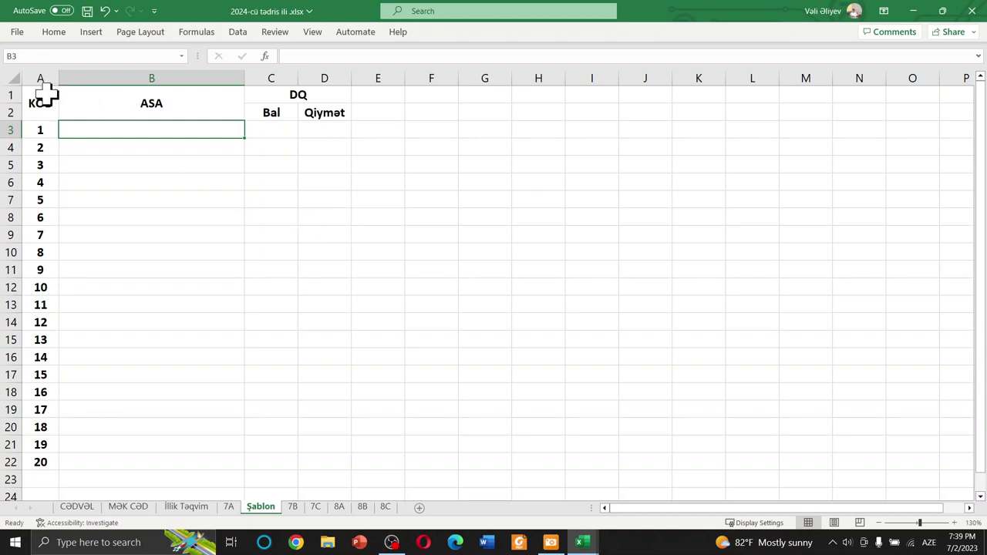
mouse_move(44, 96)
left_mouse_down()
mouse_move(276, 446)
mouse_move(273, 460)
mouse_move(273, 451)
left_mouse_up()
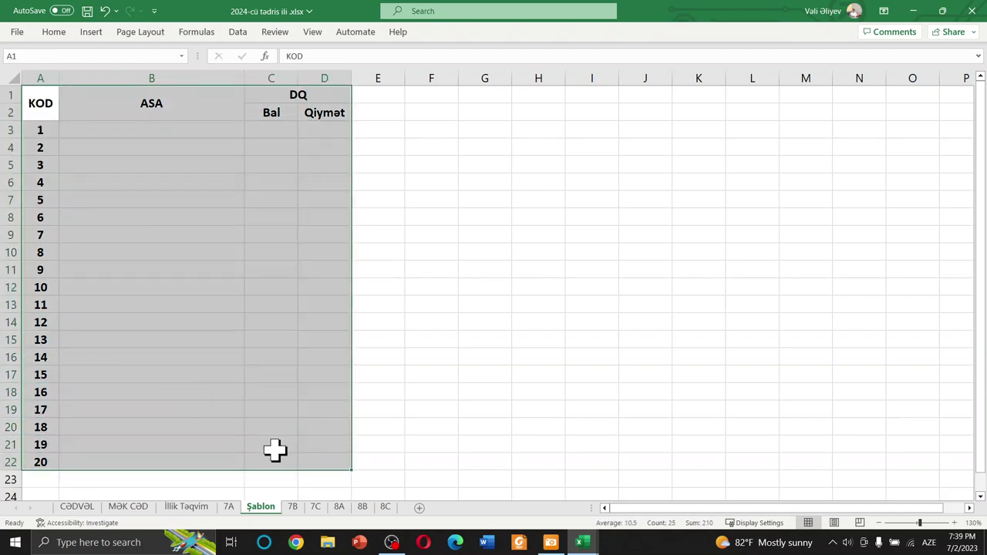
Apply All Borders to the A1:D22 grade table, then return to Qiymət cell D3
left_click(53, 34)
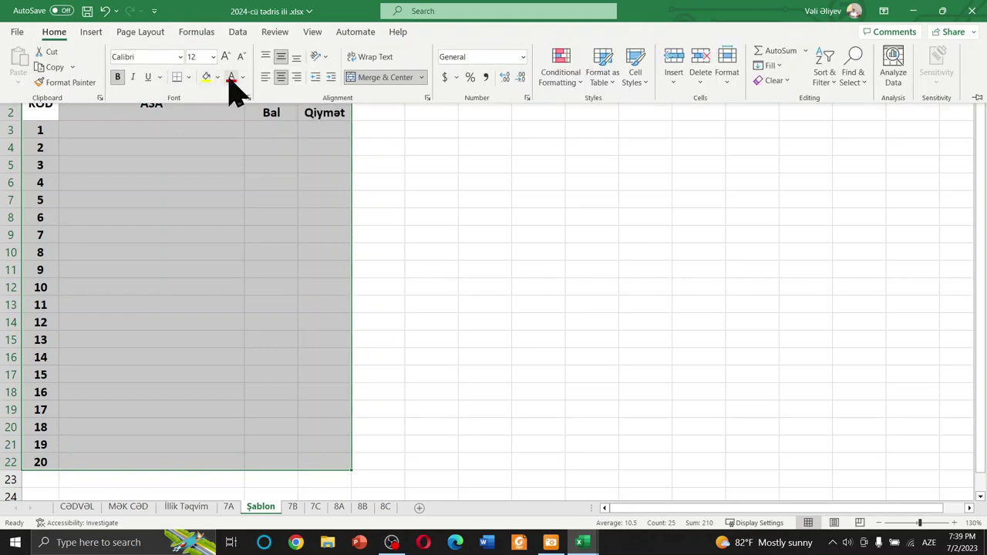
left_click(187, 77)
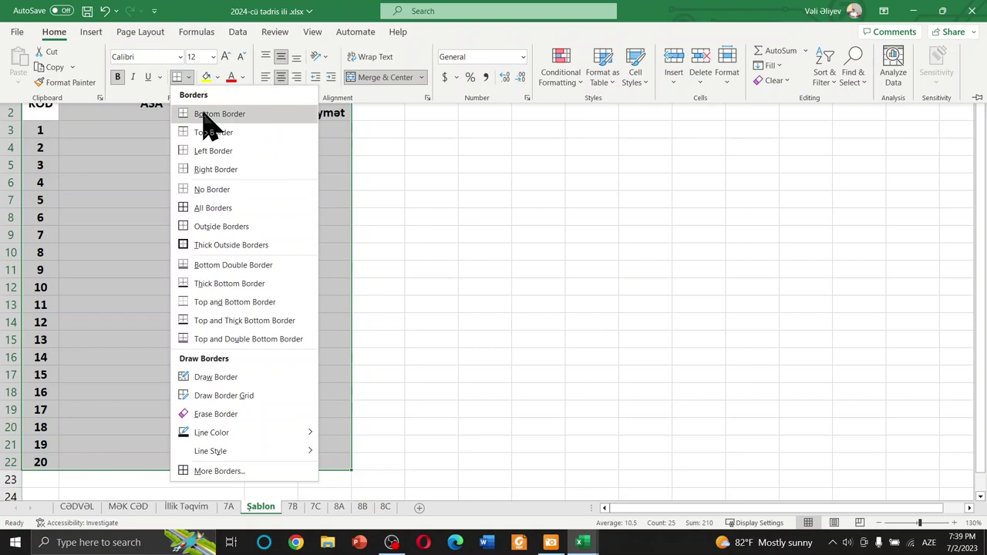
left_click(222, 211)
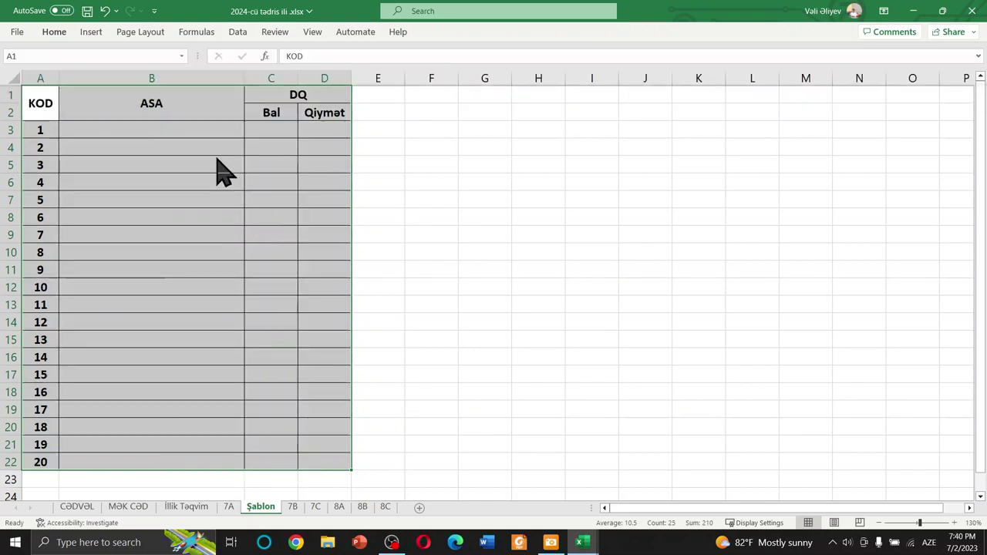
left_click(321, 184)
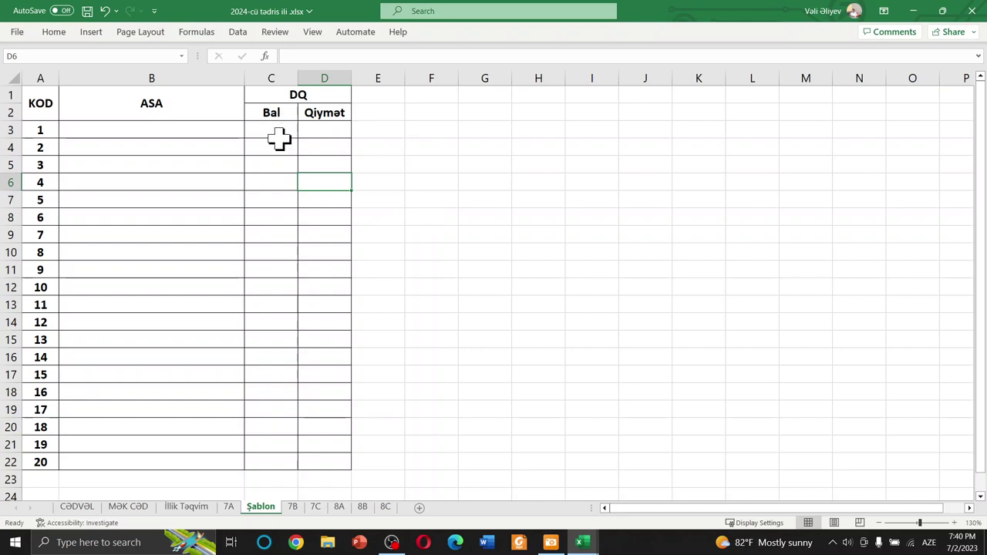
left_click(327, 134)
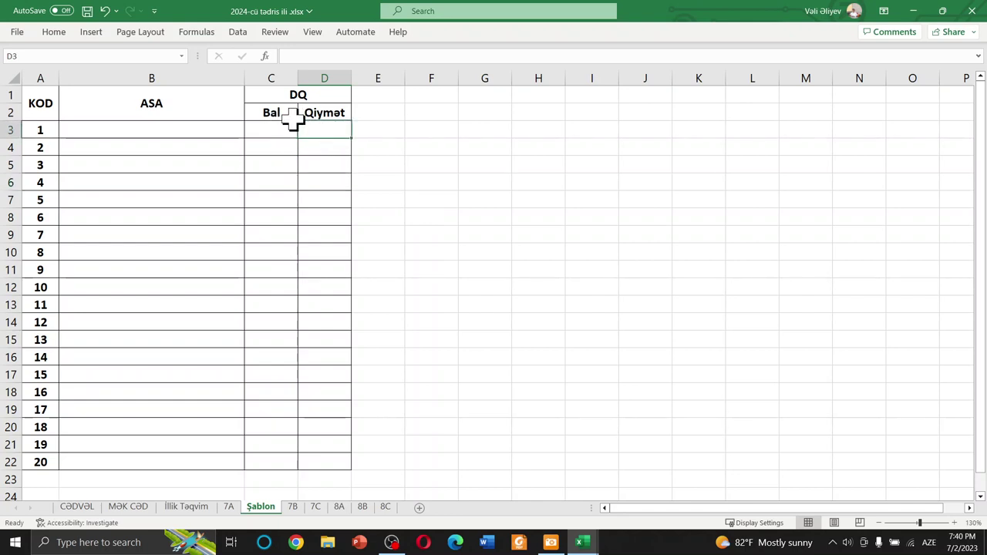
left_click(271, 129)
left_click(323, 133)
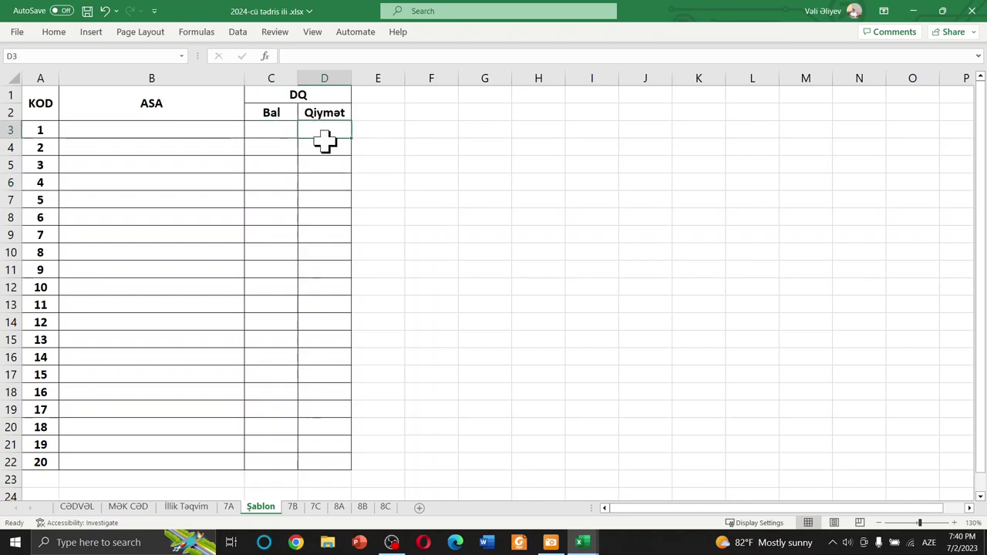
left_click(583, 543)
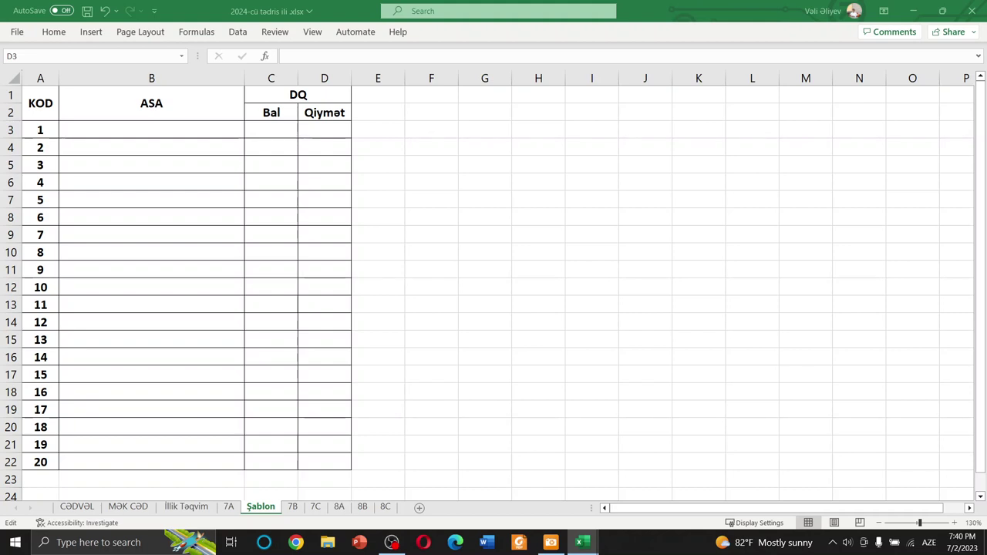
Paste into D3 the nested IF formula turning scores up to 30, 60, 80, 100 into grades 2–5
key("F2")
key("F2")
left_click(334, 129)
left_click(322, 55)
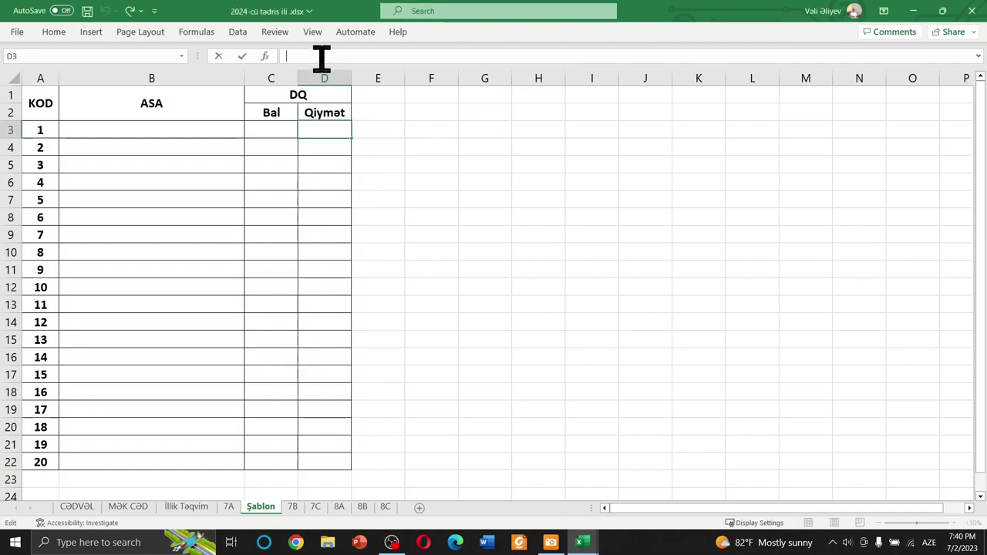
type("=@IF(L4<=30, 2, IF(L4<=60, 3, IF(L4<=80, 4, IF(L4<=100, 5, Null))))")
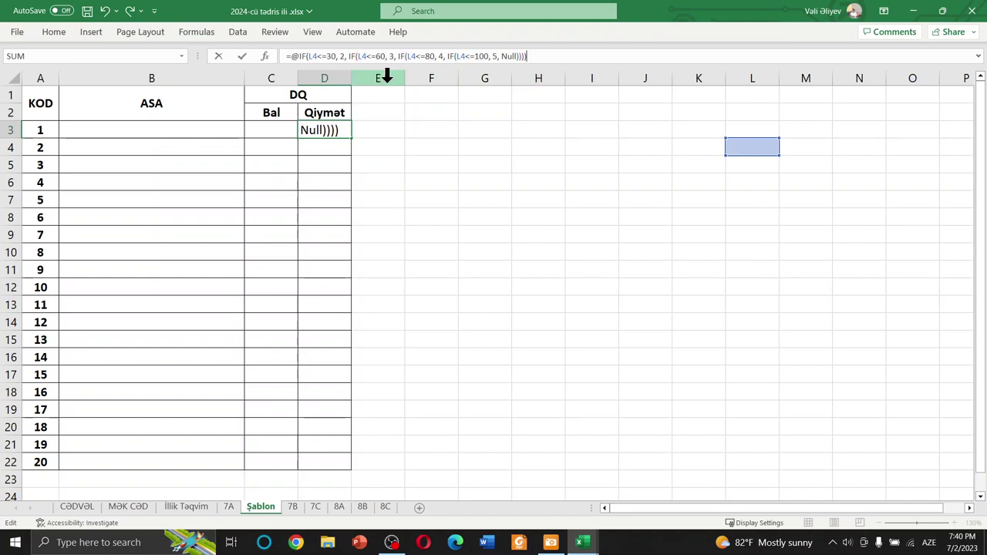
left_click(315, 56)
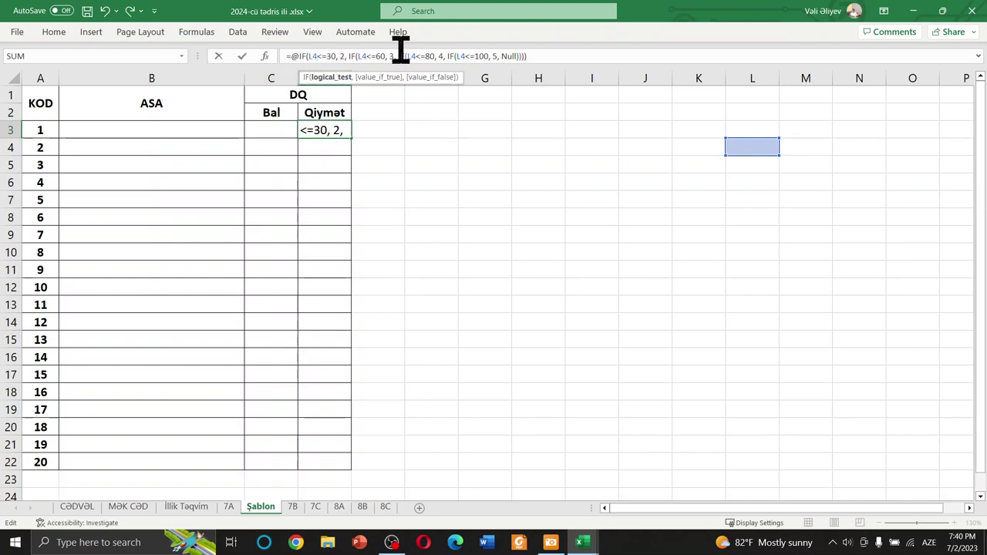
Replace L4 with C3 in the first two IF conditions of D3's grade formula
key("BackSpace")
key("BackSpace")
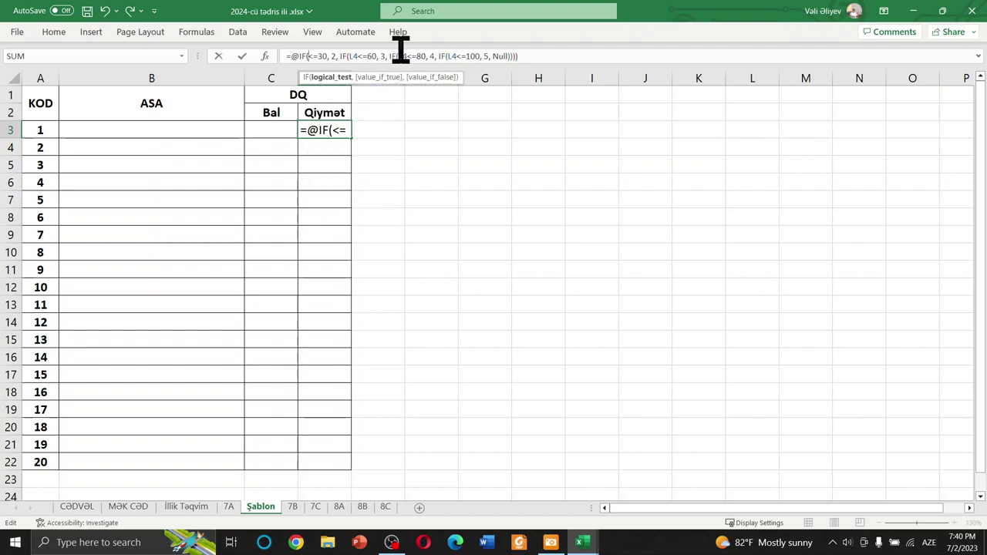
type("C")
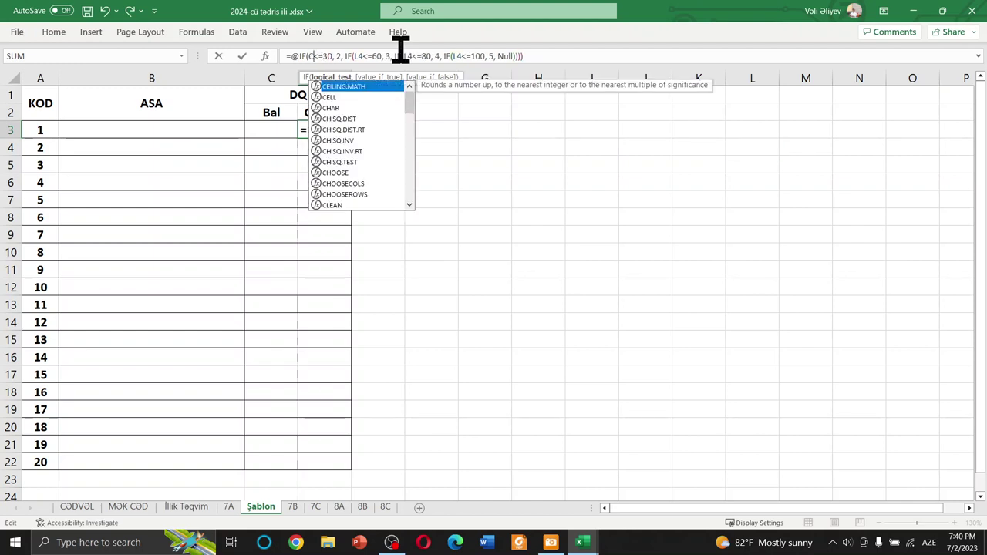
type("3")
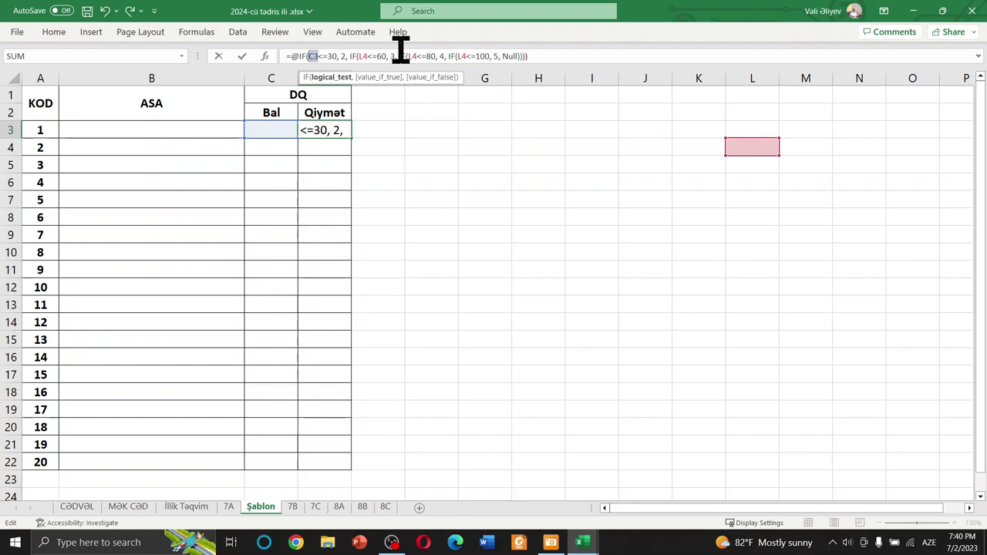
key("Right")
key("Right")
key("Right")
key("Right")
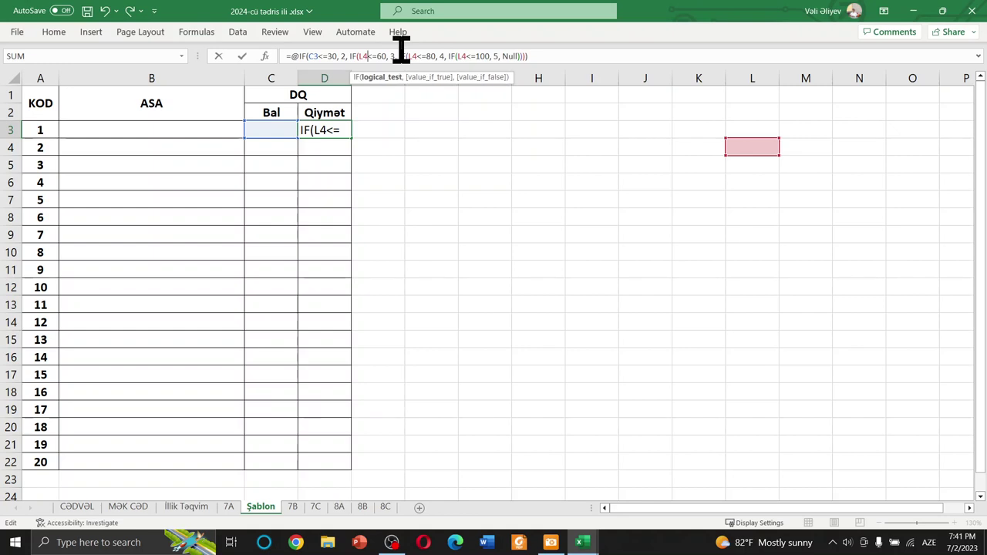
key("BackSpace")
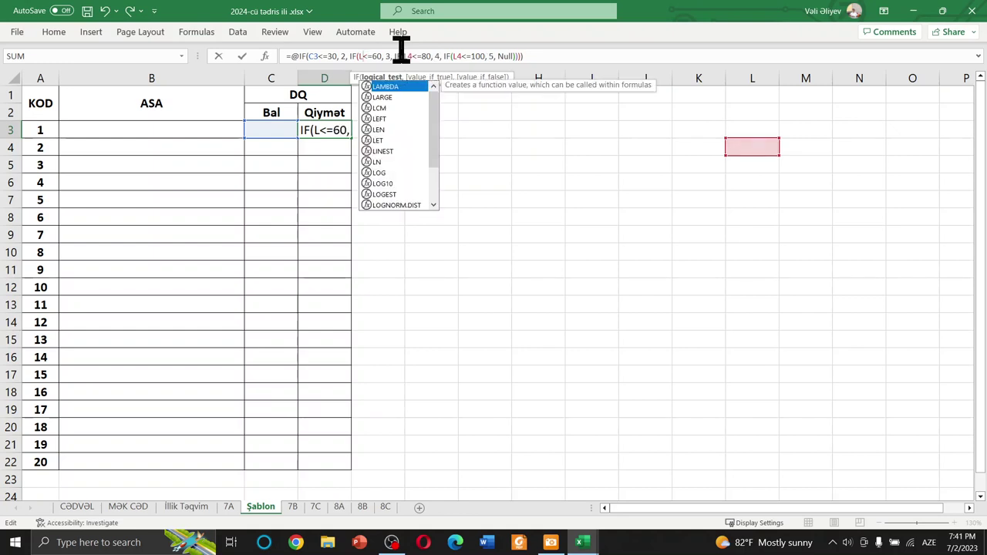
key("BackSpace")
type("C3")
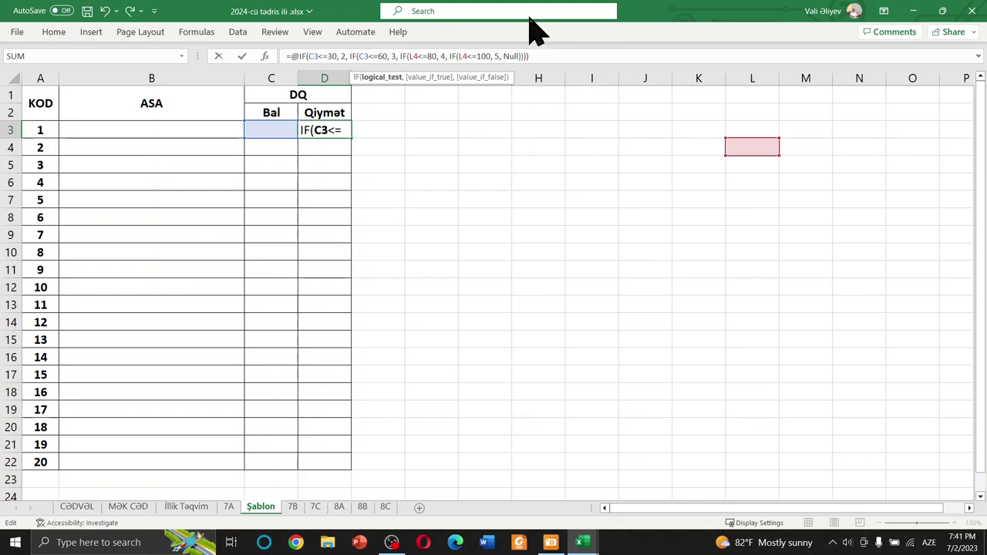
Replace L4 with C3 in the third and fourth IF conditions, keeping Null as the fallback
key("Right")
key("Right")
key("Right")
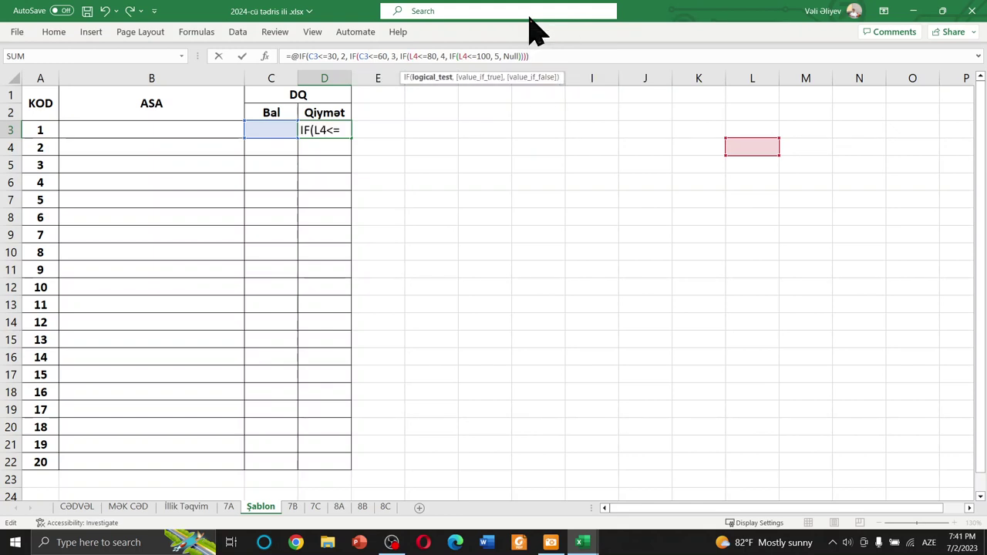
key("BackSpace")
key("BackSpace")
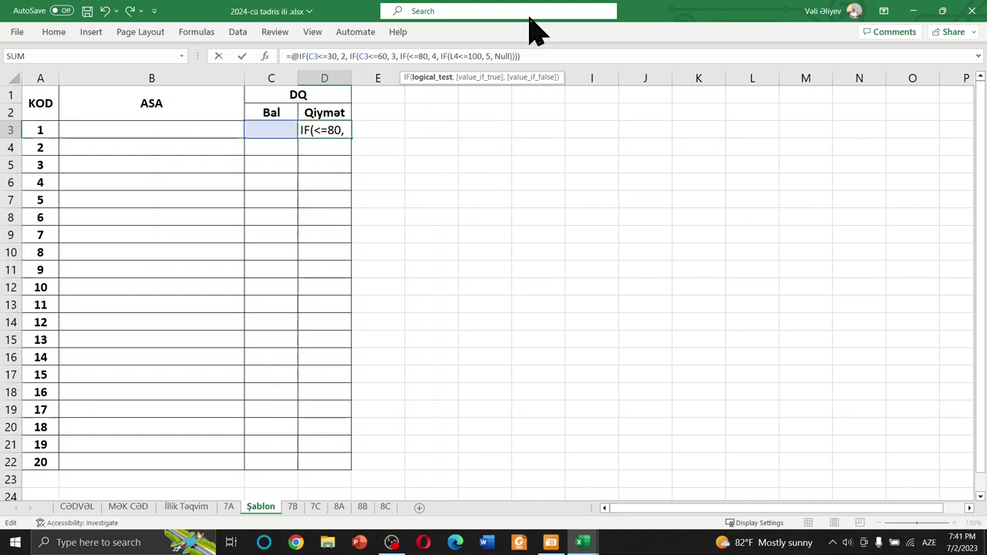
type("L4")
key("BackSpace")
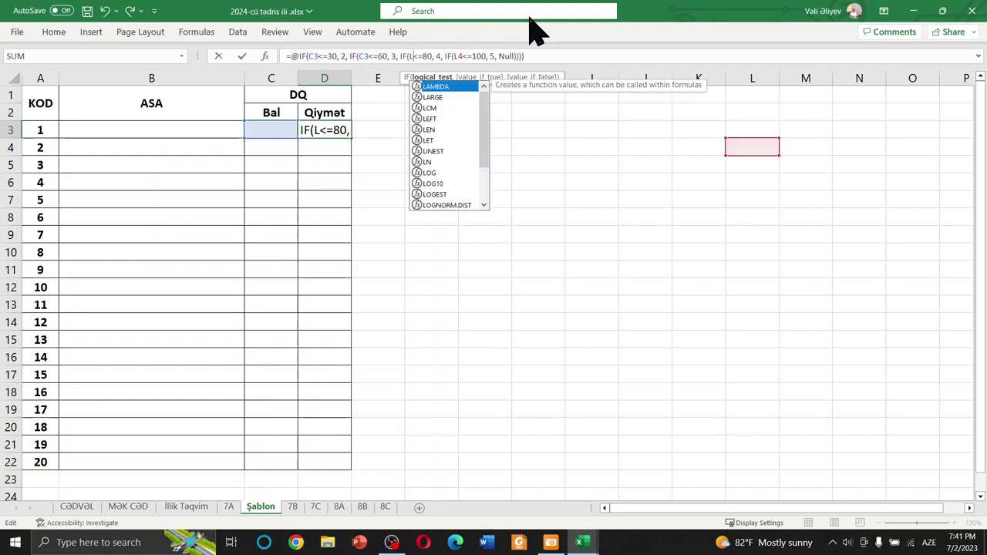
key("BackSpace")
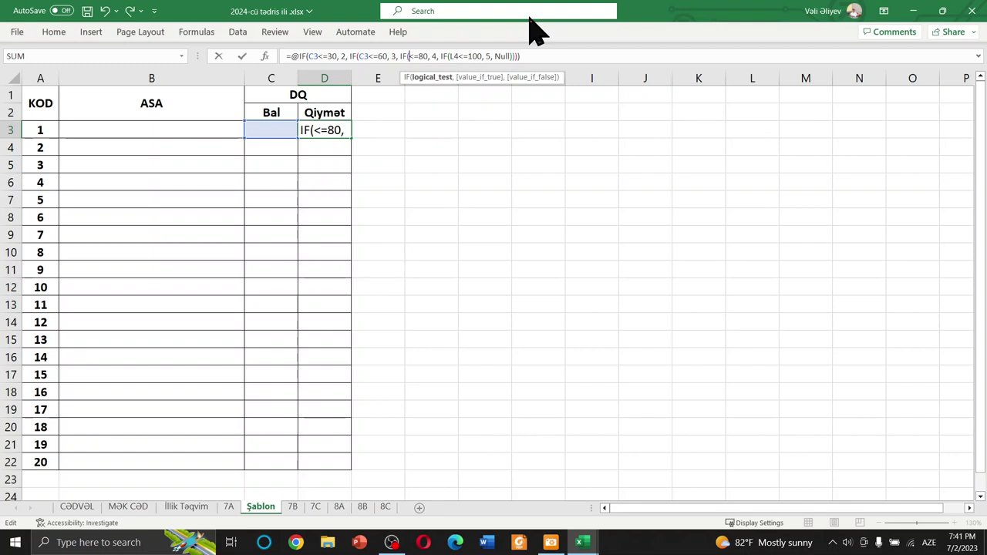
type("C3")
key("Right")
key("Right")
key("Right")
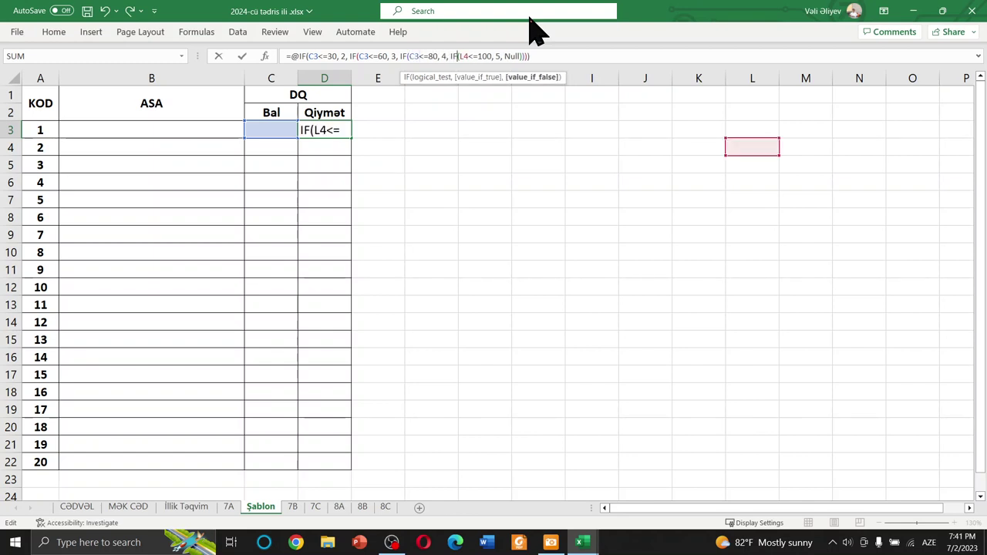
key("BackSpace")
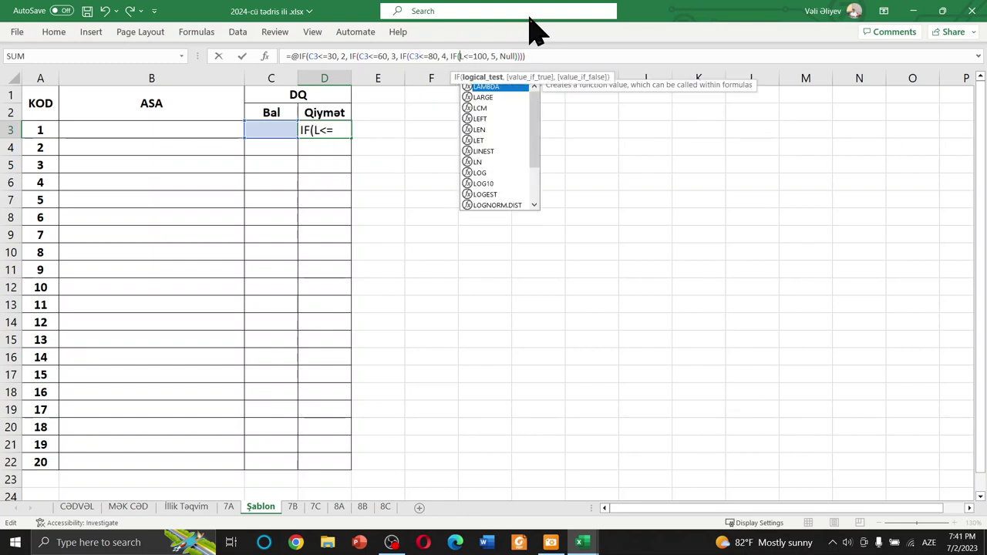
key("BackSpace")
type("C3")
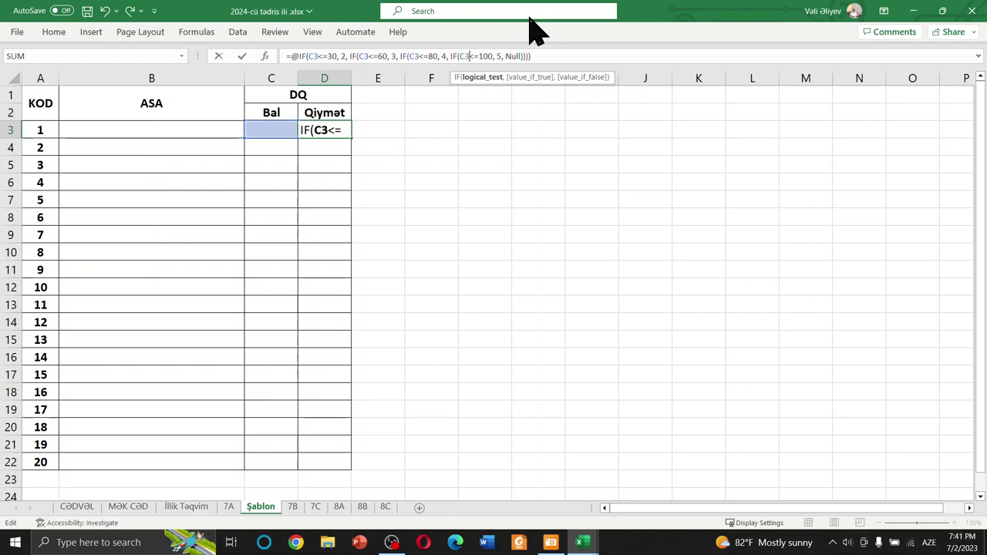
key("Right")
key("Right")
key("Right")
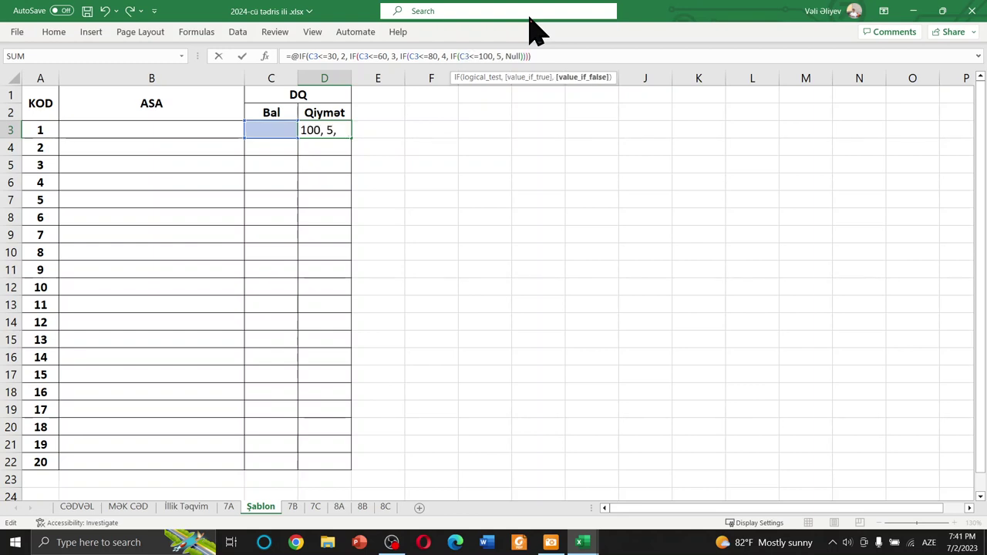
key("Right")
key("Right")
key("Right")
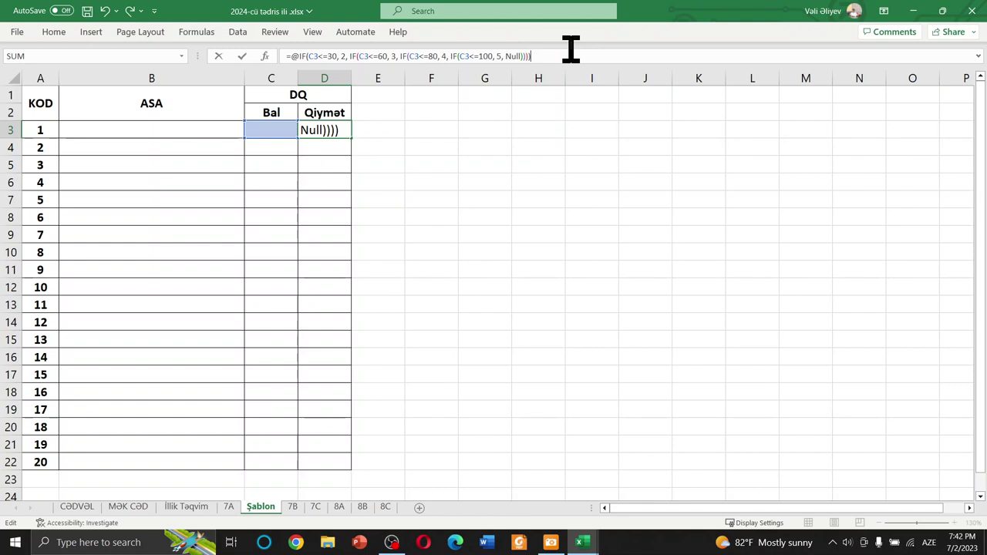
Confirm D3's grade formula and fill it down the Qiymət column to row 22
key("Return")
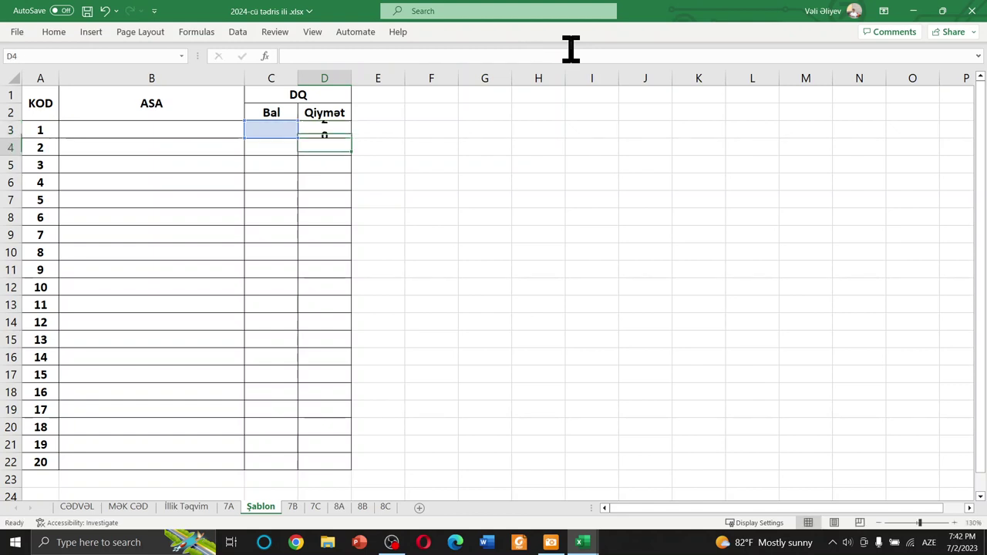
left_click(279, 133)
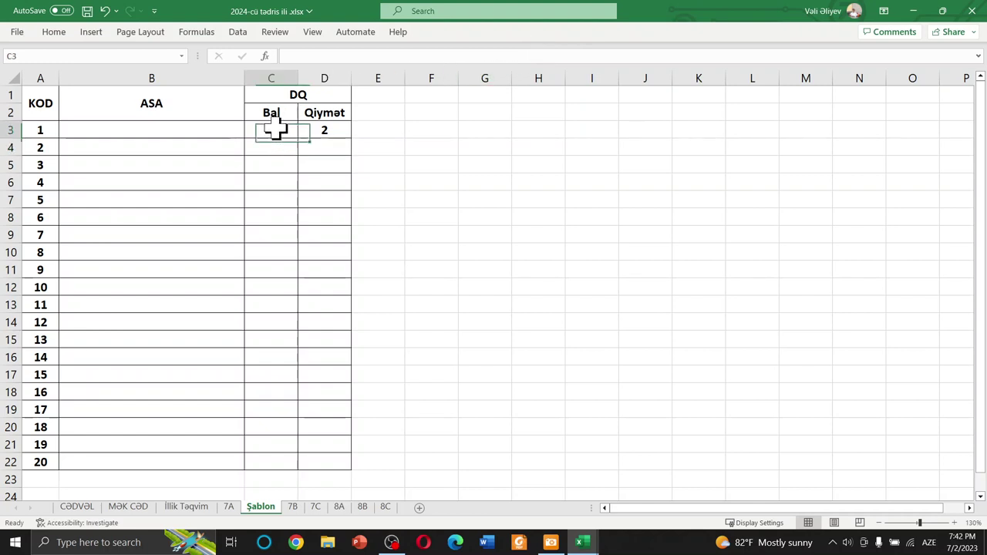
left_click(341, 132)
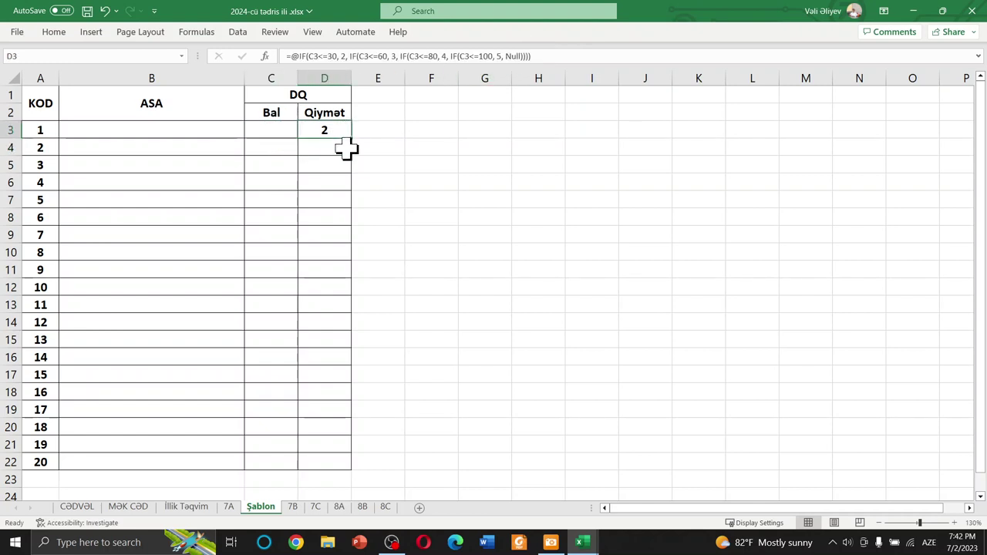
mouse_move(352, 139)
left_mouse_down()
mouse_move(328, 498)
mouse_move(335, 469)
left_mouse_up()
left_click(384, 269)
Enter test Bal scores 85, 65, 25 and 100 in C4, C7, C11 and C15
left_click(265, 150)
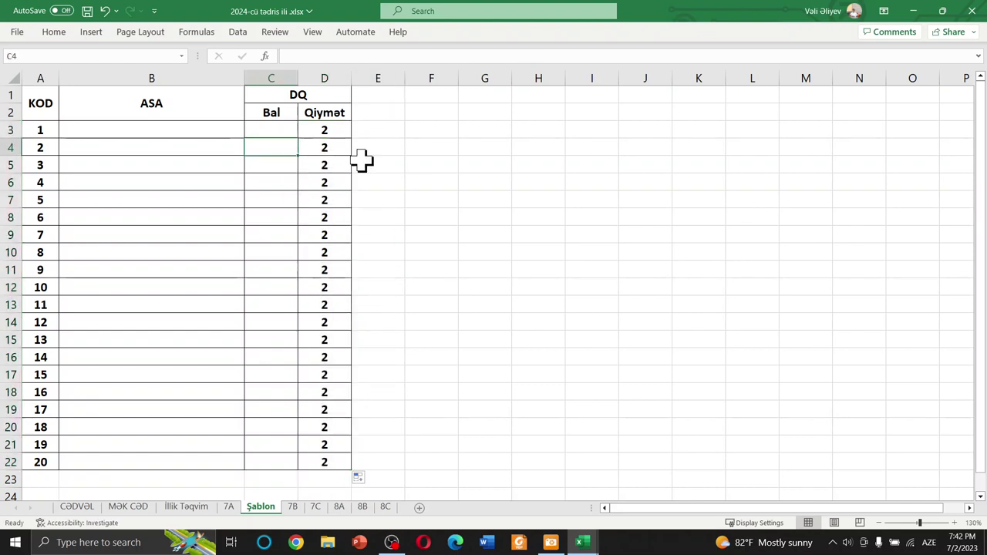
type("85")
key("Return")
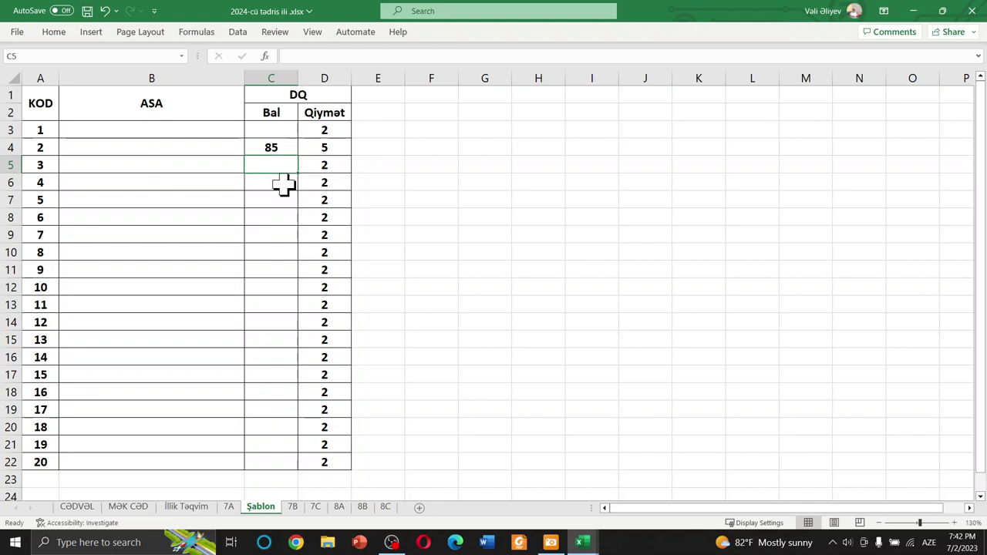
left_click(284, 199)
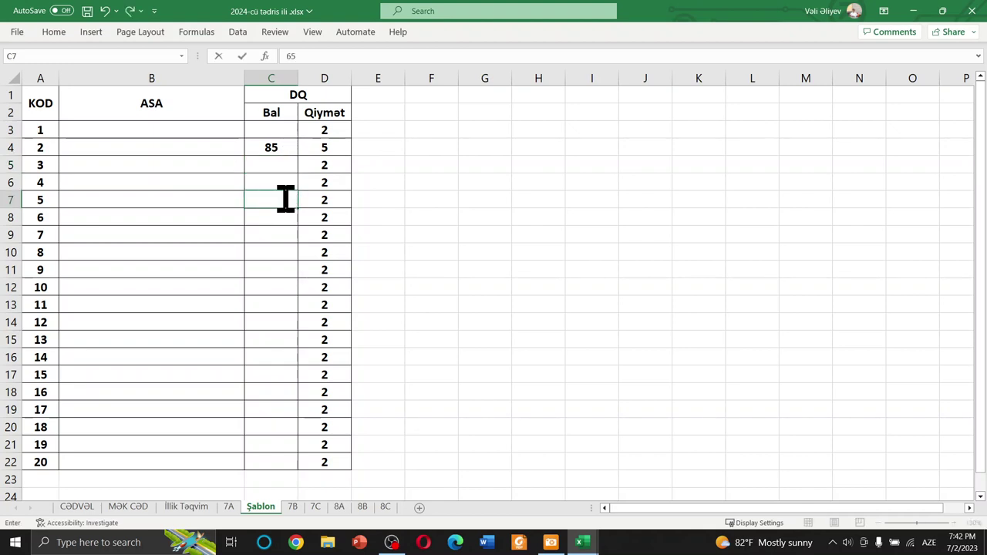
type("65")
left_click(293, 269)
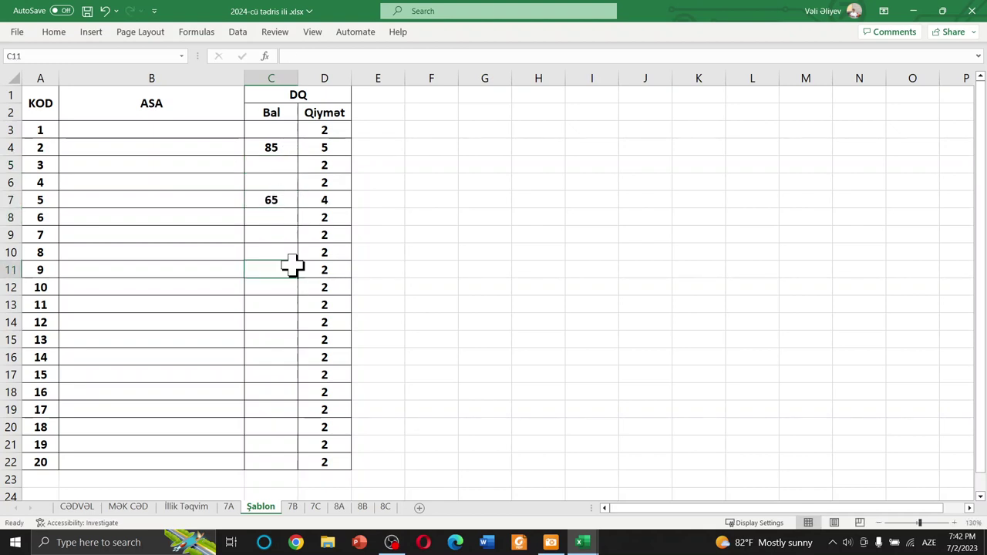
type("25")
key("Return")
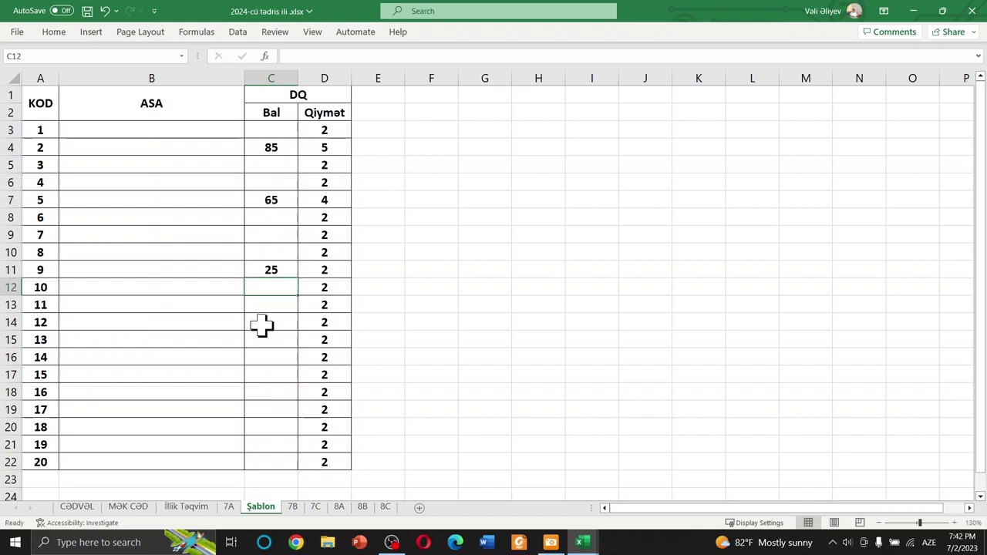
left_click(282, 339)
type("100")
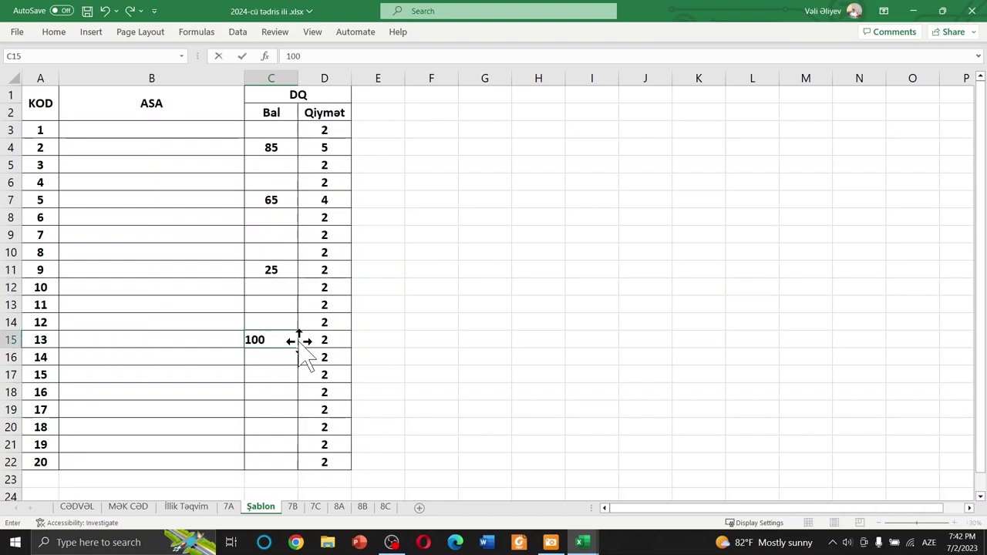
key("Return")
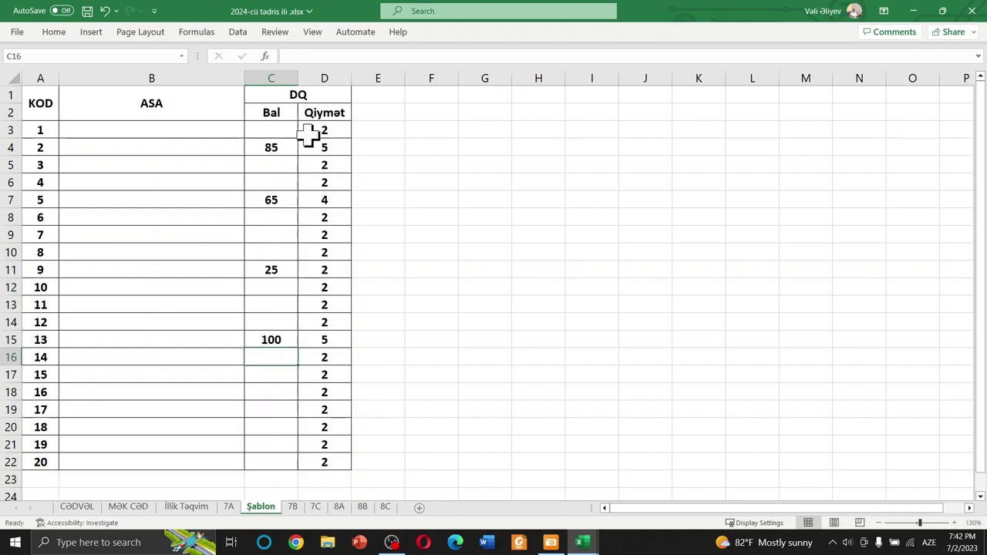
Clear the test scores by filling blank C3 down to C22
left_click(286, 131)
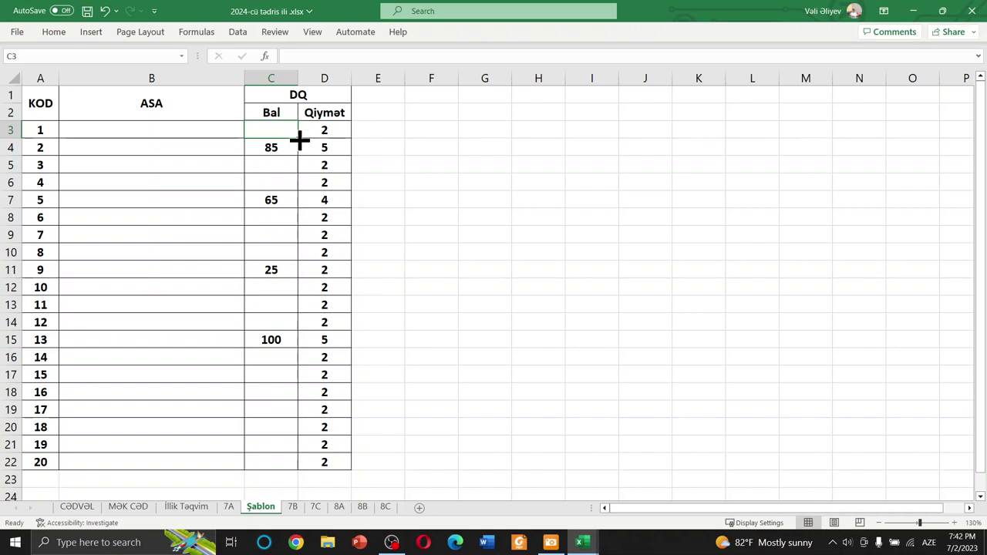
left_click_drag(298, 138, 278, 463)
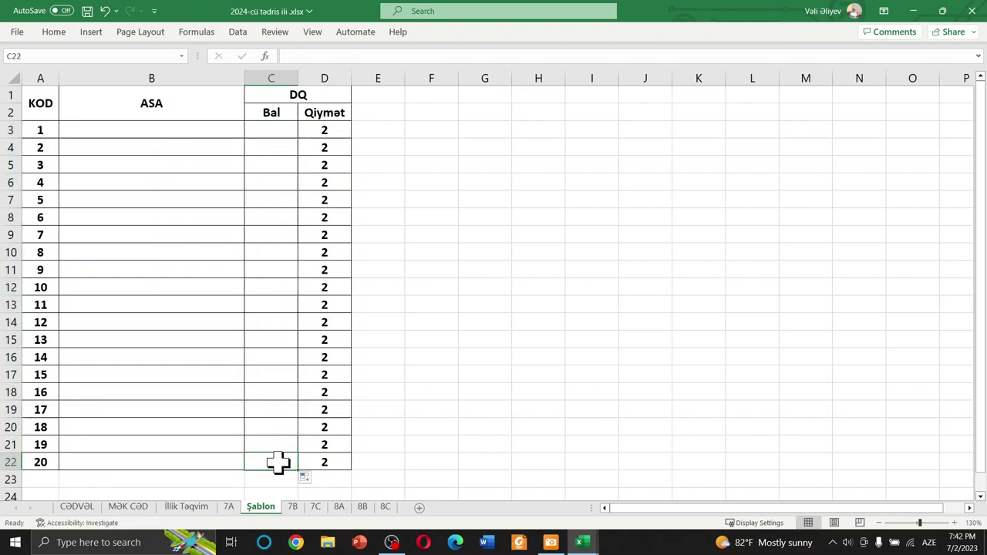
left_click(295, 398)
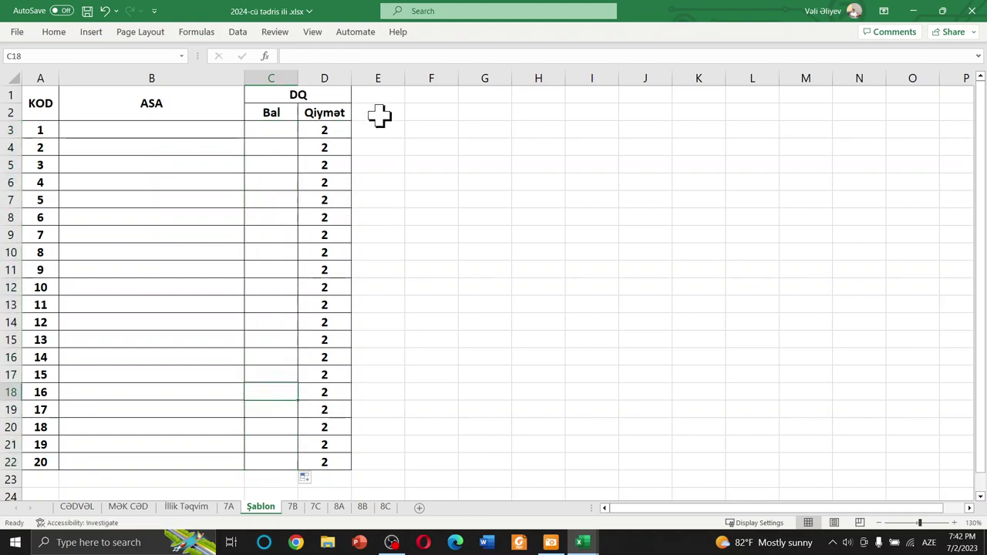
Copy columns C:D and paste the Bal/Qiymət block into columns E and G
left_click_drag(271, 78, 320, 85)
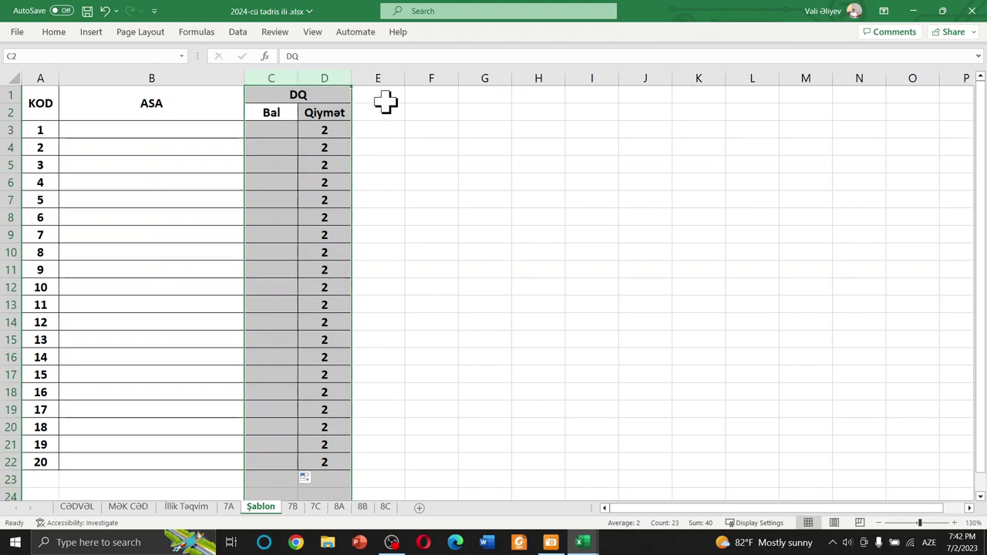
key("ctrl+c")
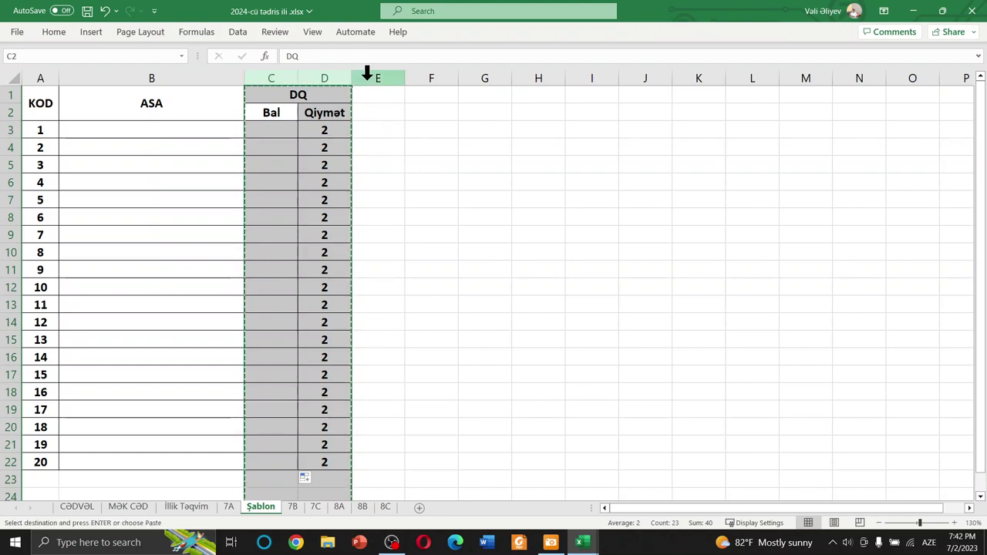
left_click(378, 77)
key("ctrl+v")
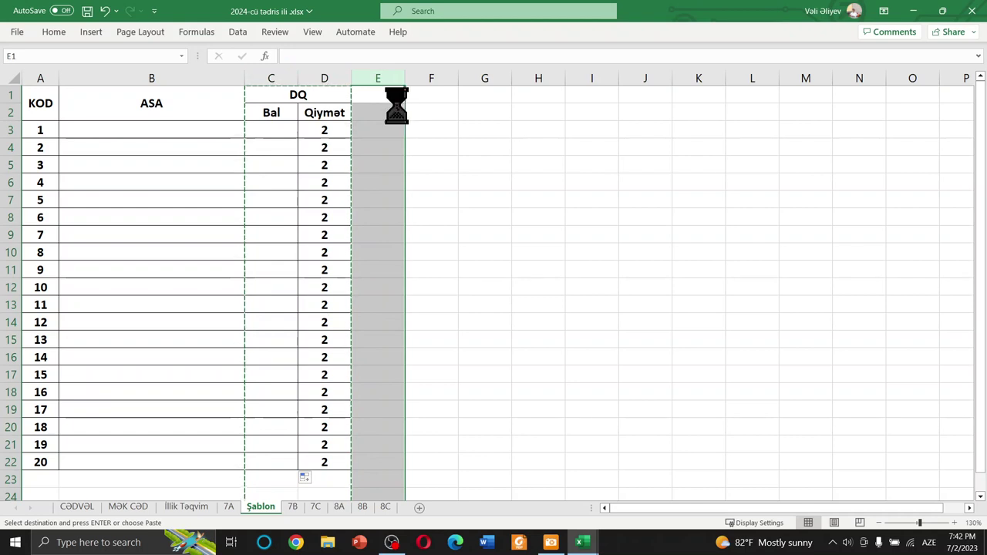
left_click(485, 77)
key("ctrl+v")
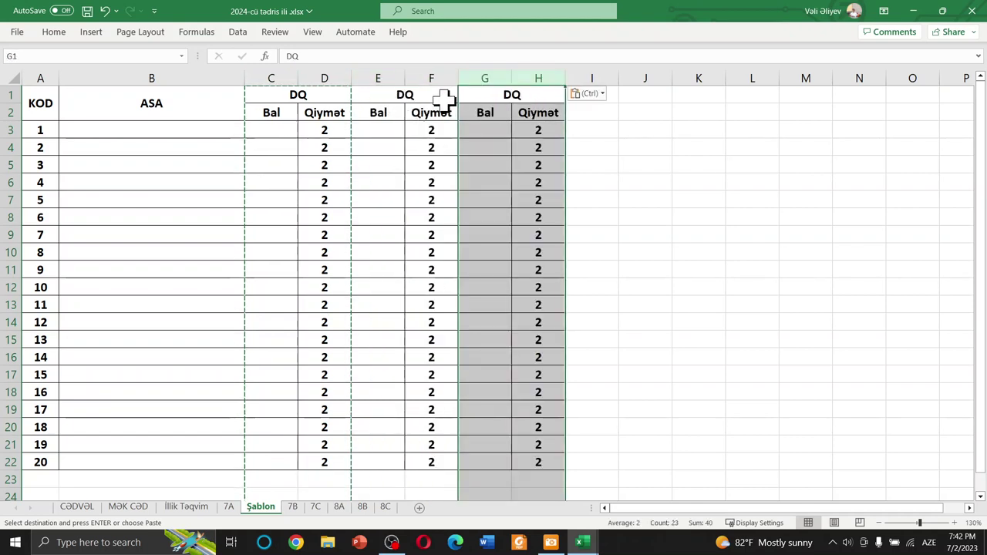
Retitle the E–F block header to KSQ - 1
double_click(432, 95)
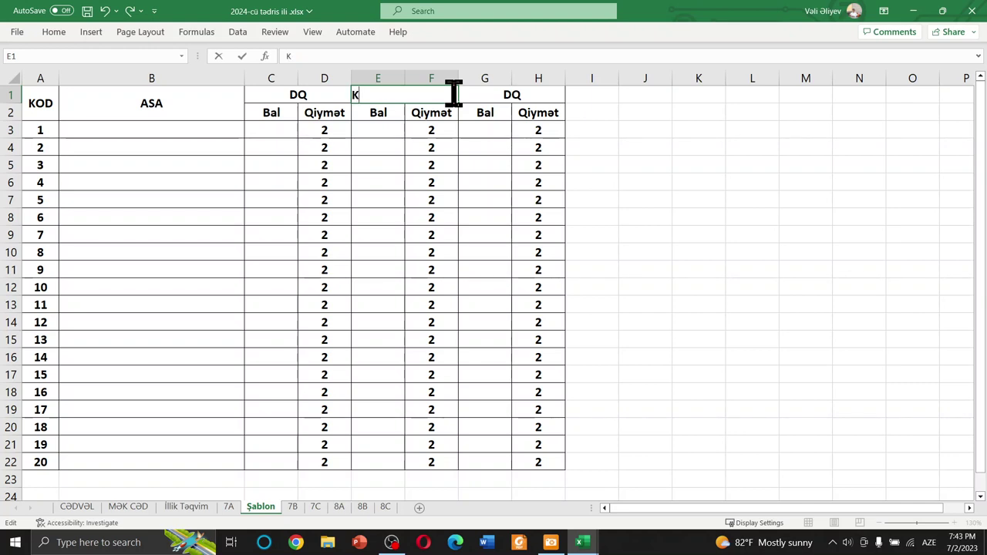
type("SQ - 1")
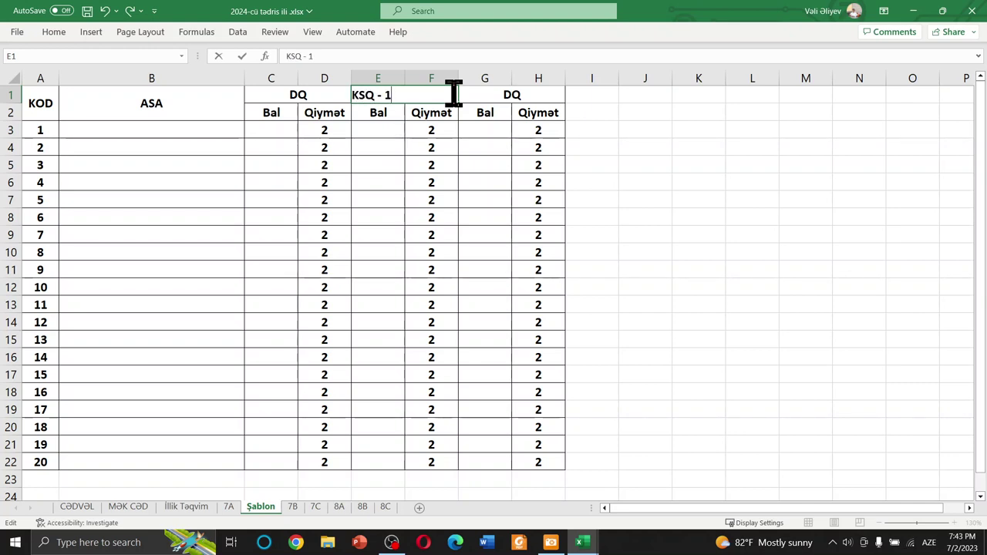
key("Return")
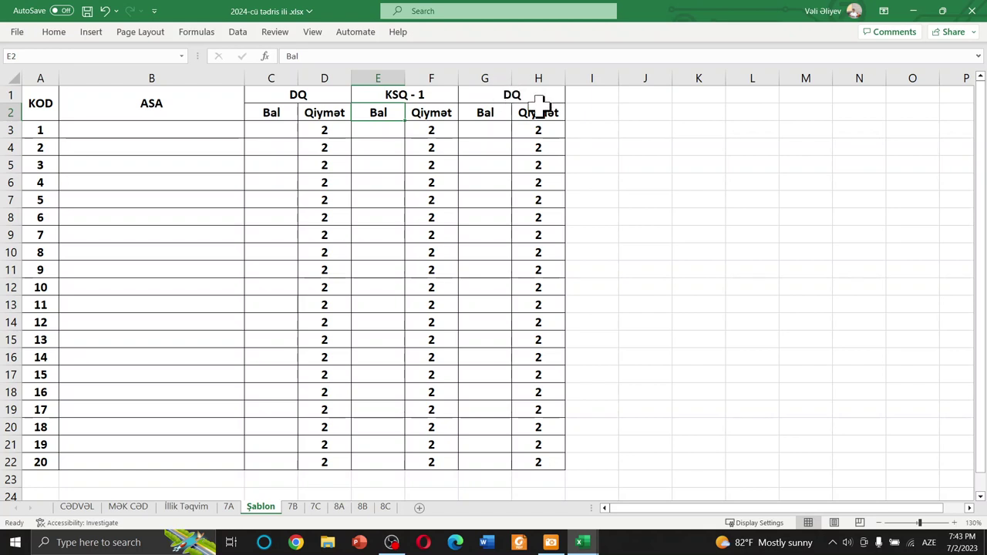
Copy the G:H DQ block and paste it into columns I:J
left_click_drag(500, 75, 538, 75)
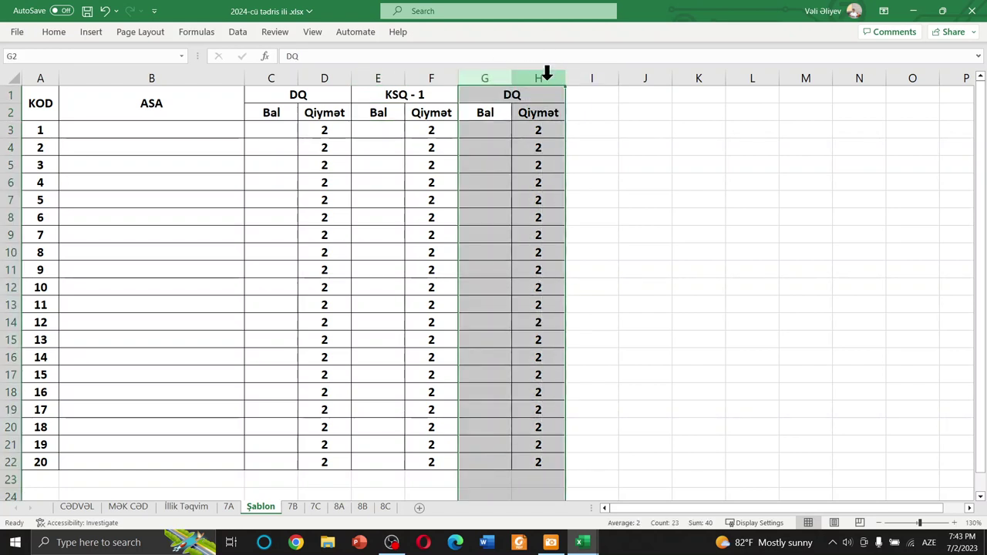
key("ctrl+c")
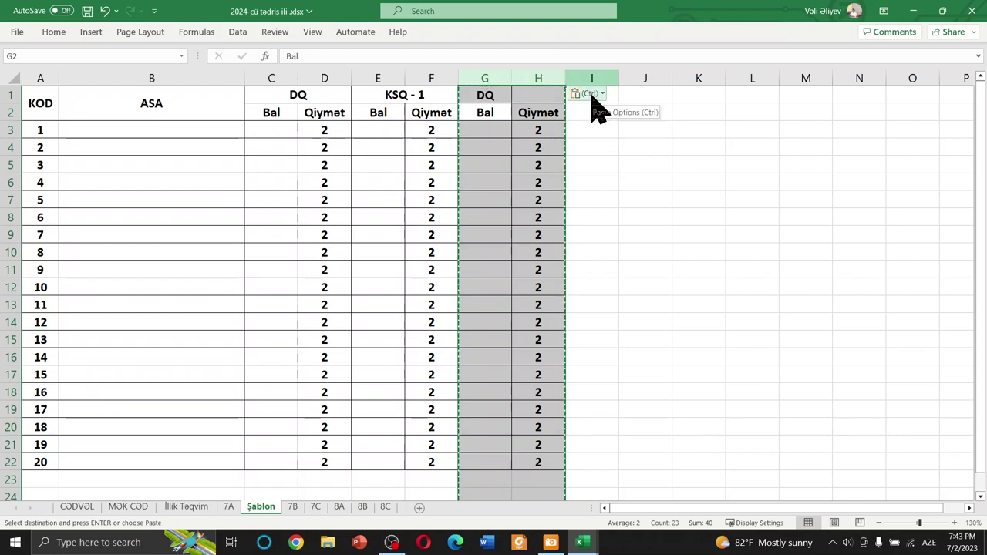
left_click(592, 94)
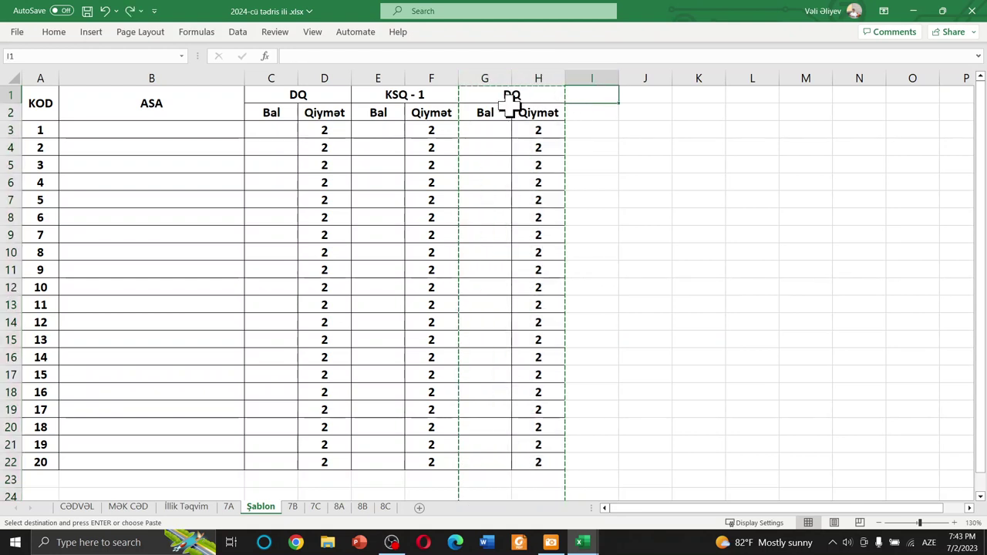
key("Escape")
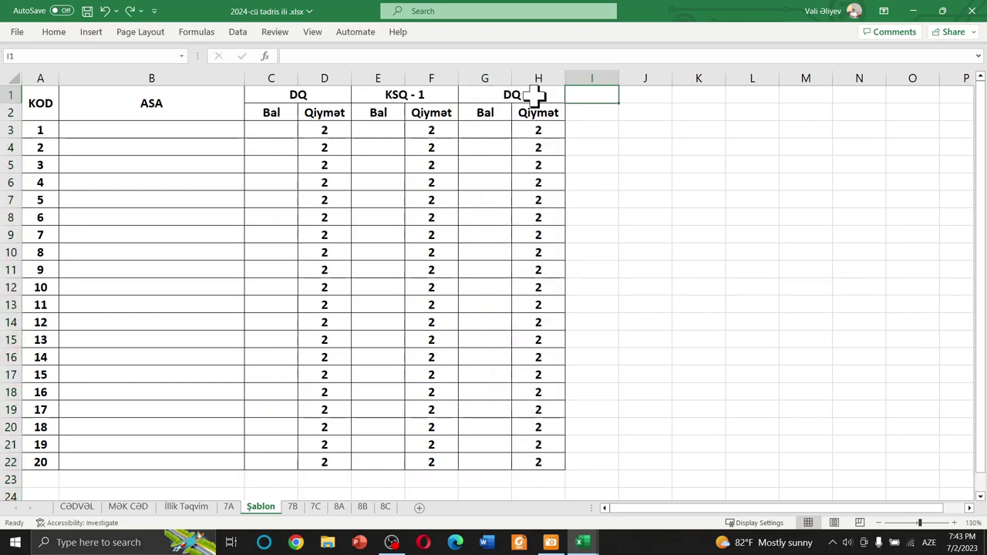
left_click_drag(493, 78, 540, 73)
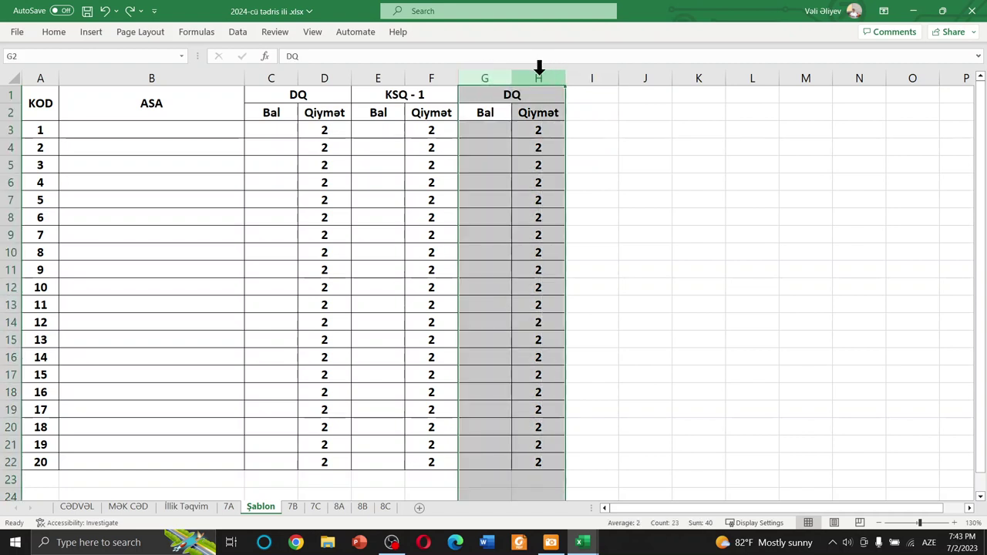
key("ctrl+c")
left_click(596, 74)
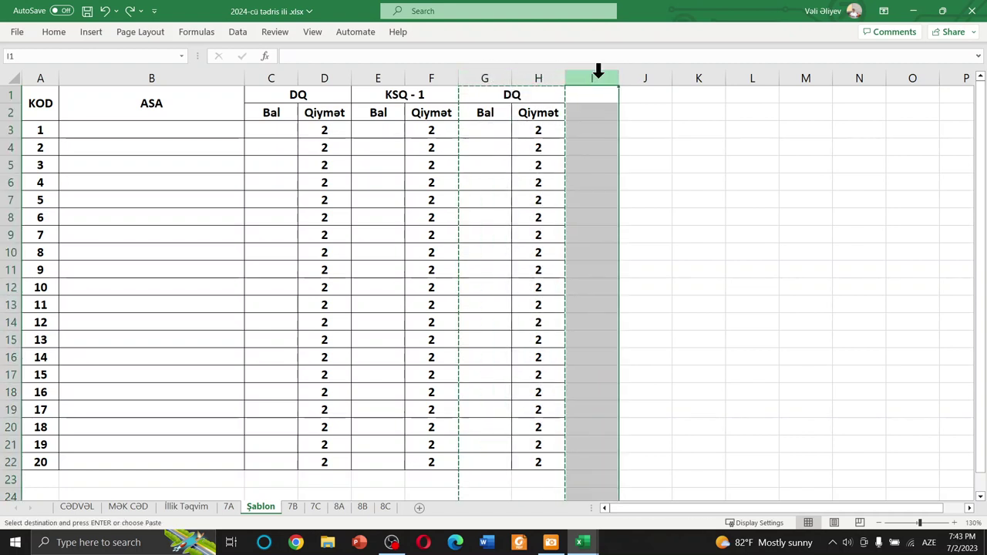
key("ctrl+v")
Paste the DQ block again into K:L and M:N, then clear the copy marquee
left_click(699, 73)
key("ctrl+v")
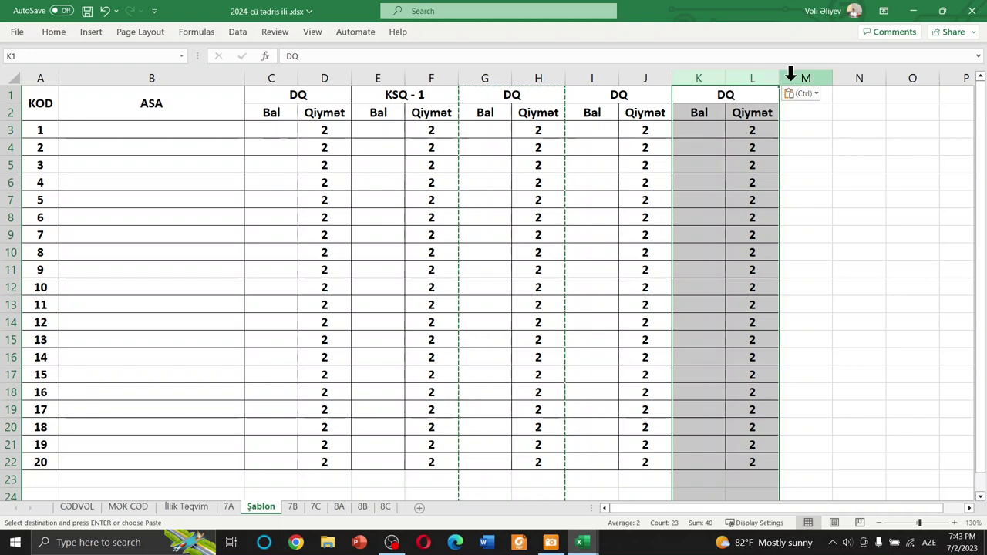
left_click(791, 73)
key("ctrl+v")
left_click(811, 217)
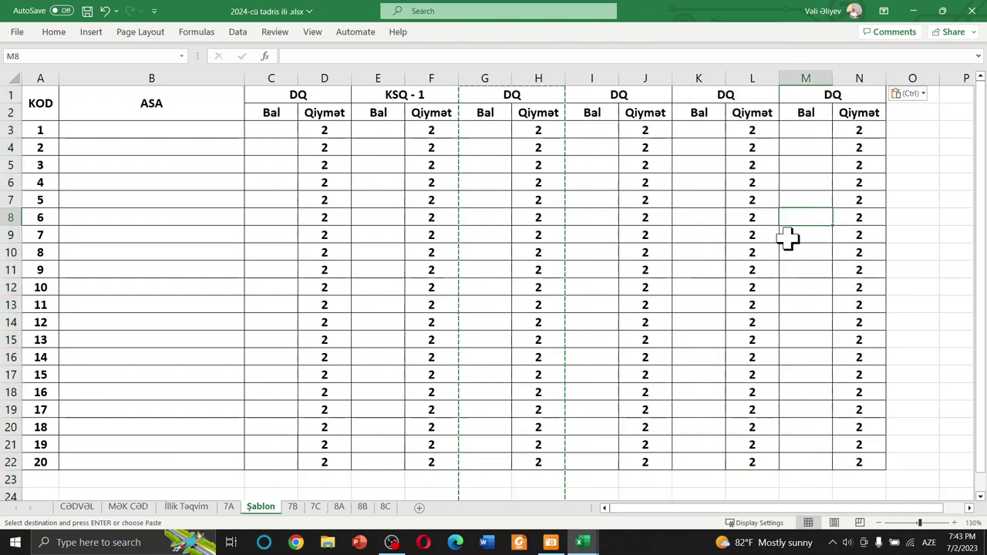
scroll(600, 396, "down", 1)
scroll(599, 396, "down", 1)
scroll(599, 393, "up", 2)
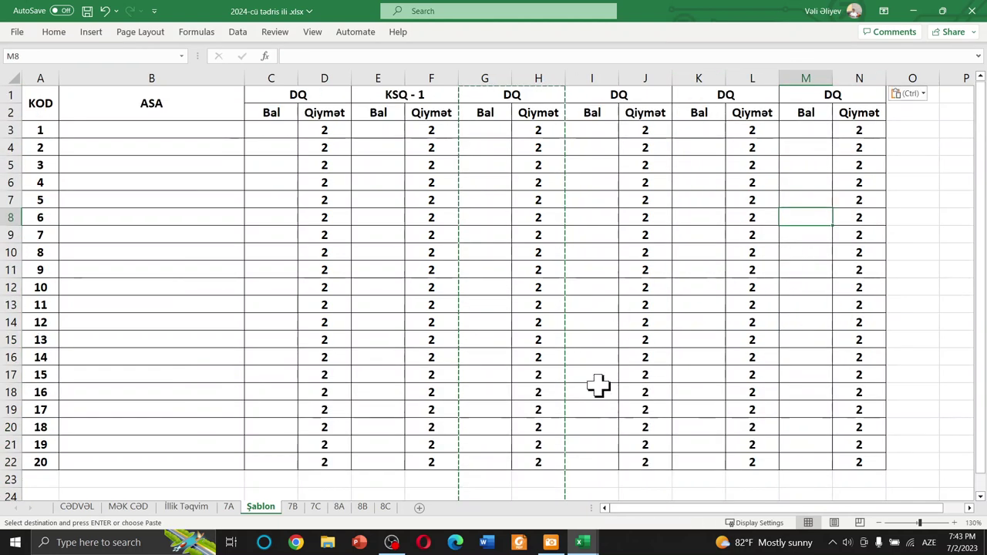
key("Escape")
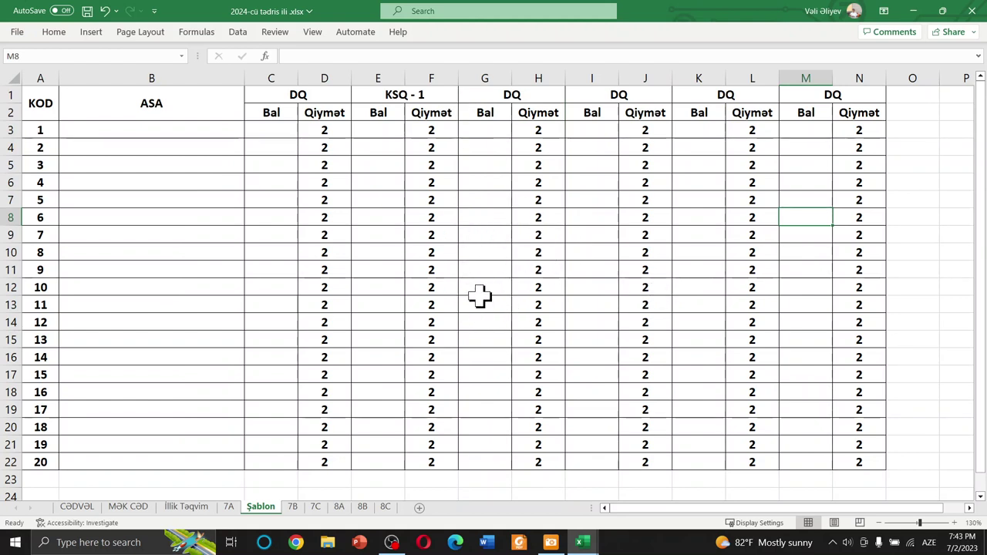
Enter test scores 85 in C3, 95 in E3 and 56 in G3, giving grades 5, 5, 3
left_click(292, 304)
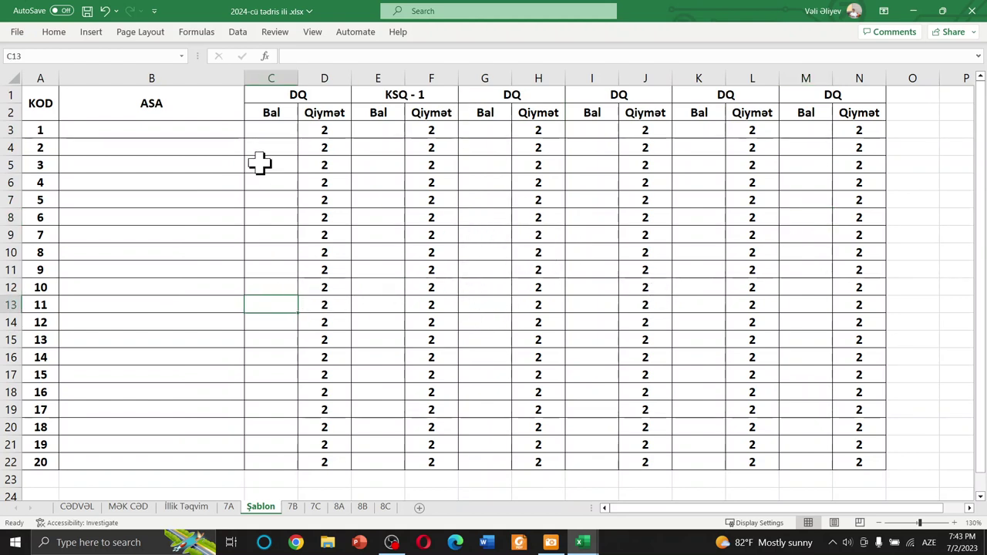
left_click(271, 128)
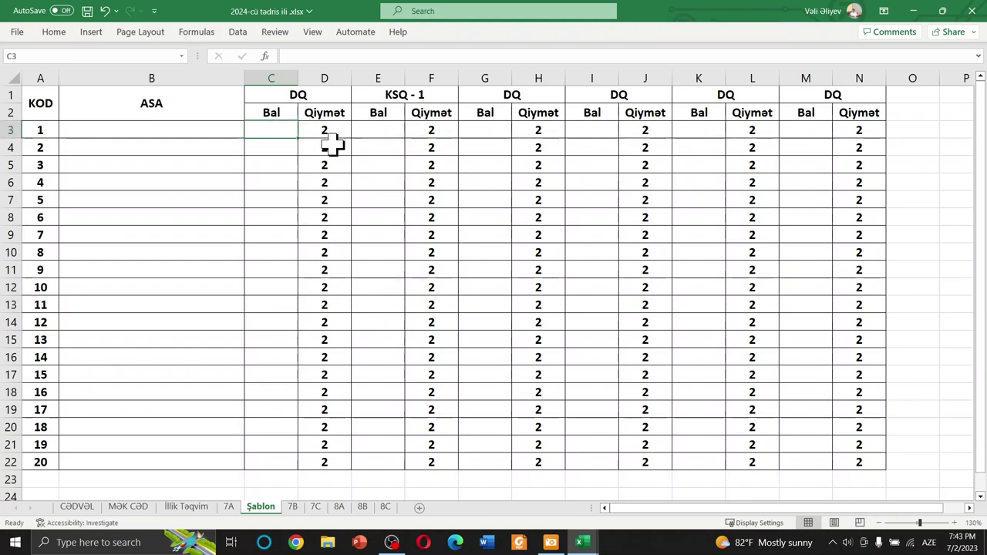
type("85")
key("Return")
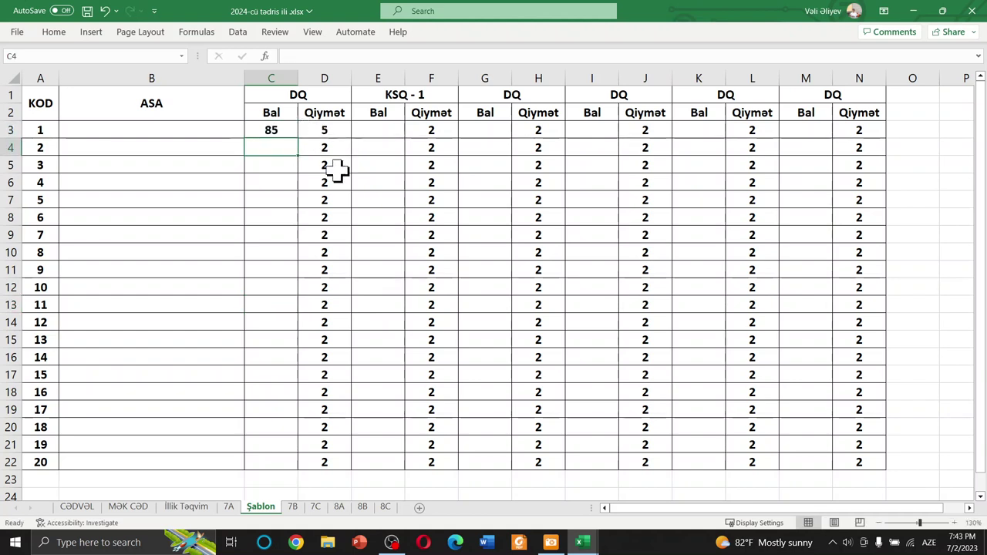
left_click(389, 131)
type("95")
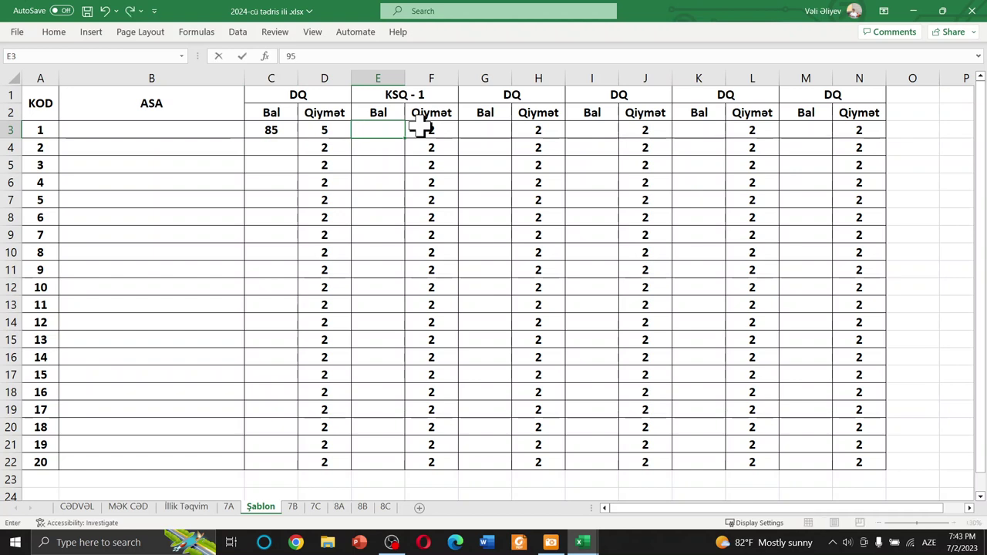
key("Return")
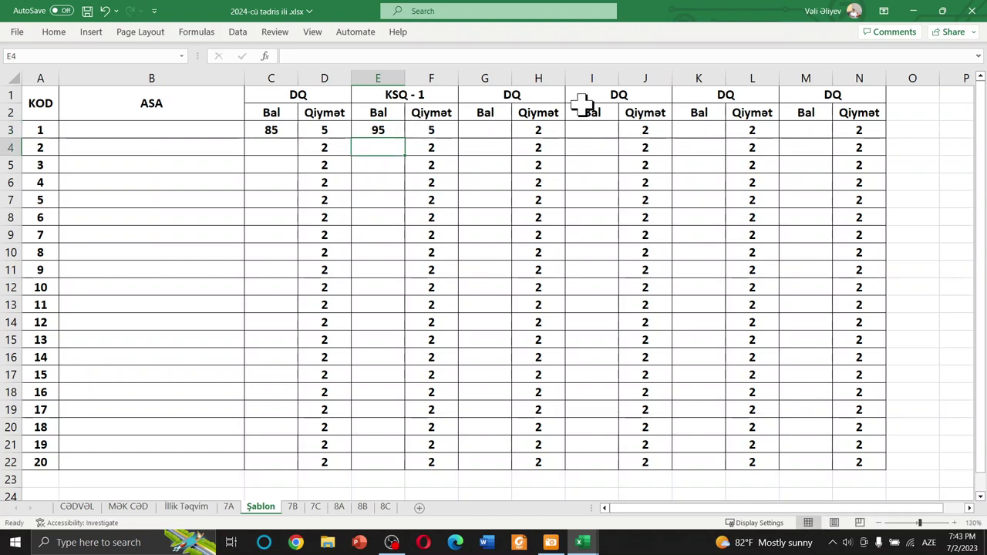
left_click(494, 131)
type("56")
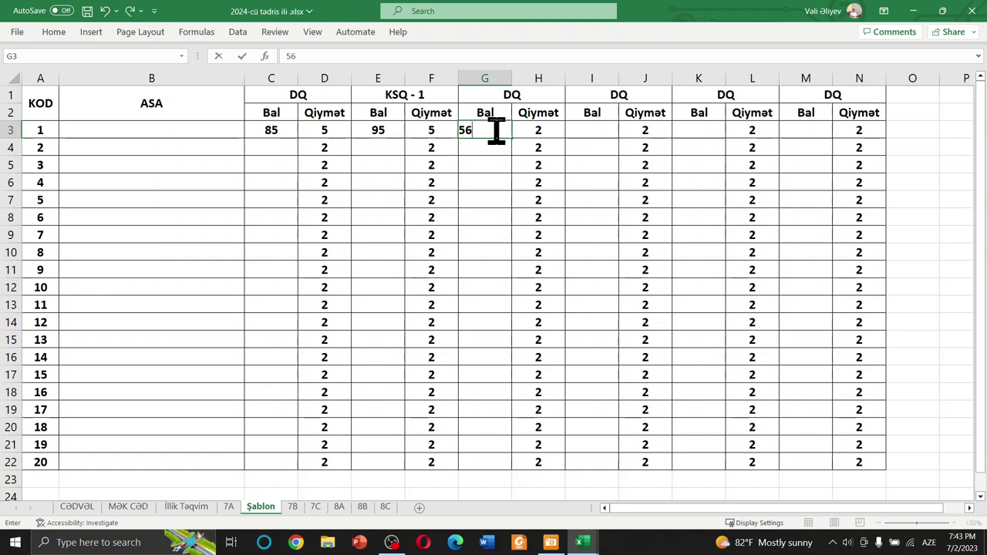
key("Return")
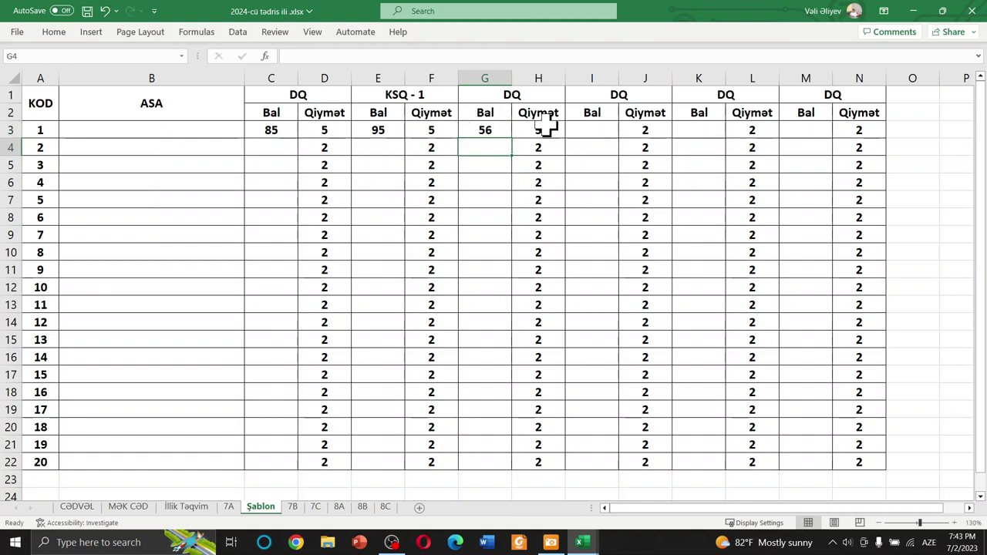
left_click(288, 130)
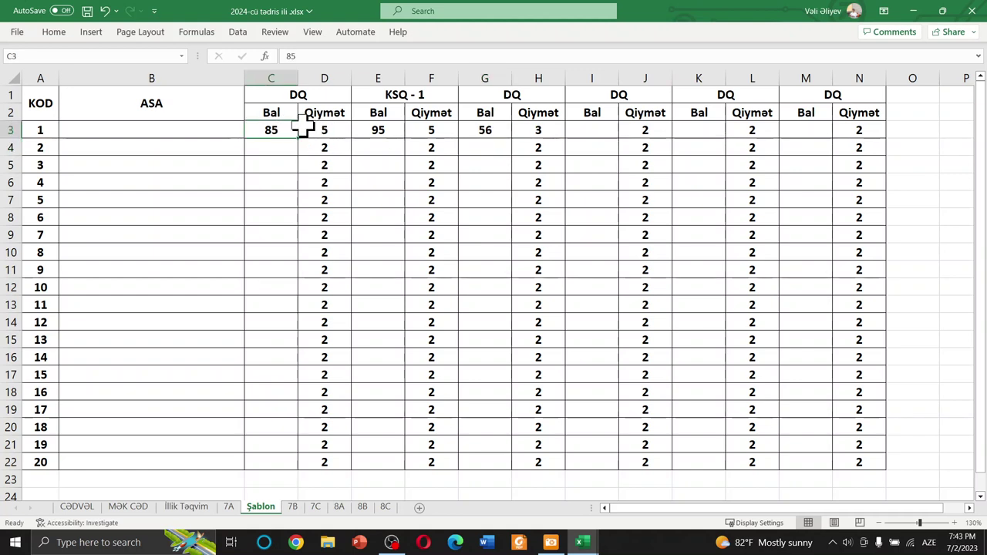
Clear C3's score and paste the blank C4 cell over it
key("Delete")
key("Return")
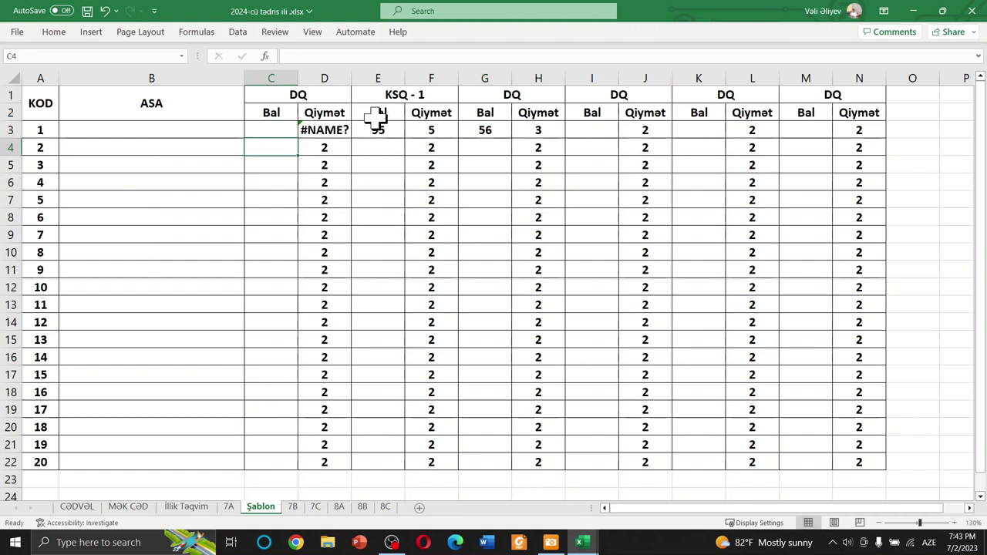
key("ctrl+c")
left_click(287, 130)
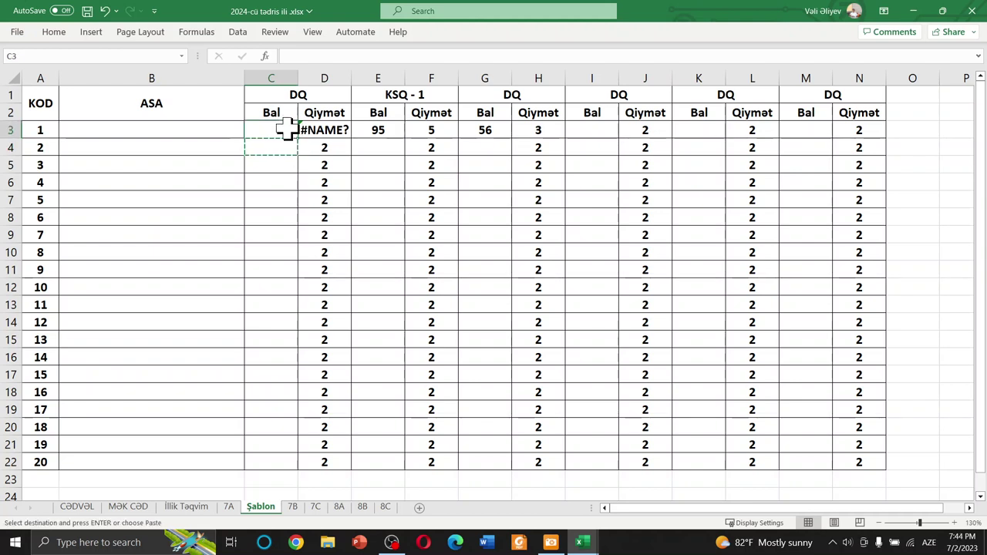
key("ctrl+v")
left_click(282, 178)
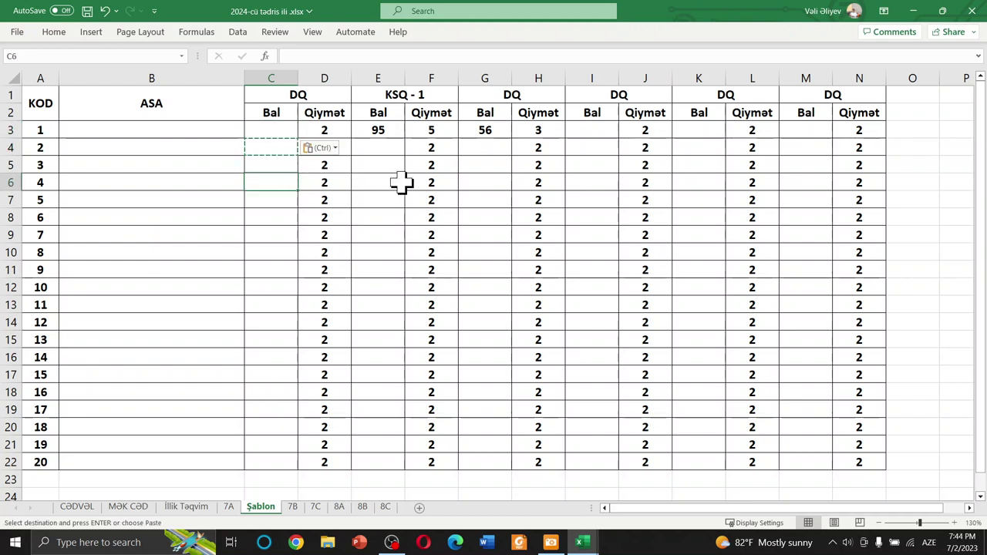
key("Escape")
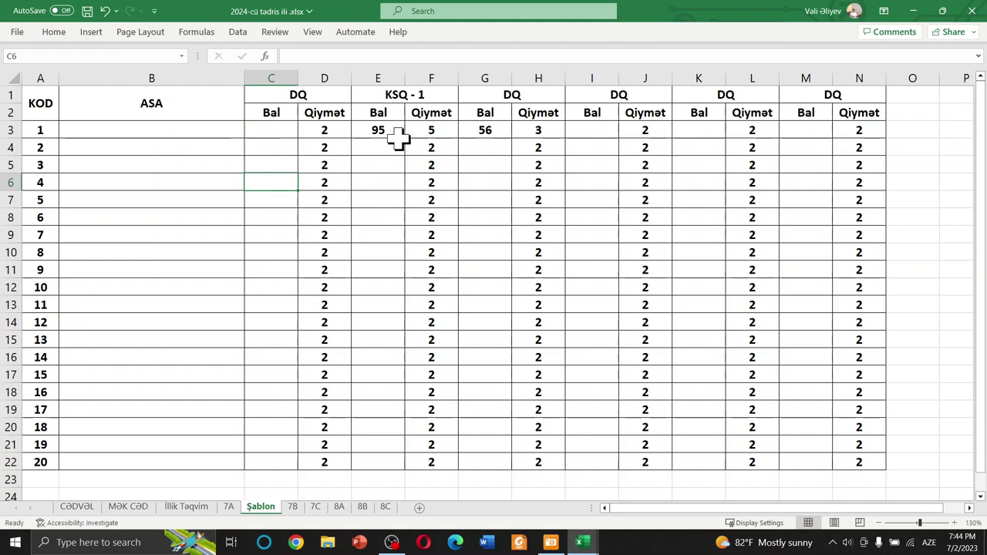
Clear the 95 score from E3
left_click(376, 151)
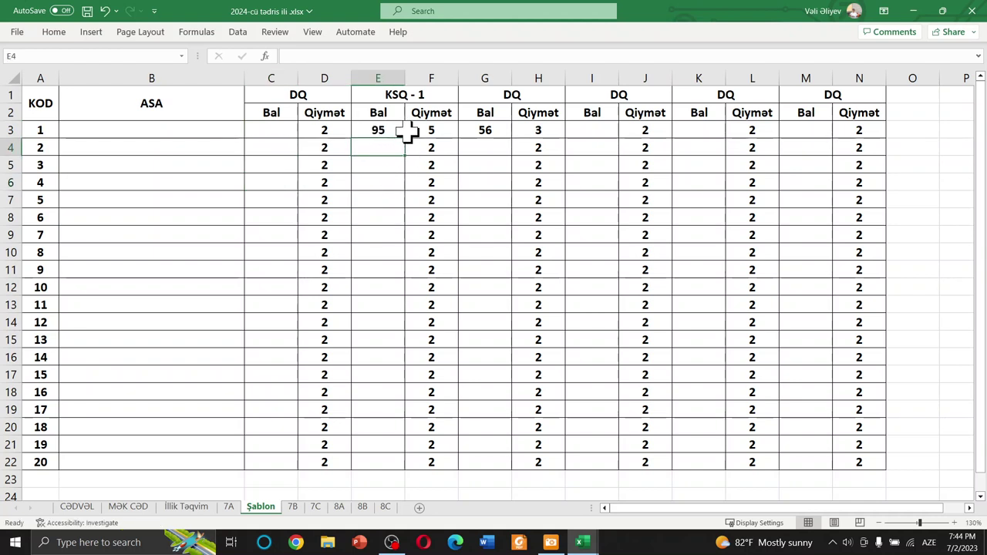
left_click(390, 131)
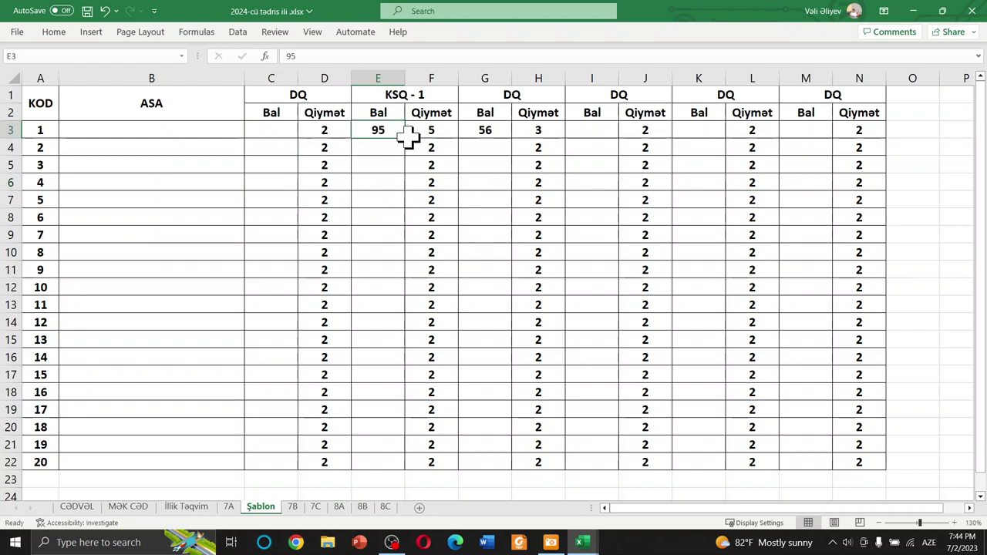
key("BackSpace")
key("Return")
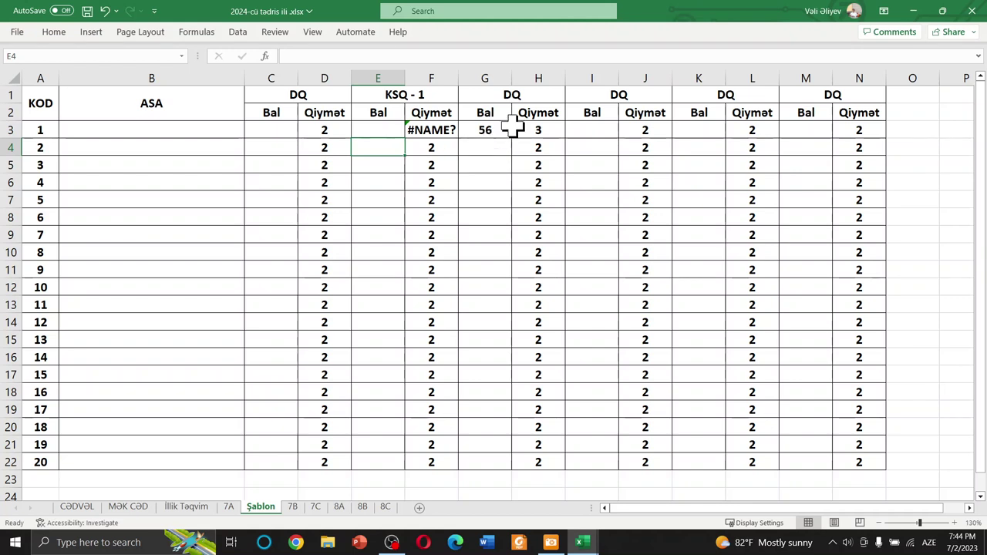
Review H3's grade formula in the formula bar, then clear the 56 score from G3
left_click(547, 132)
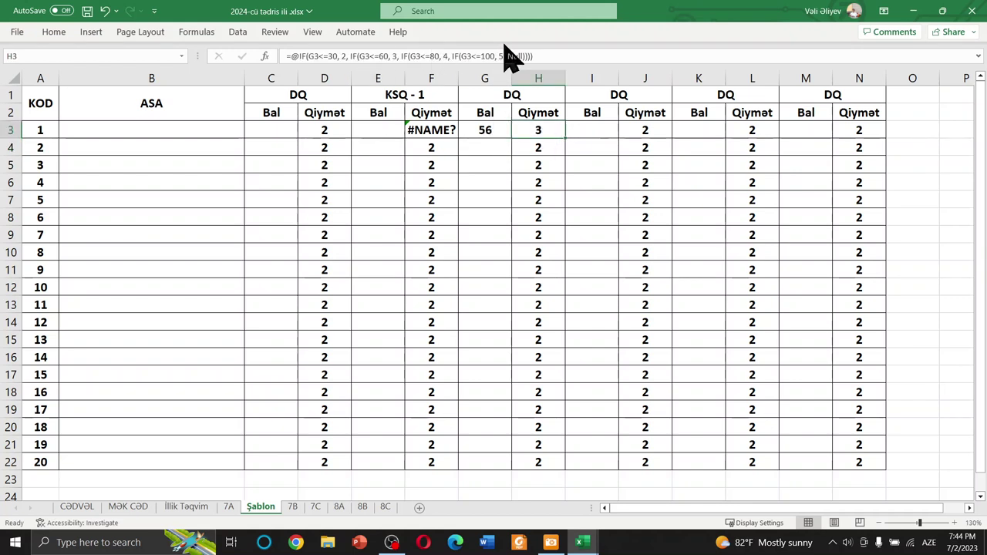
left_click_drag(534, 54, 276, 55)
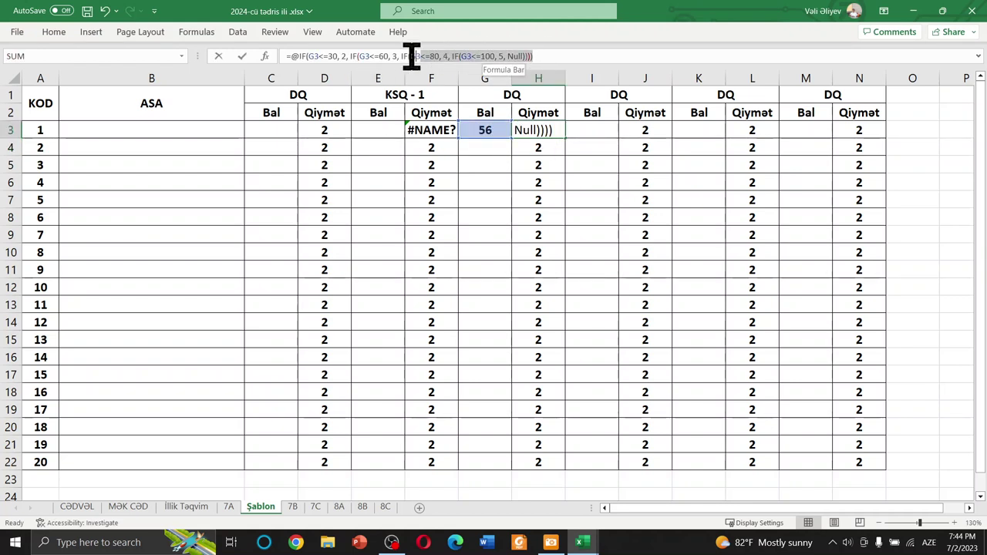
left_click(569, 58)
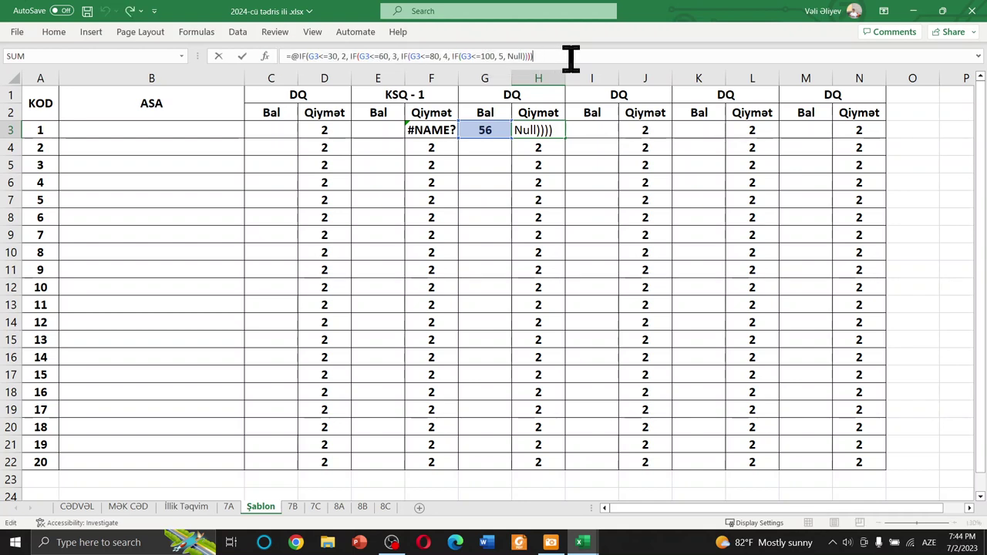
left_click(486, 132)
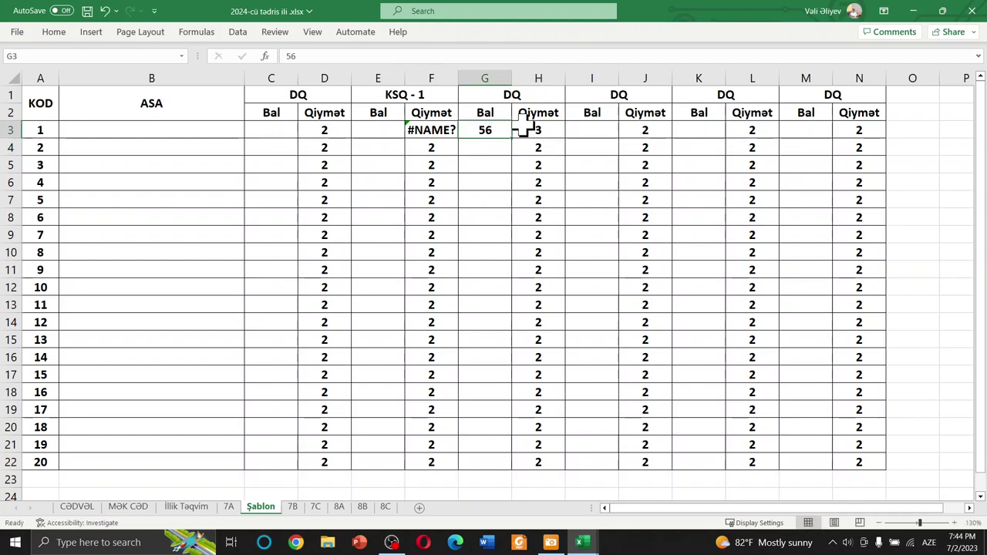
key("Delete")
key("Return")
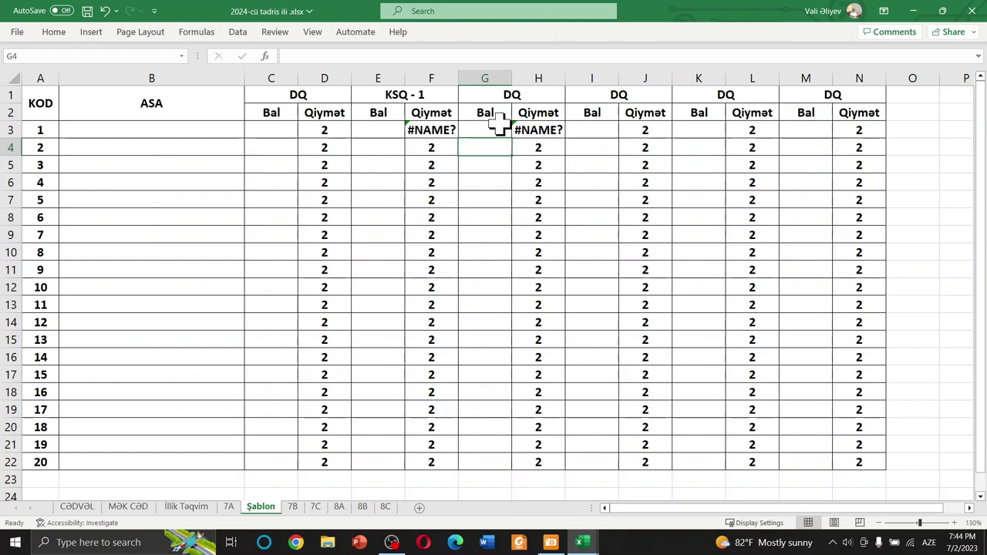
Open the Delete cells options for E3 and cancel without deleting
left_click(279, 131)
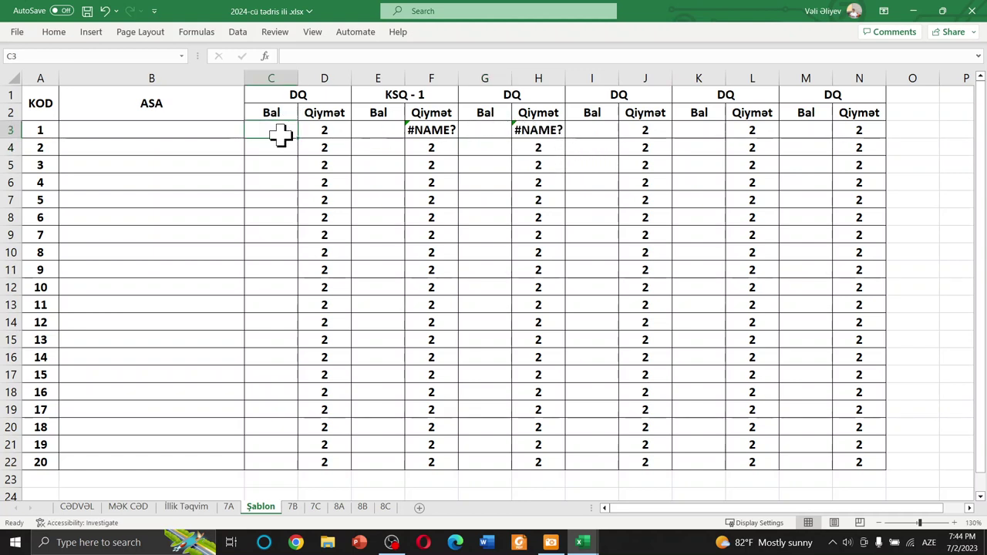
left_click(376, 130)
right_click(379, 131)
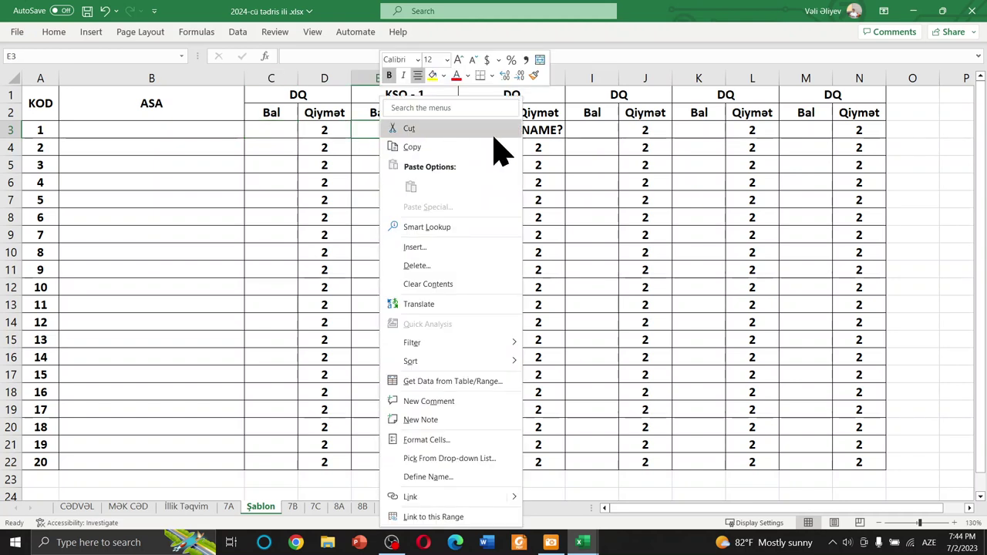
left_click(429, 270)
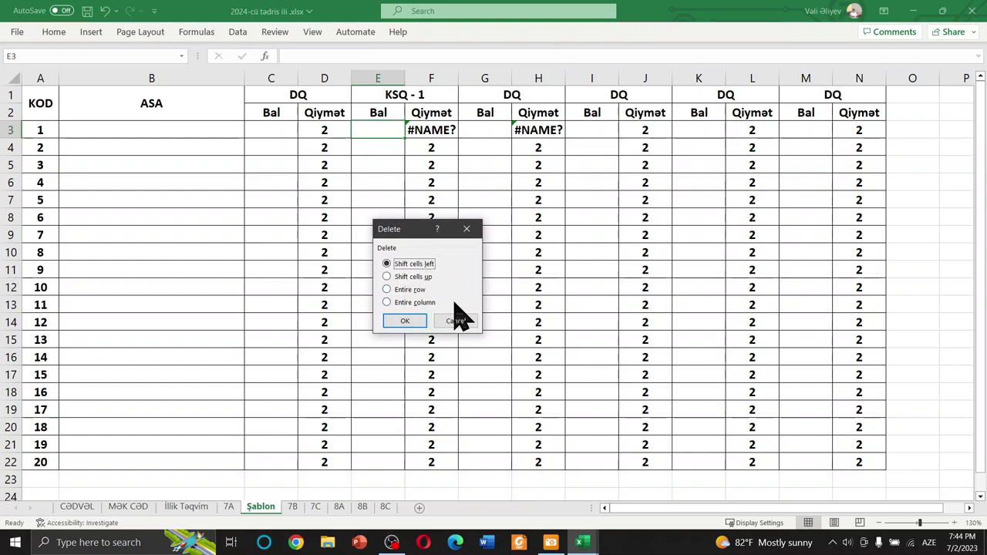
left_click(468, 230)
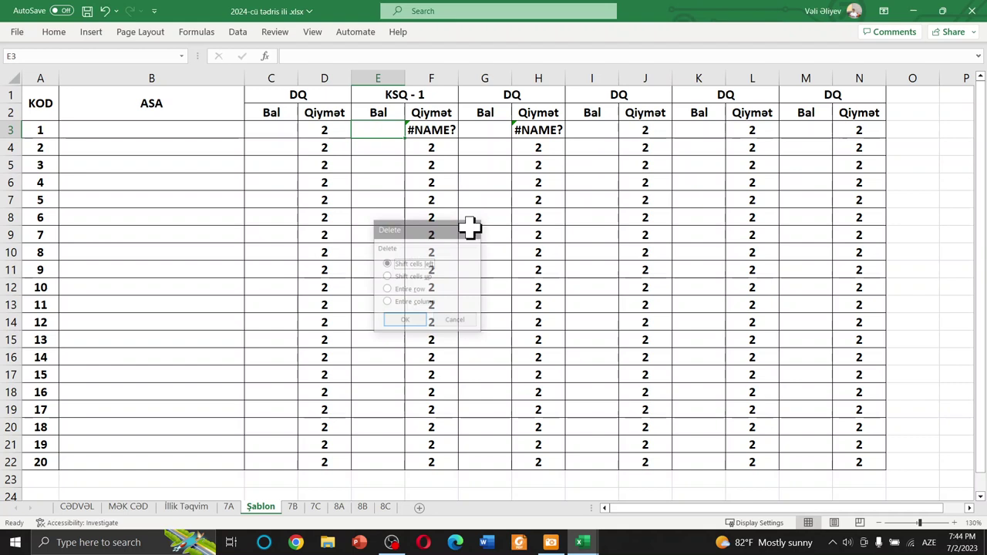
Paste the blank E6 cell into E3 so F3 shows grade 2 again
left_click(486, 168)
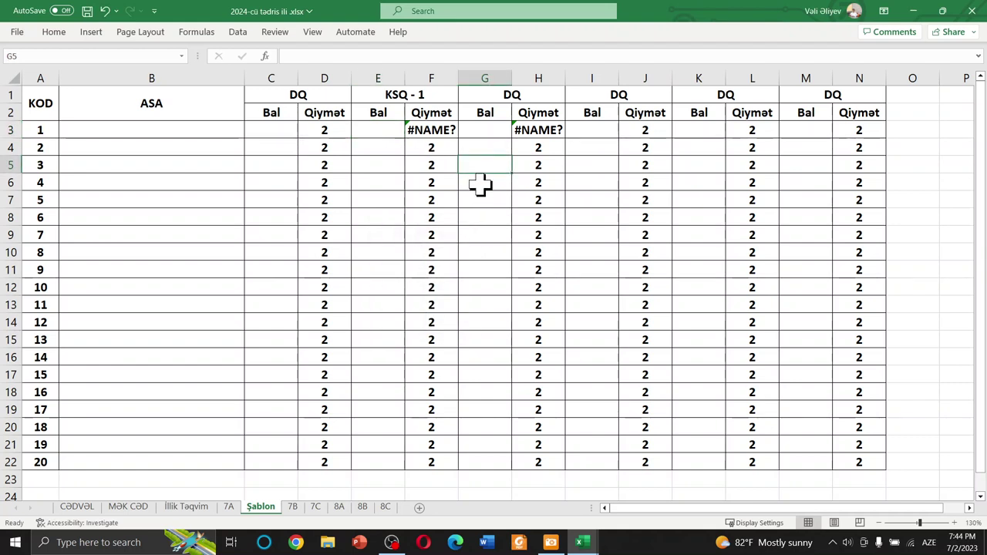
left_click(368, 189)
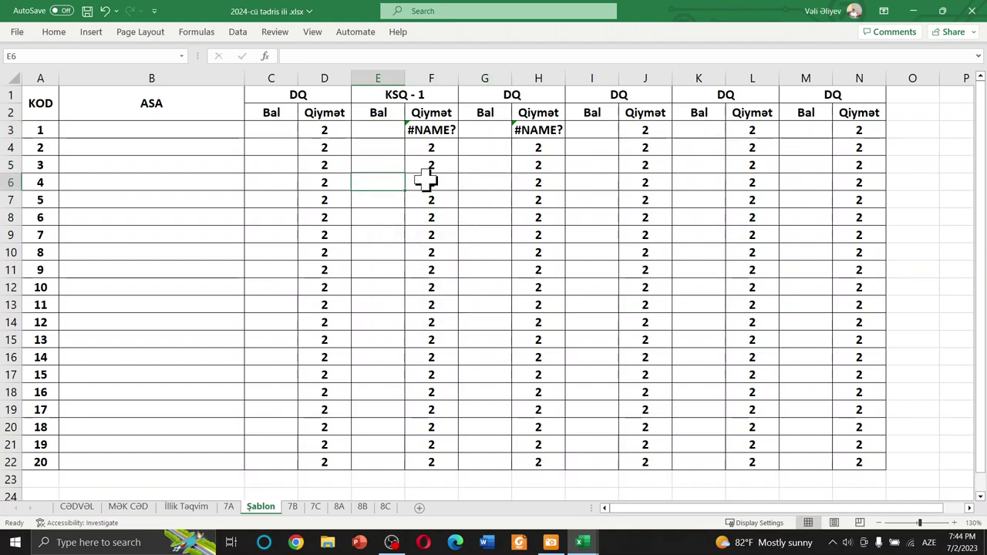
key("ctrl+c")
left_click(384, 135)
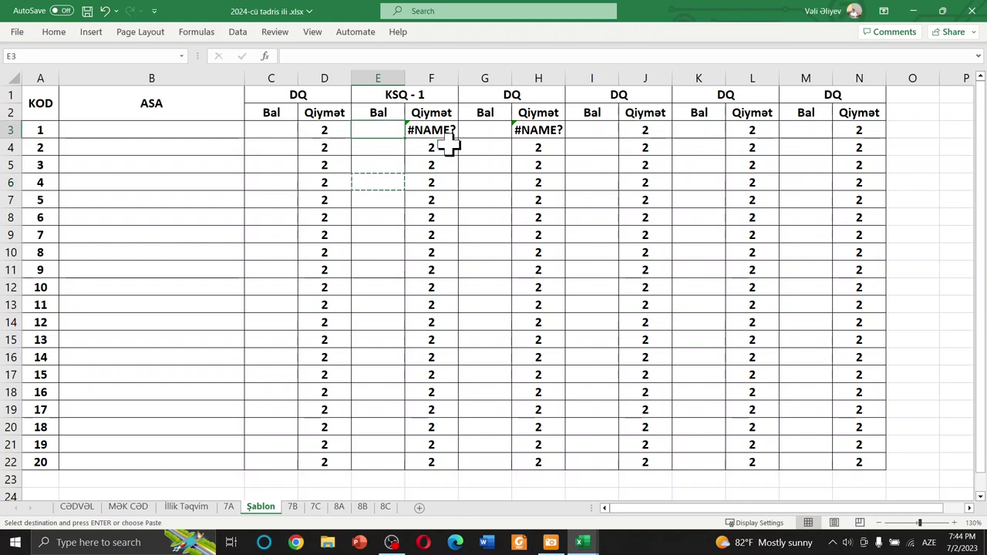
left_click(443, 133)
key("ctrl+v")
key("ctrl")
key("Escape")
Copy the blank G7 cell into G3 so H3 shows 2 instead of #NAME?
left_click(496, 199)
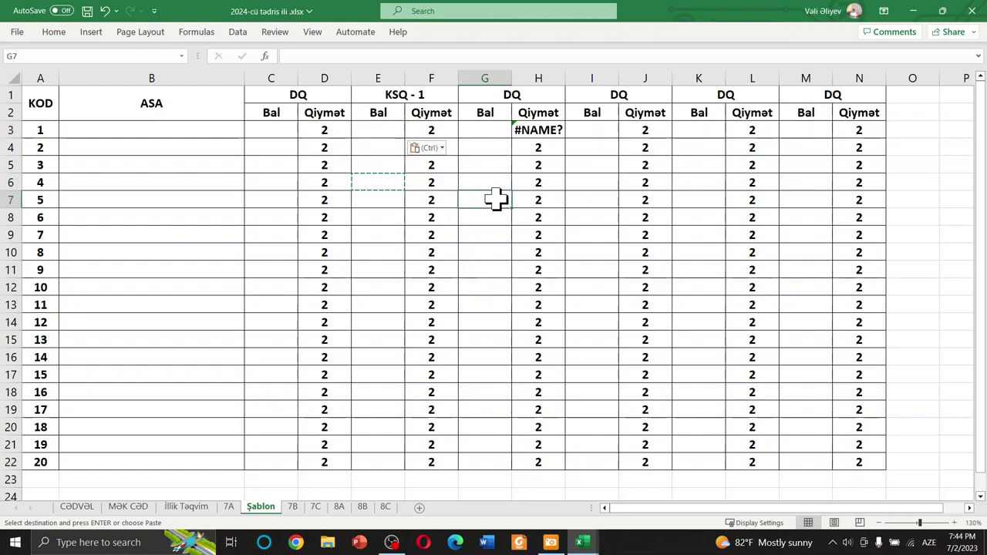
key("ctrl")
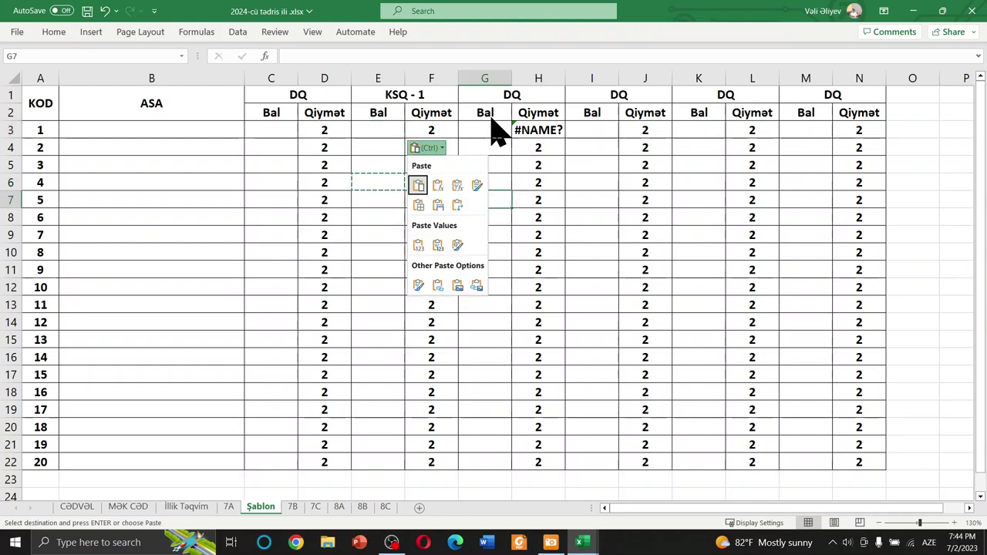
key("Escape")
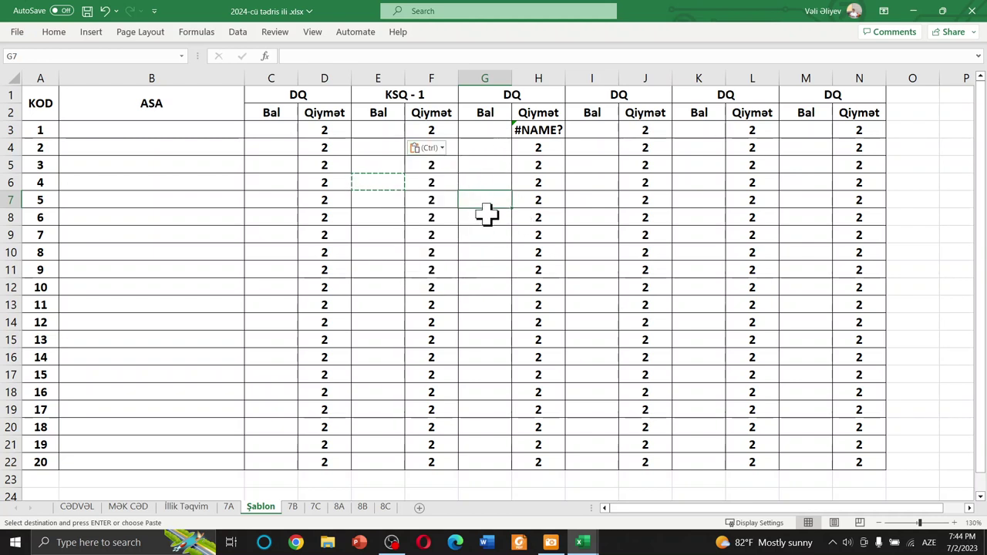
key("ctrl+c")
left_click(491, 135)
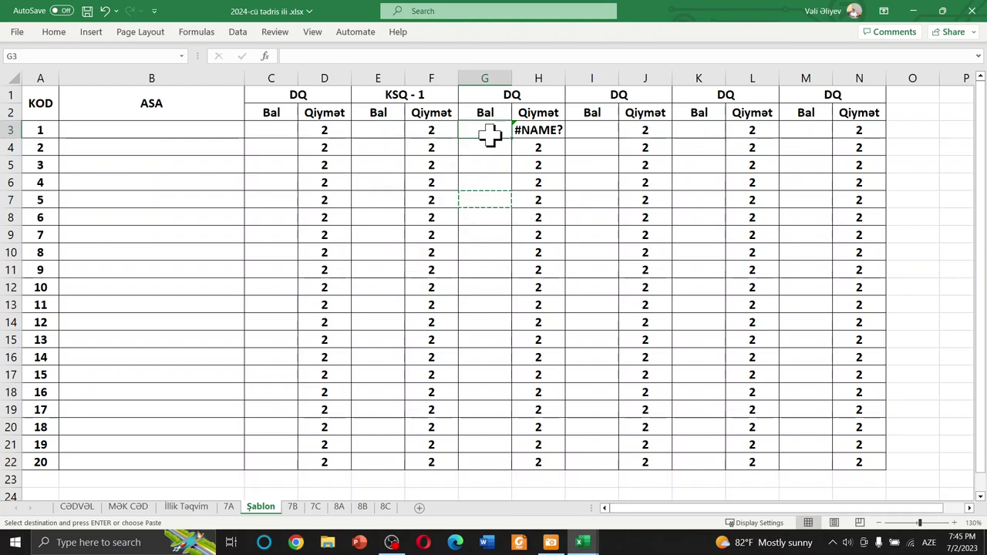
key("ctrl+v")
left_click(489, 183)
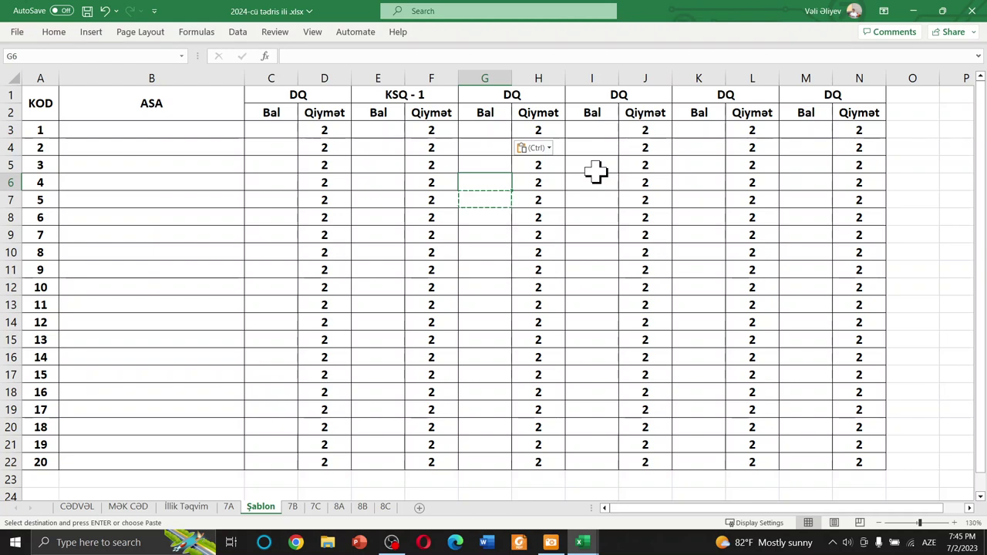
left_click(446, 97)
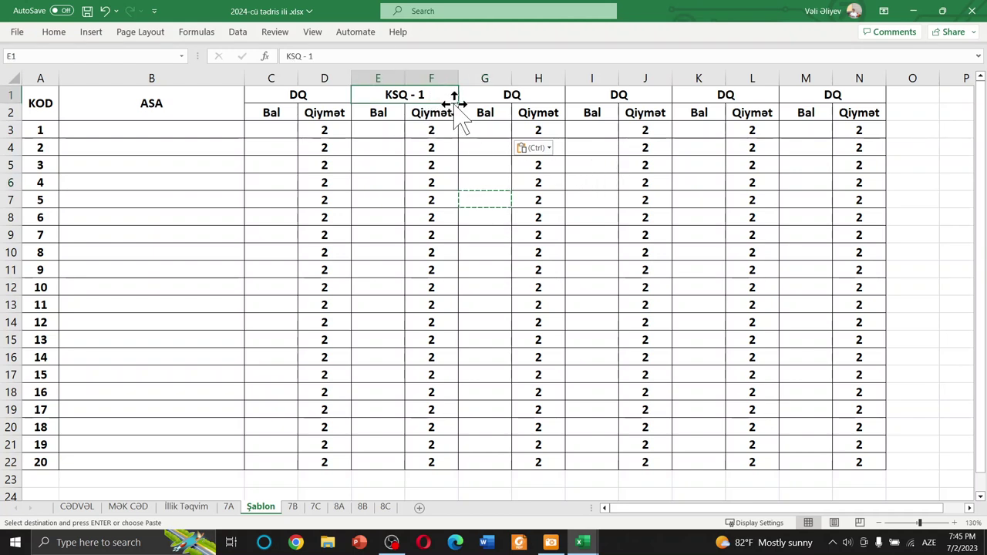
Fill headers KSQ - 2 to KSQ - 4 across row 1 and retitle M1:N1 as BSQ - 1
mouse_move(458, 104)
left_mouse_down()
mouse_move(780, 113)
mouse_move(782, 122)
left_mouse_up()
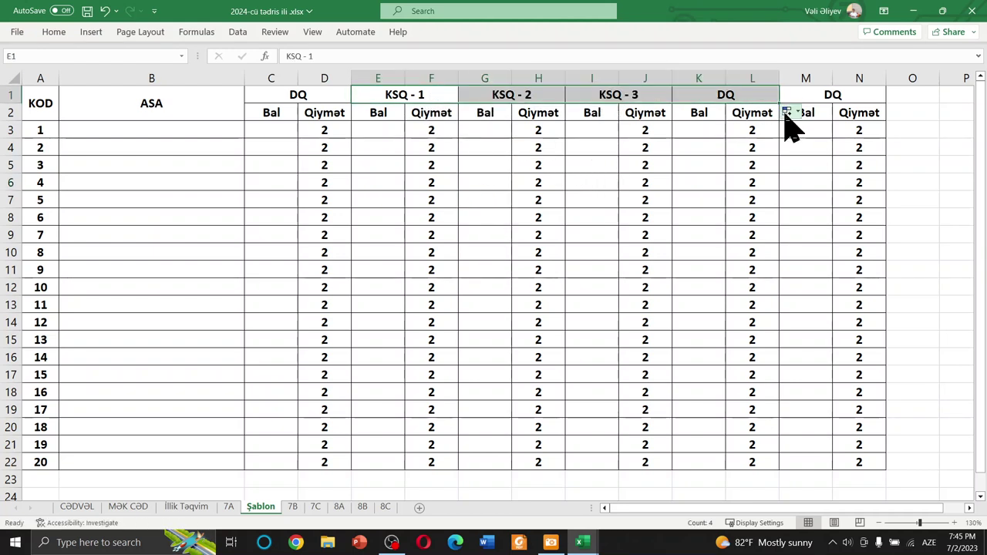
left_click(505, 166)
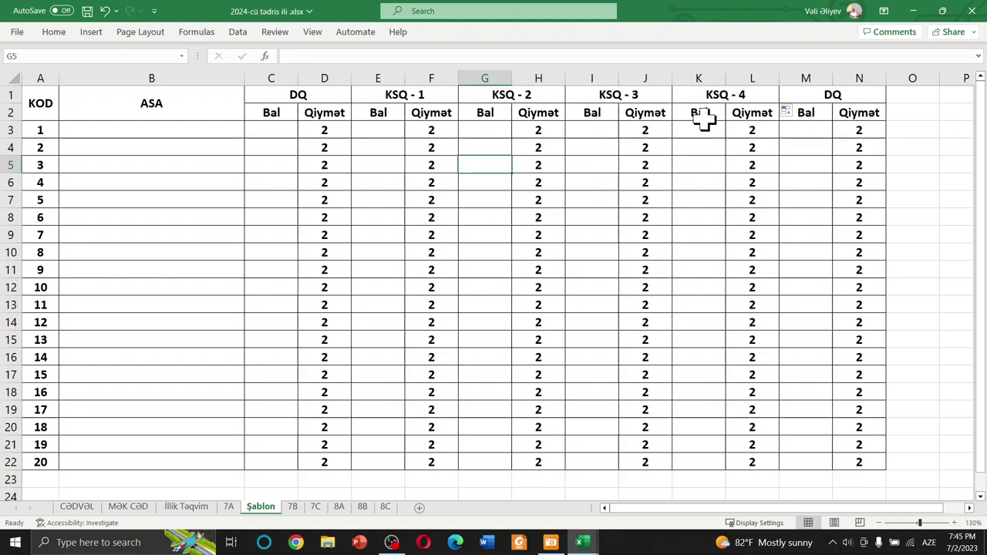
left_click(831, 99)
type("DQ")
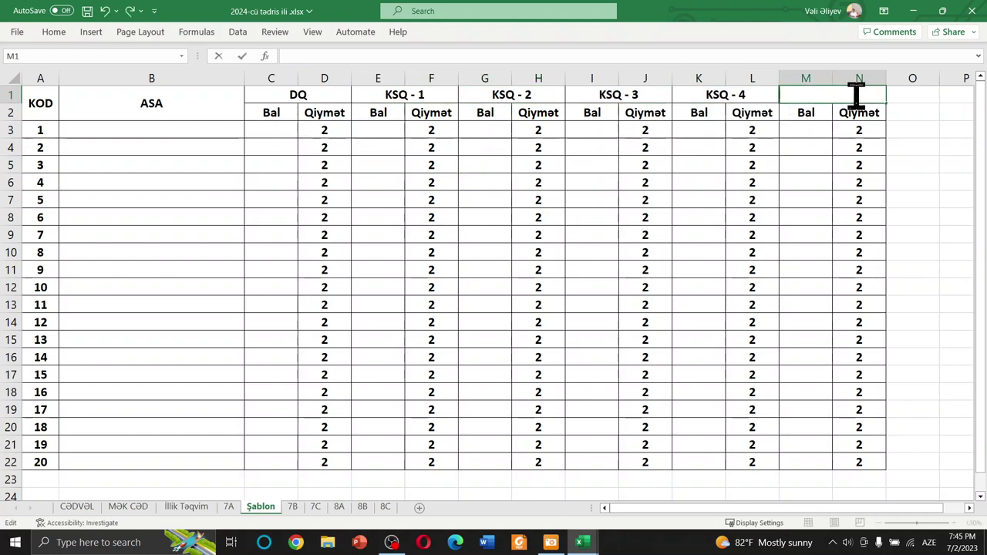
type("BSQ - 1")
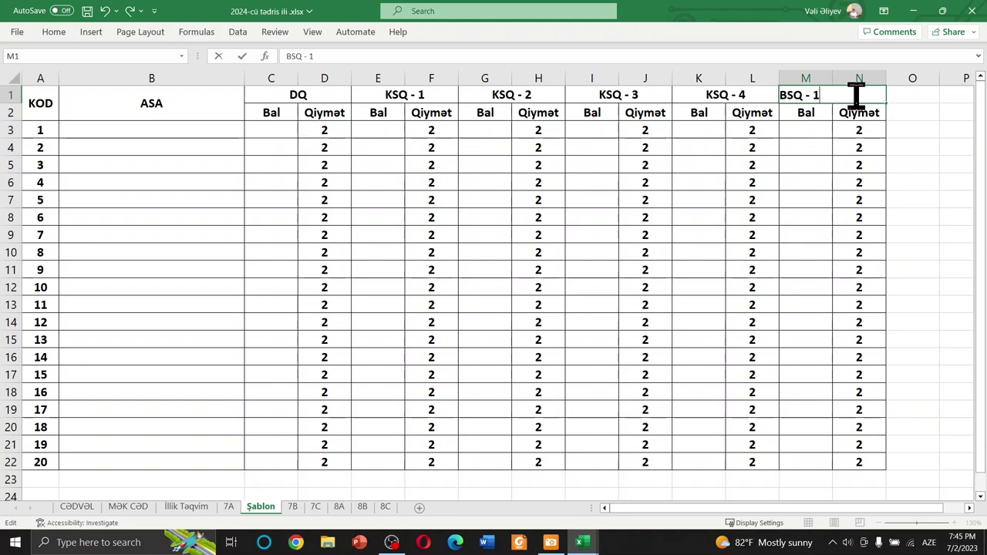
key("Return")
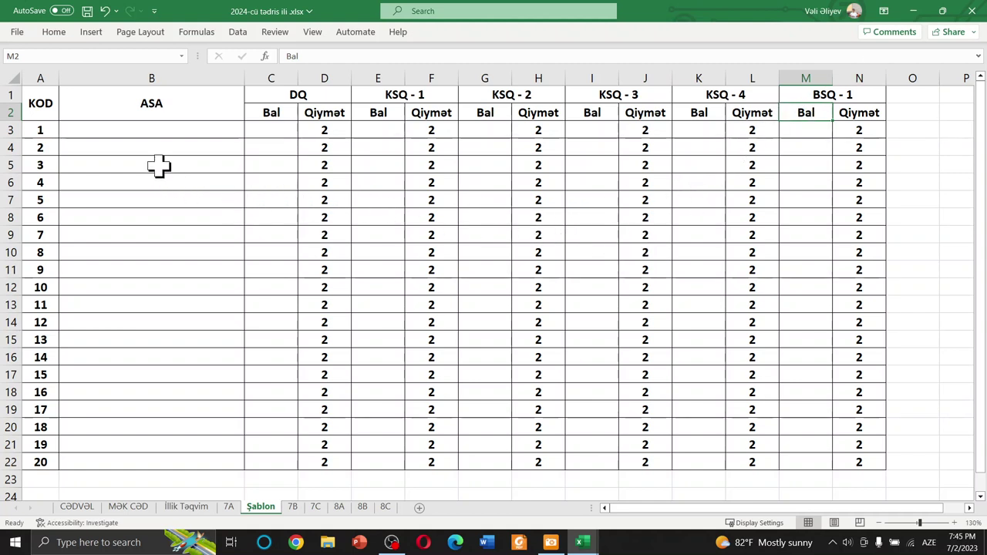
left_click(137, 233)
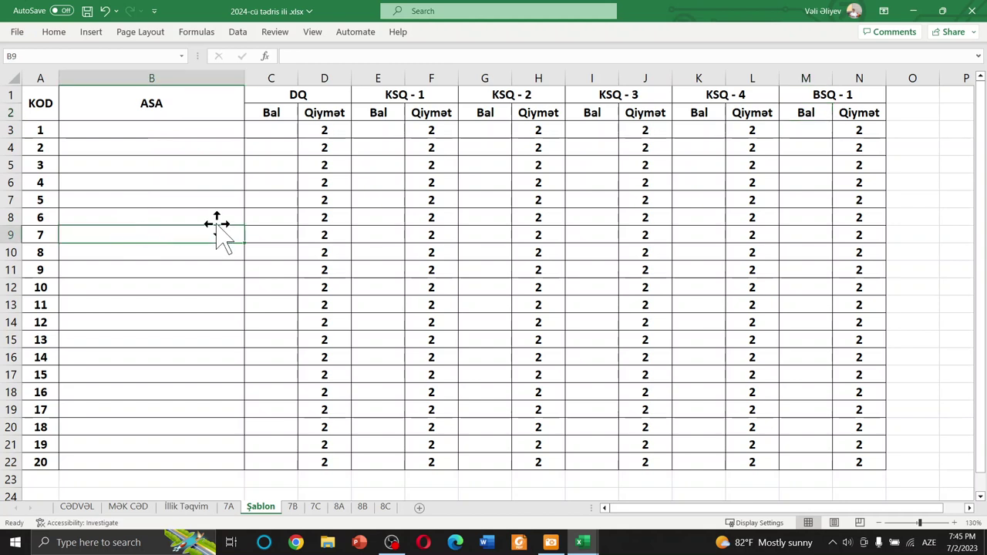
left_click(271, 236)
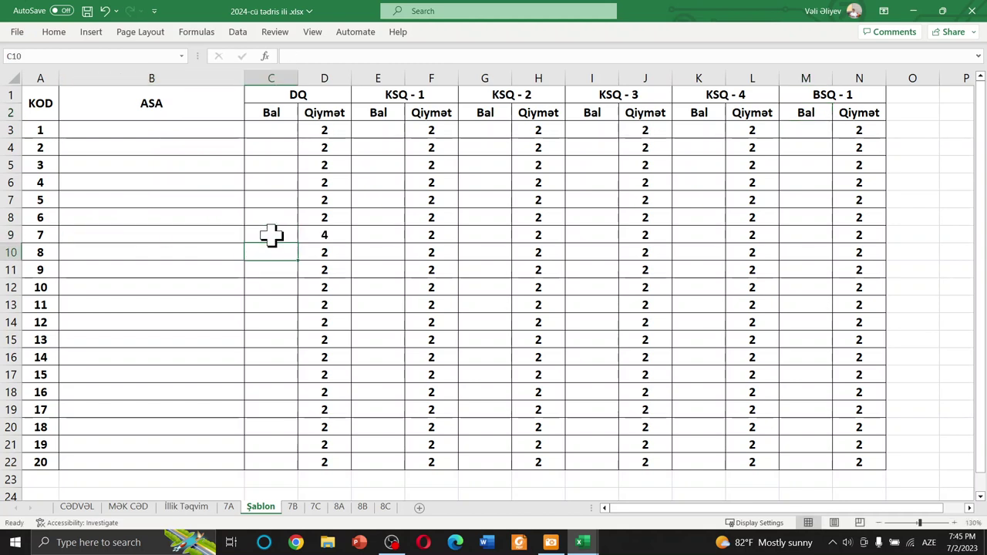
type("65")
left_click(392, 236)
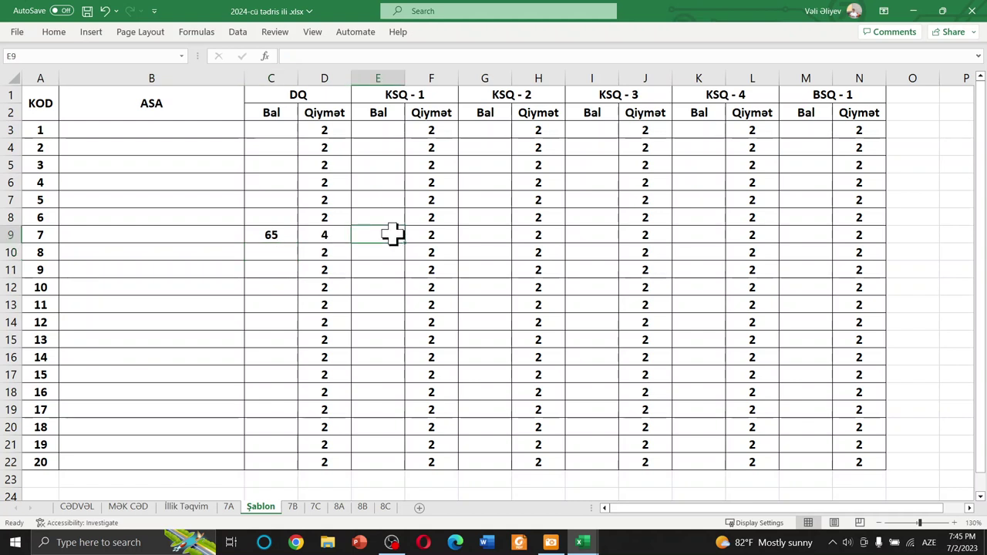
type("85")
key("Return")
left_click(465, 231)
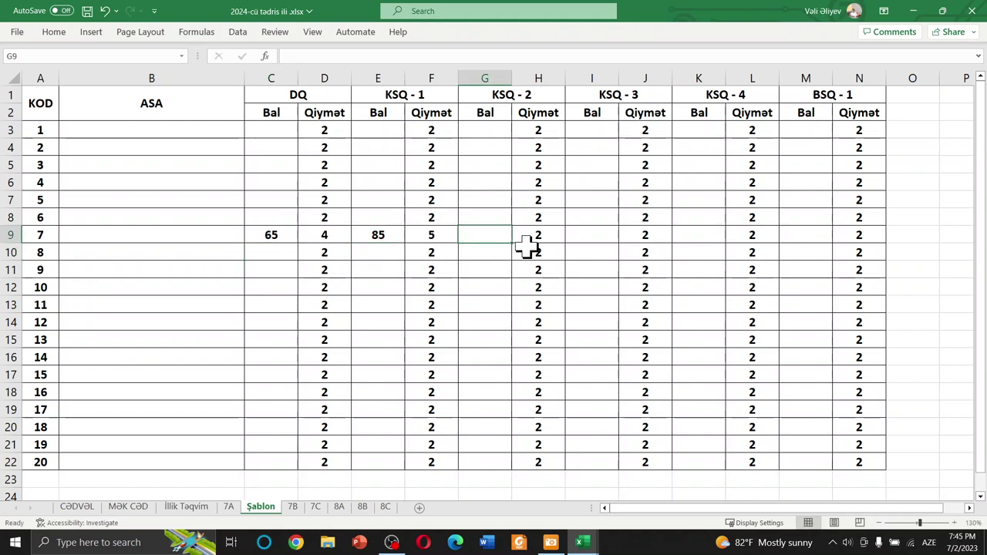
type("700")
key("Return")
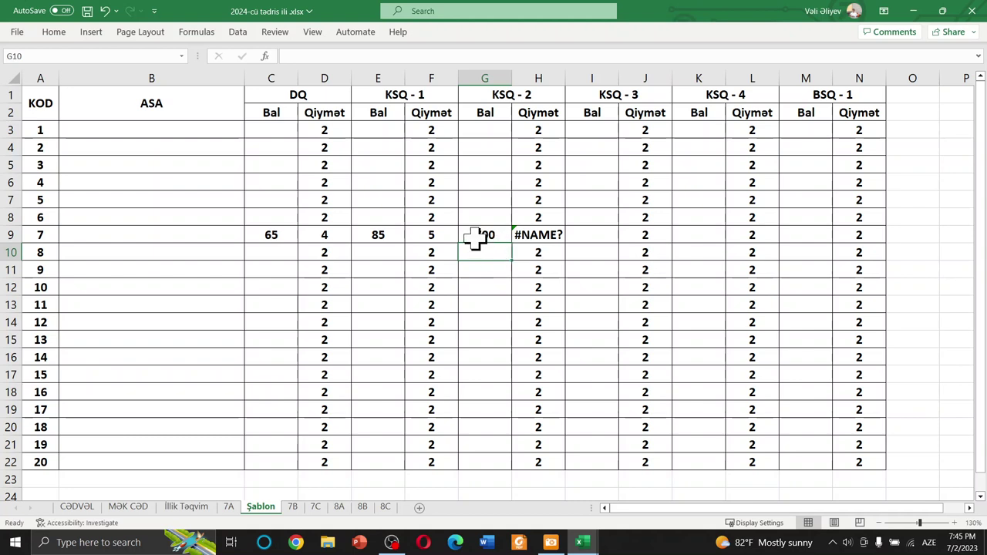
left_click(475, 238)
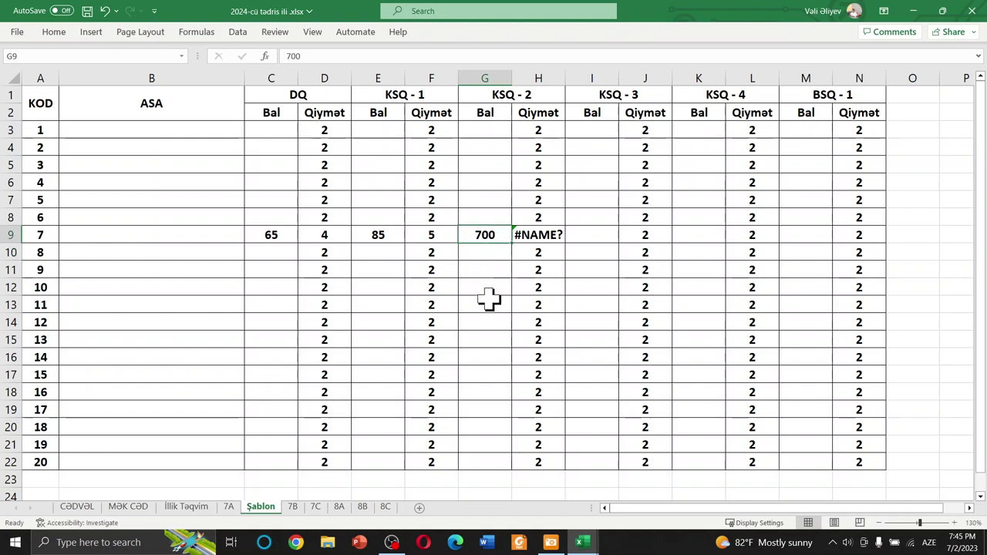
type("100")
key("Return")
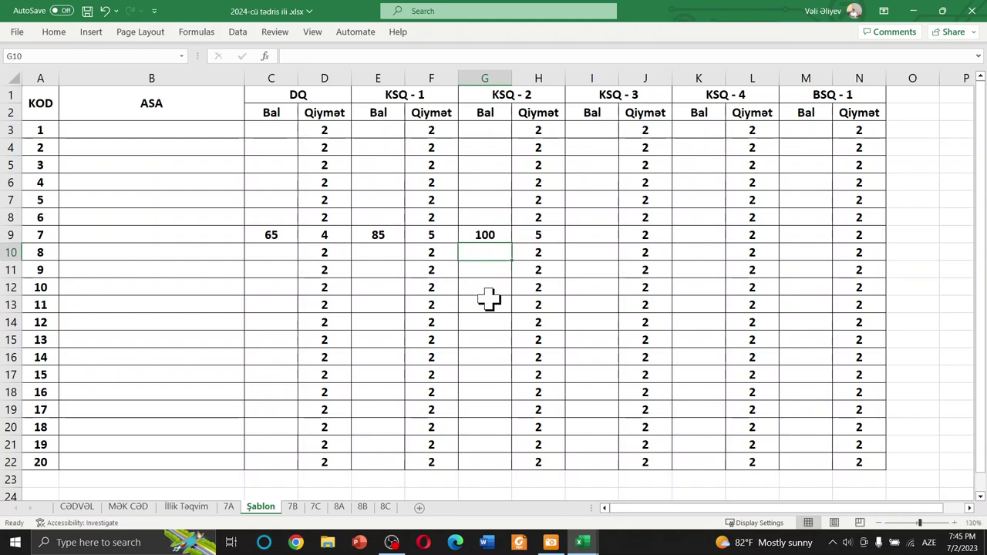
left_click(599, 236)
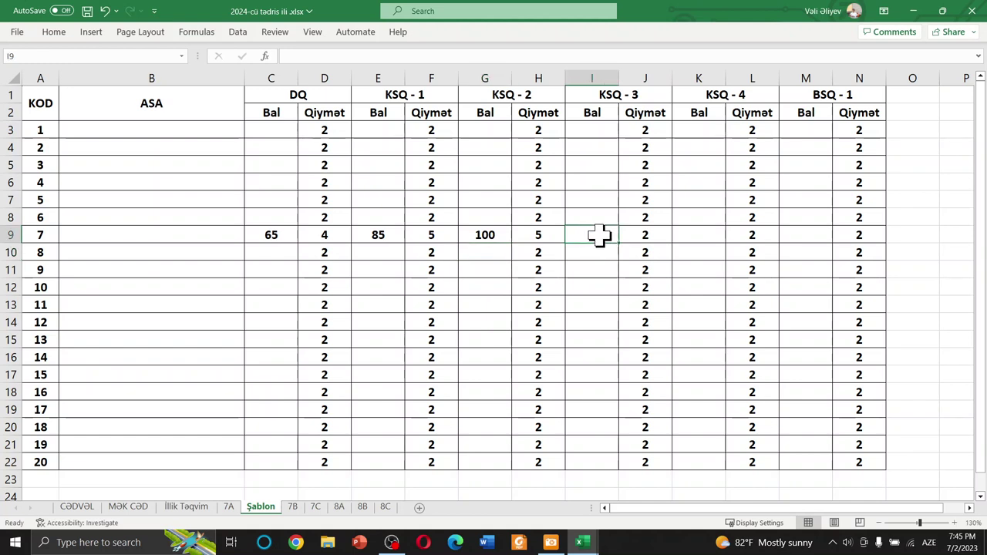
type("50")
key("Return")
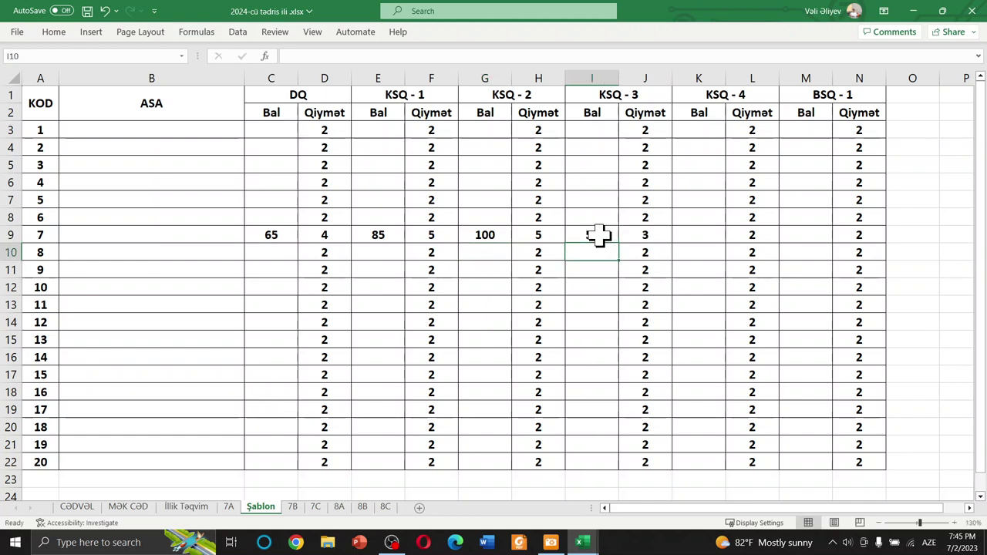
type("56")
left_click(708, 234)
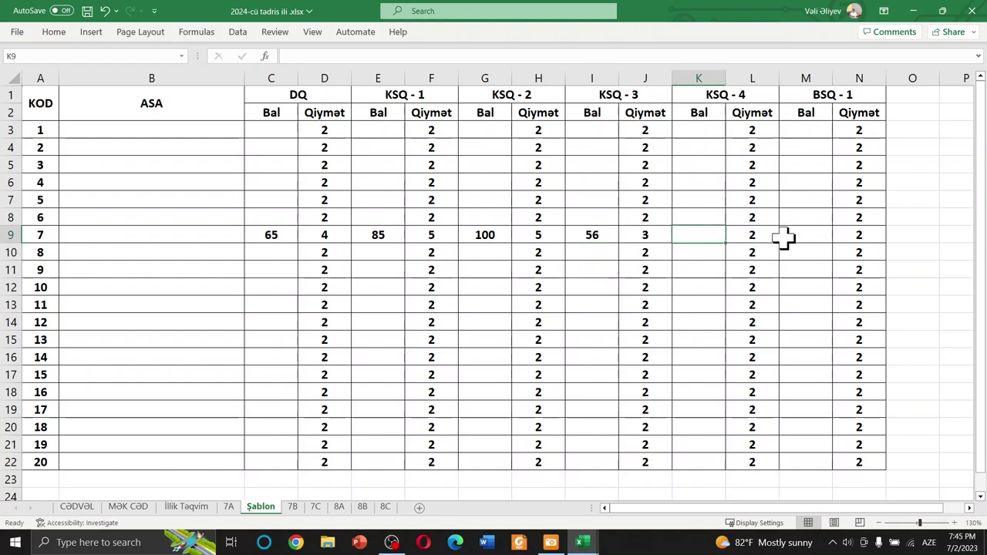
type("5")
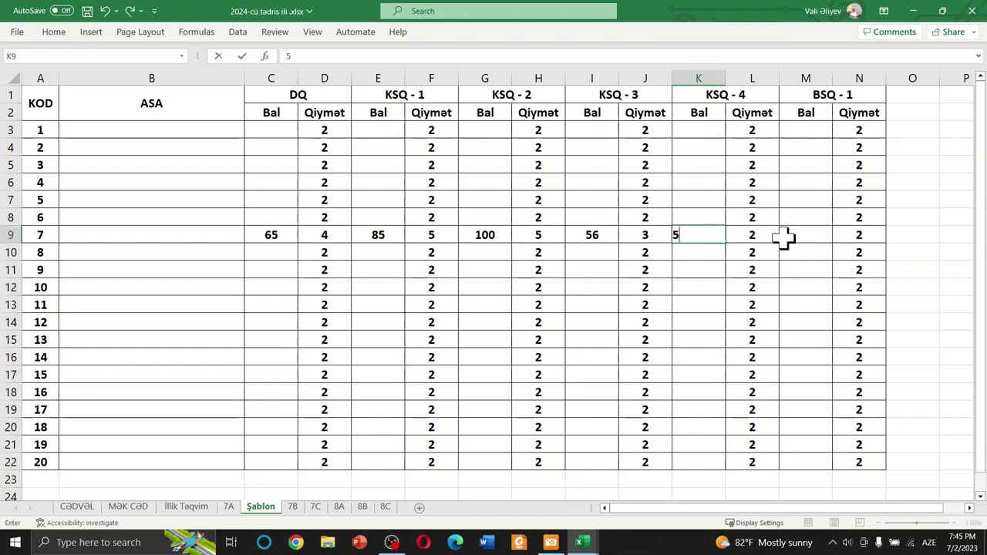
type("5")
key("Return")
left_click(804, 238)
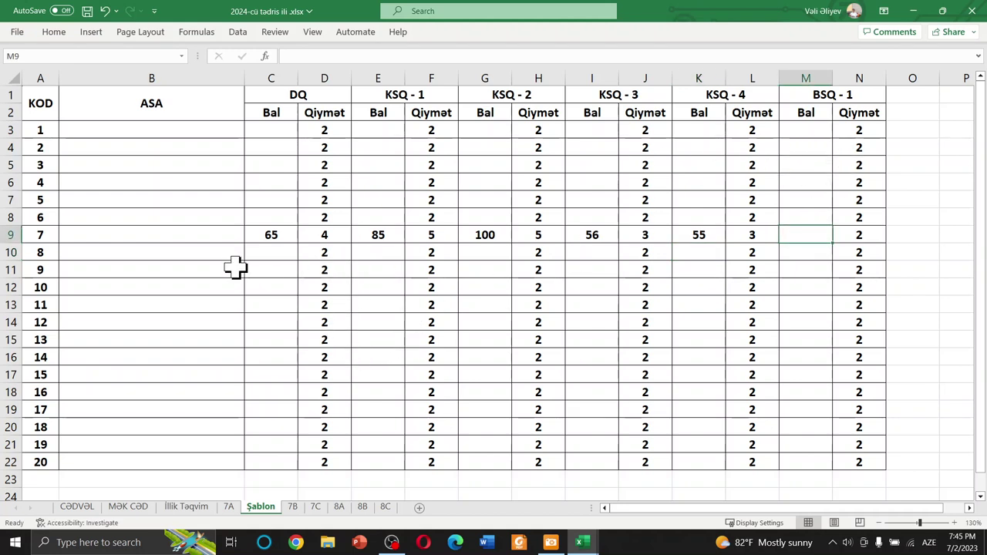
left_click(282, 217)
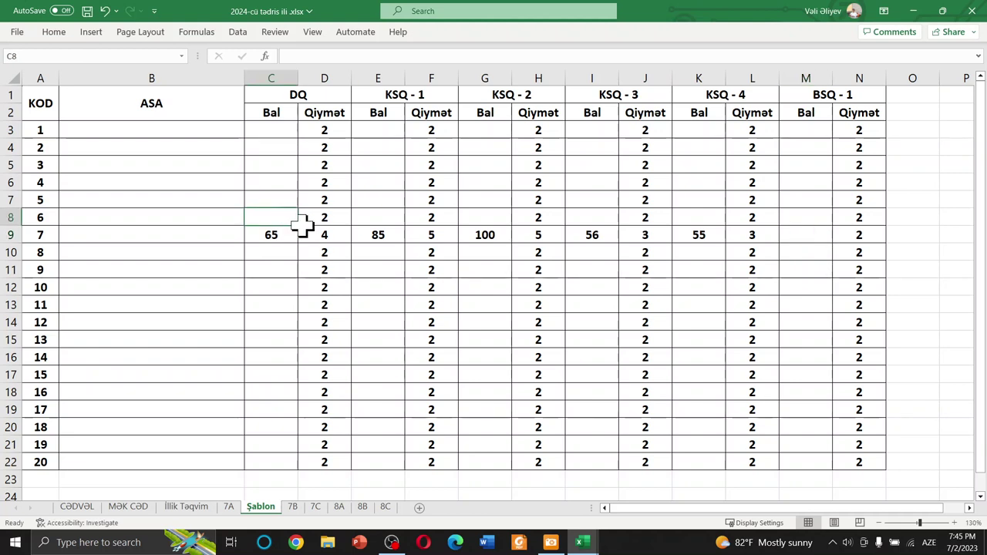
left_click_drag(298, 225, 299, 285)
left_click(383, 217)
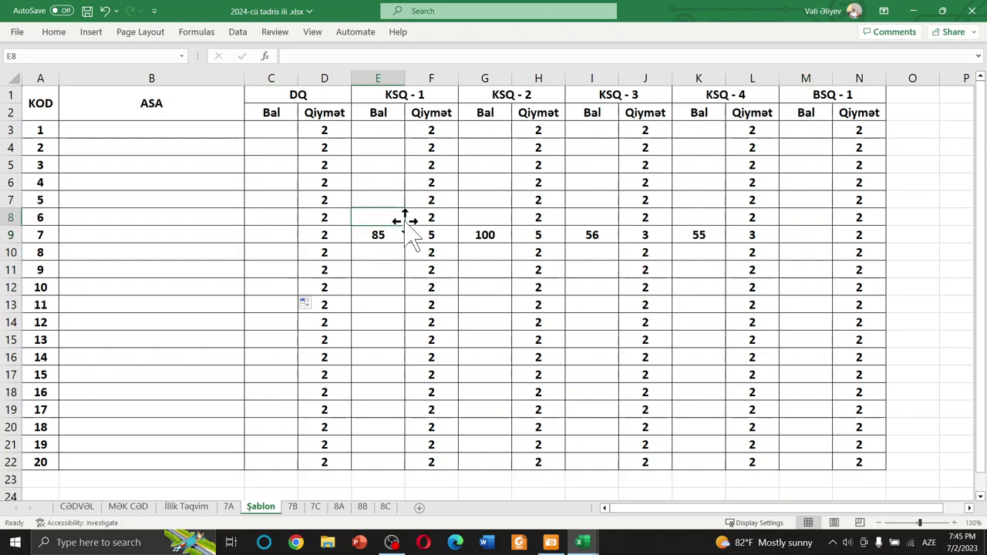
left_click_drag(404, 226, 434, 272)
left_click(503, 220)
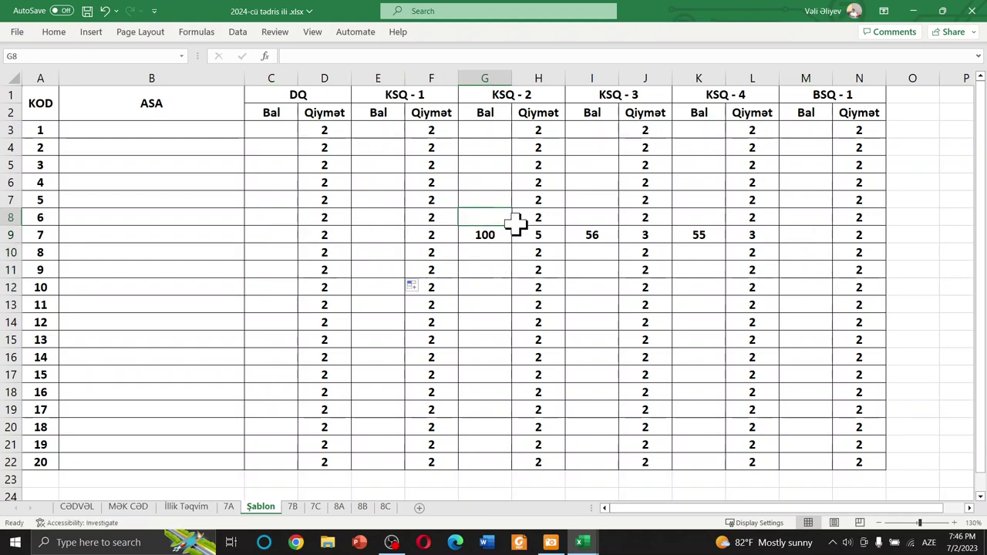
left_click_drag(514, 226, 514, 289)
left_click(615, 218)
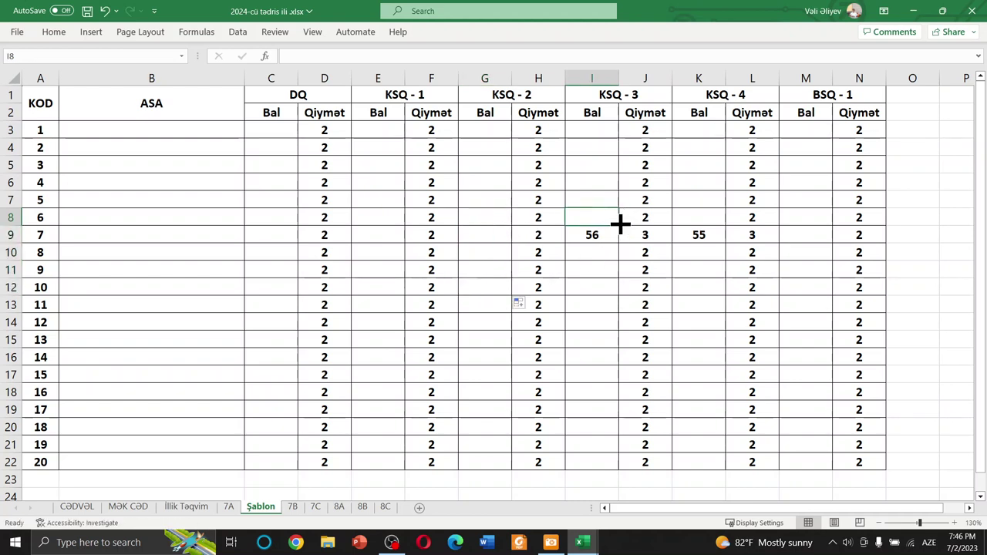
left_click_drag(620, 225, 617, 270)
left_click(713, 219)
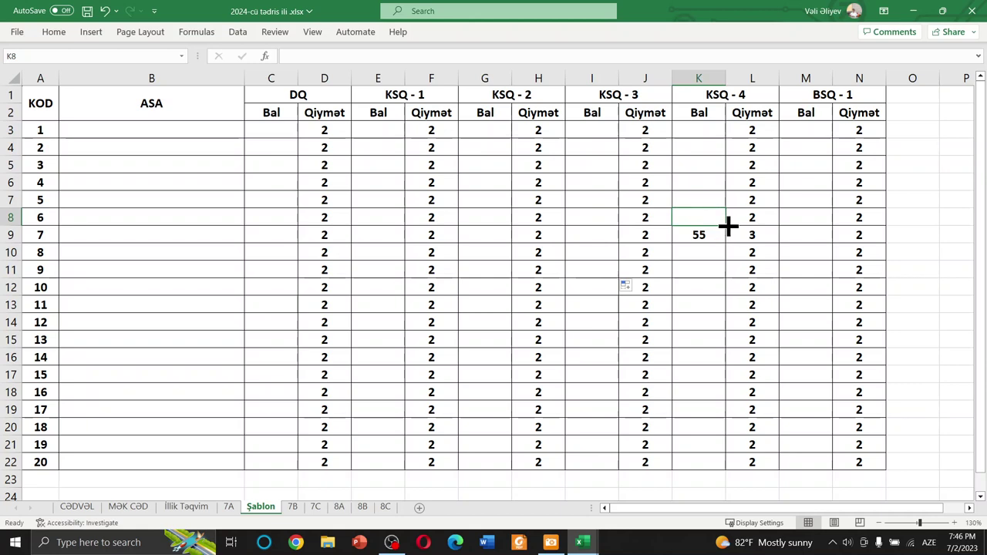
left_click_drag(729, 225, 718, 286)
left_click(801, 221)
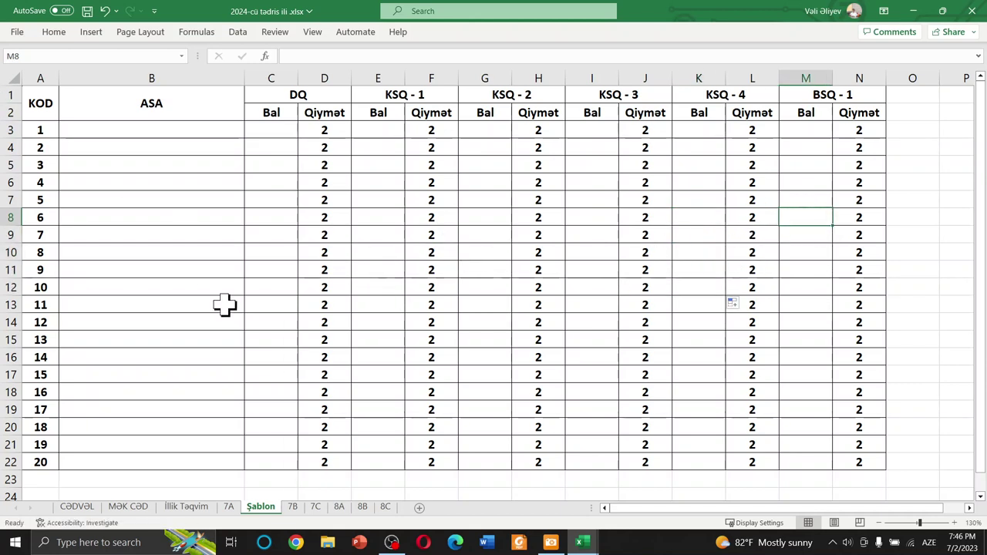
Apply Thick Outside Borders around the grade table range A1:N22
scroll(224, 304, "down", 1, "ctrl")
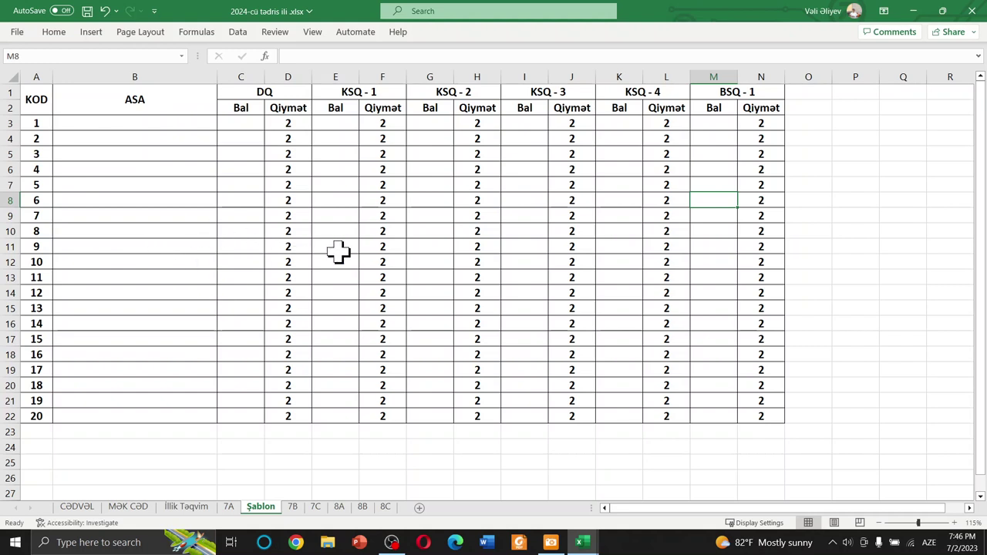
mouse_move(36, 98)
left_mouse_down()
mouse_move(748, 388)
mouse_move(750, 413)
left_mouse_up()
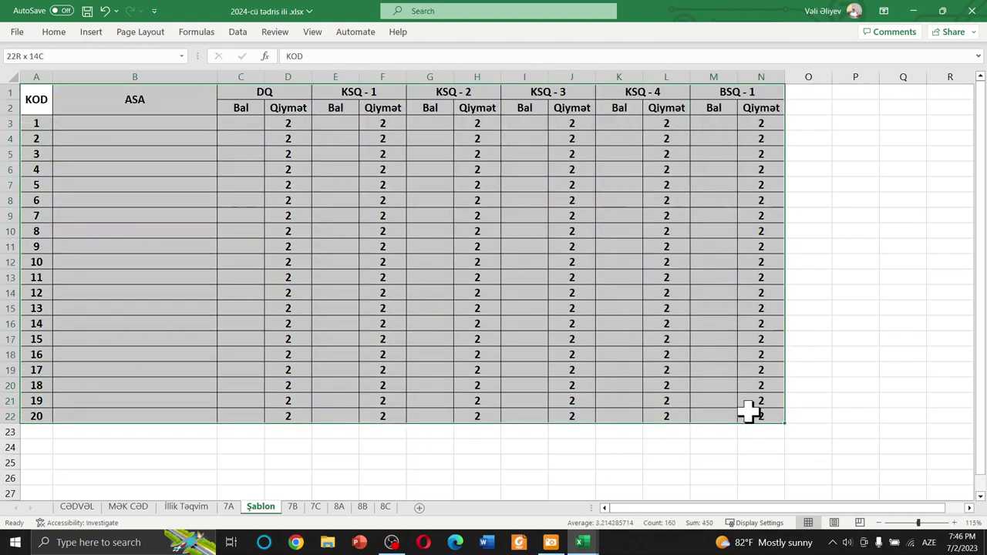
left_click(47, 33)
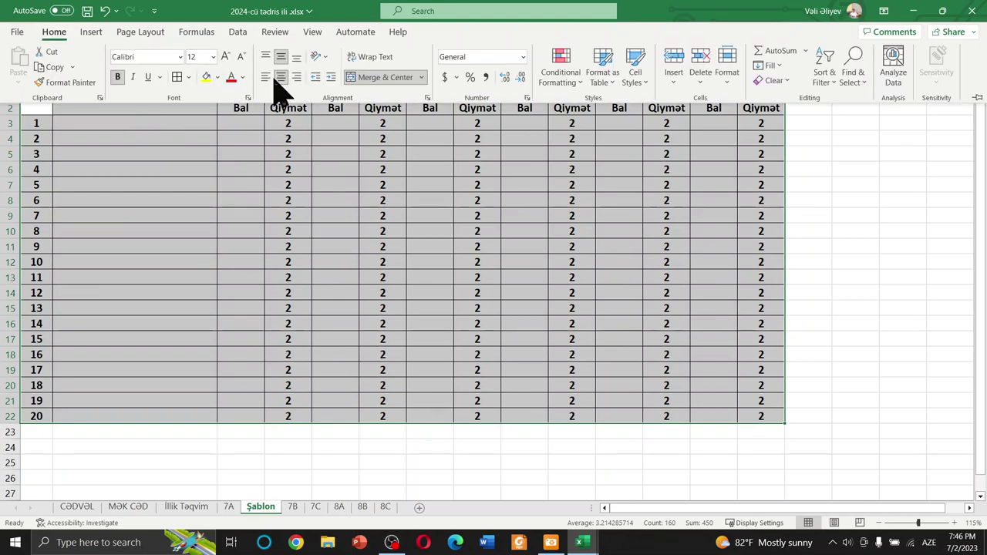
left_click(190, 77)
left_click(224, 248)
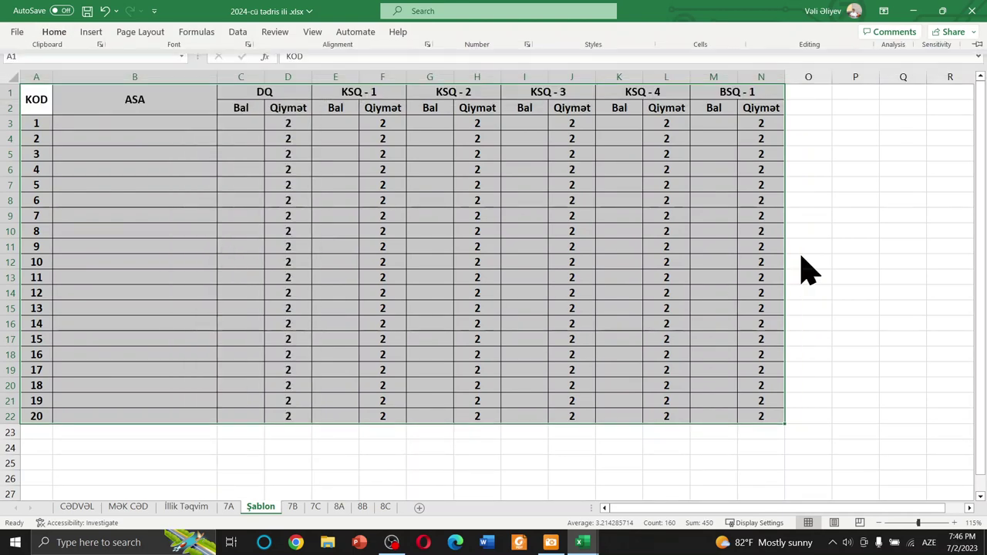
left_click(867, 232)
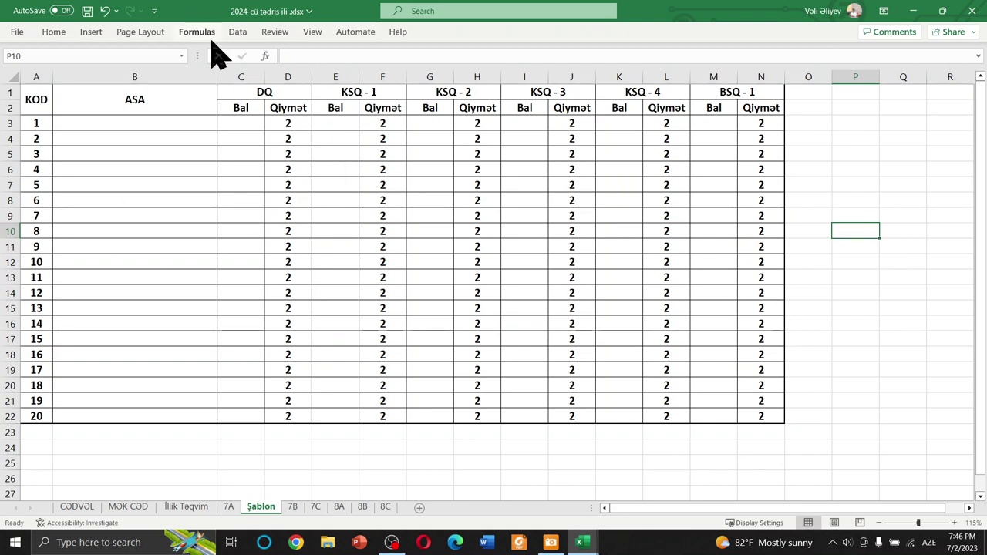
Fill the DQ Qiymət cells D3:D22 with light grey
left_click(285, 71)
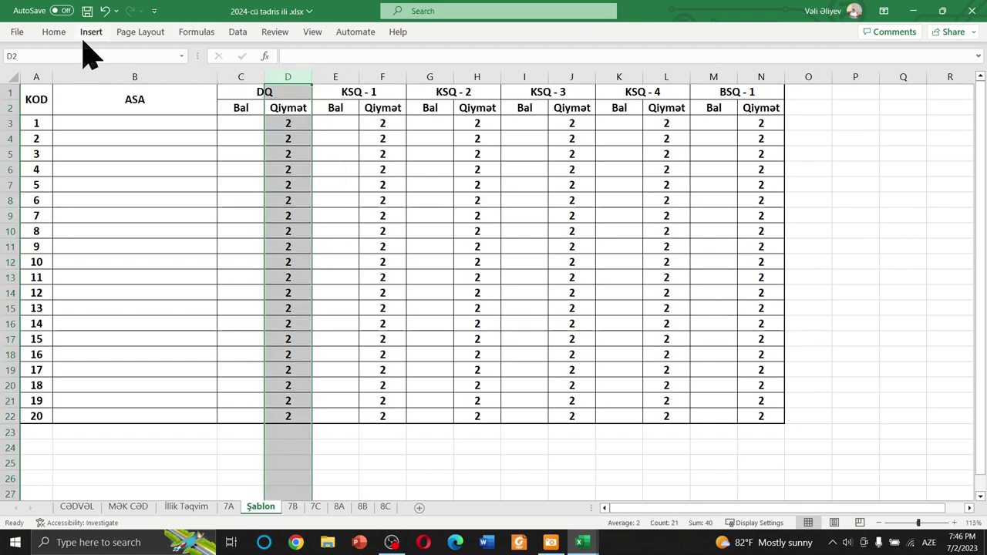
left_click(299, 155)
left_click_drag(282, 124, 270, 417)
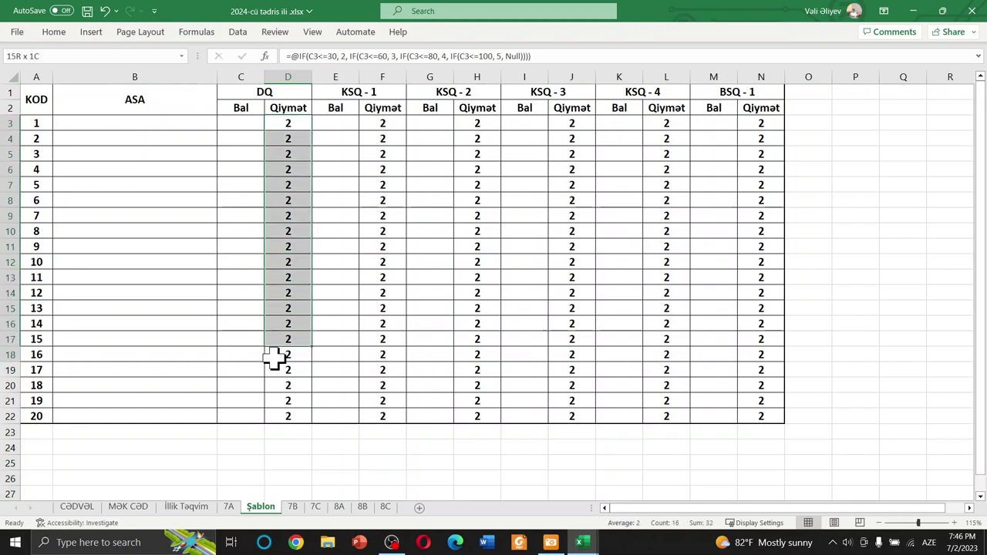
left_click(53, 33)
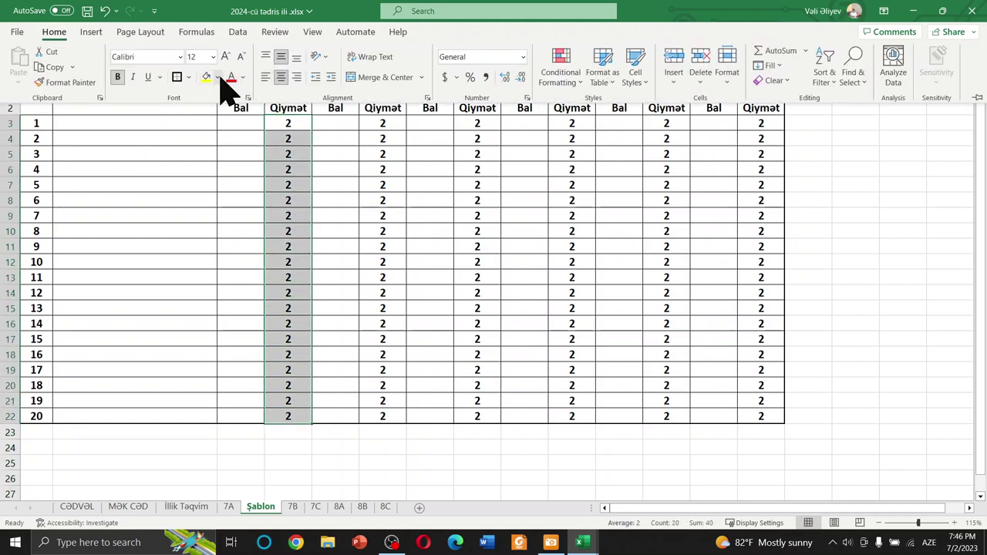
left_click(218, 77)
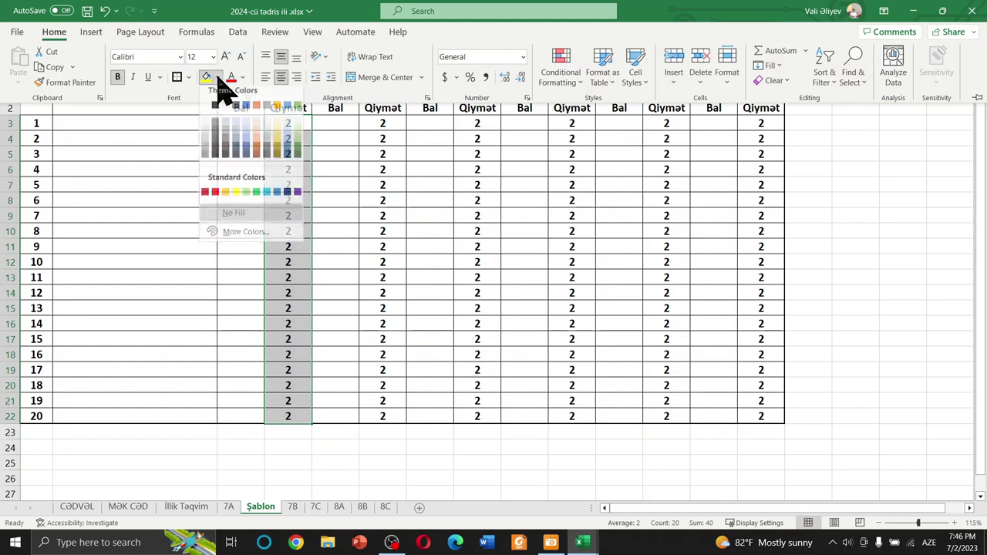
left_click(236, 138)
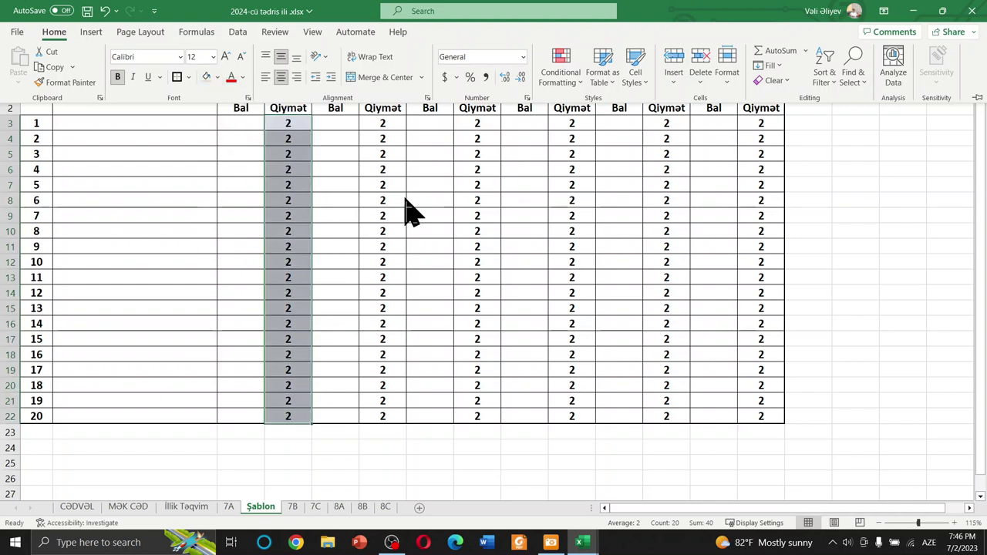
left_click(425, 172)
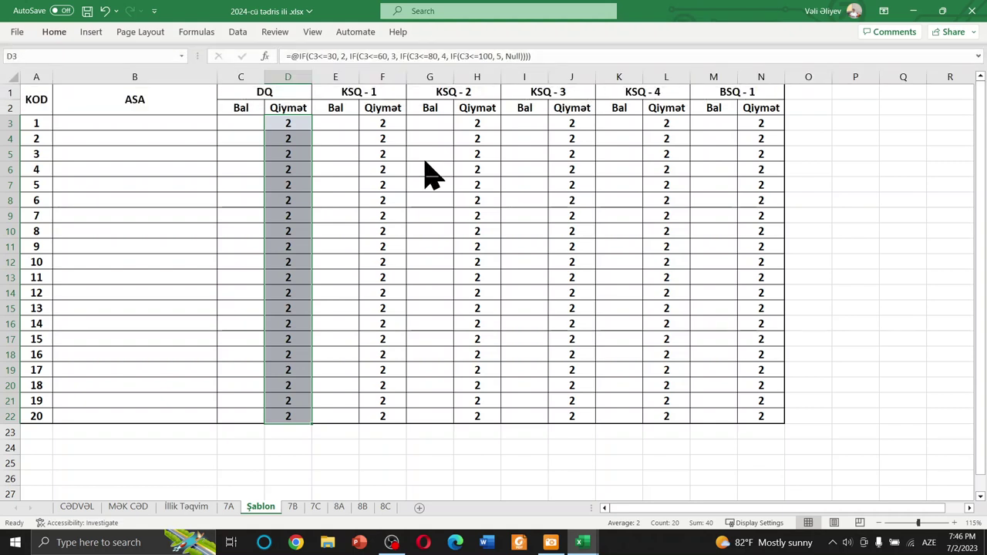
left_click(432, 180)
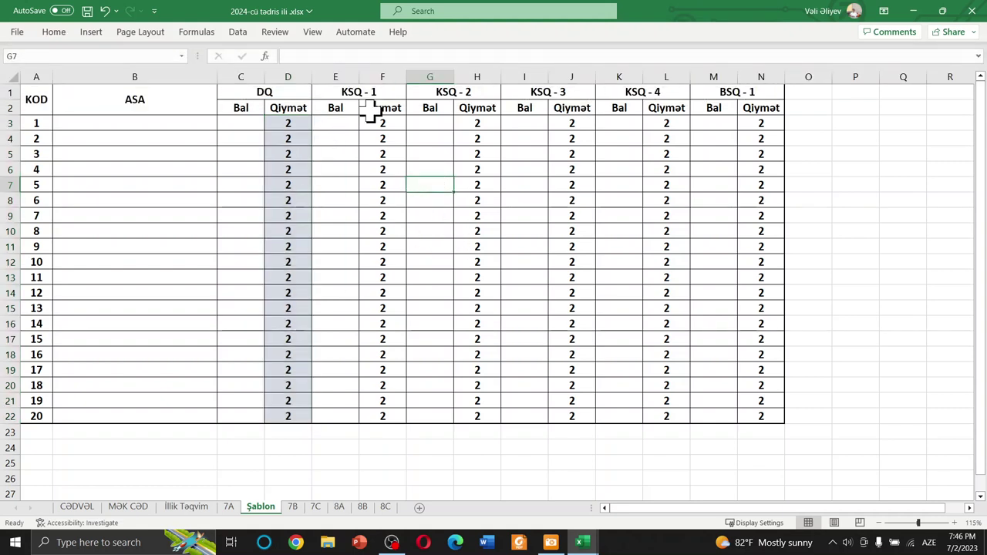
Apply the same grey fill to the KSQ - 1 Qiymət cells F3:F22
left_click_drag(381, 127, 371, 416)
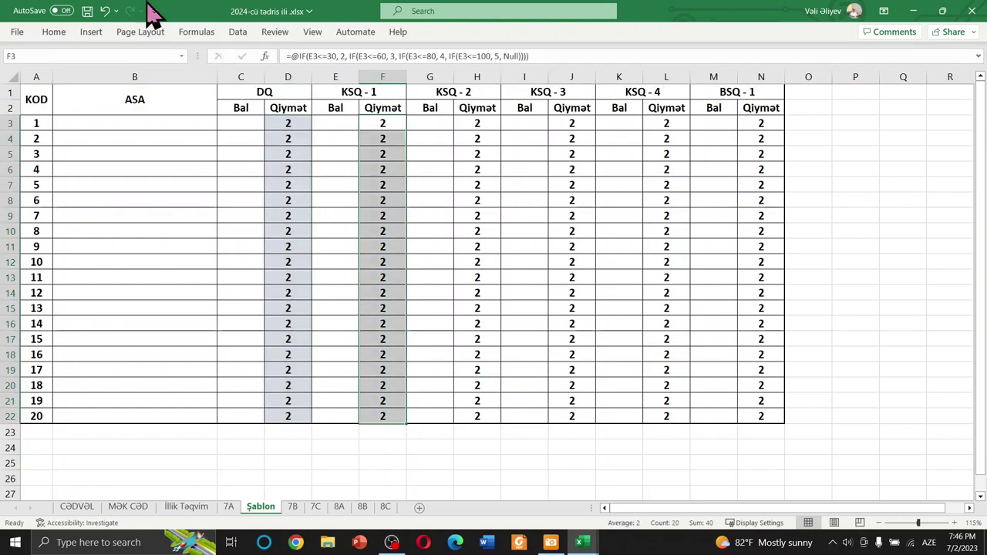
left_click(54, 33)
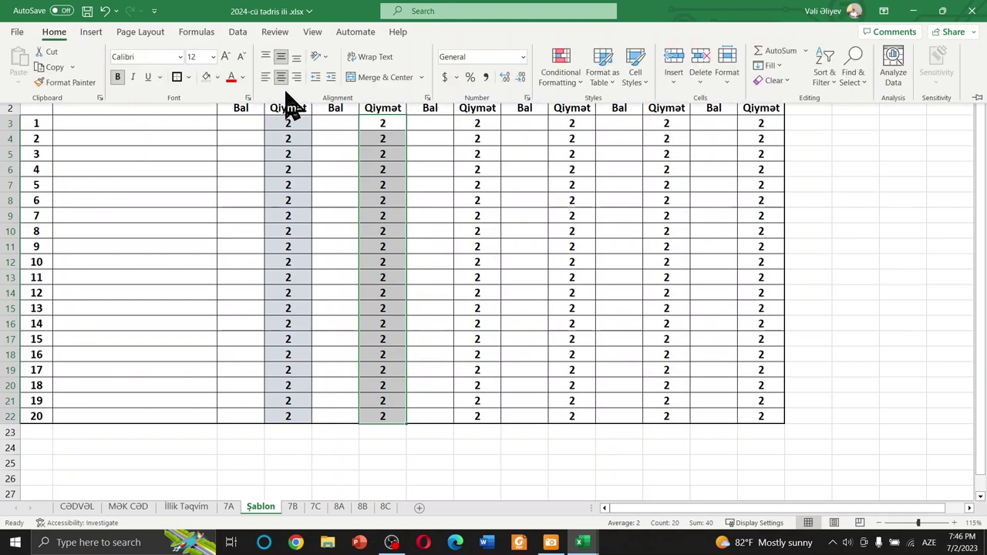
left_click(208, 79)
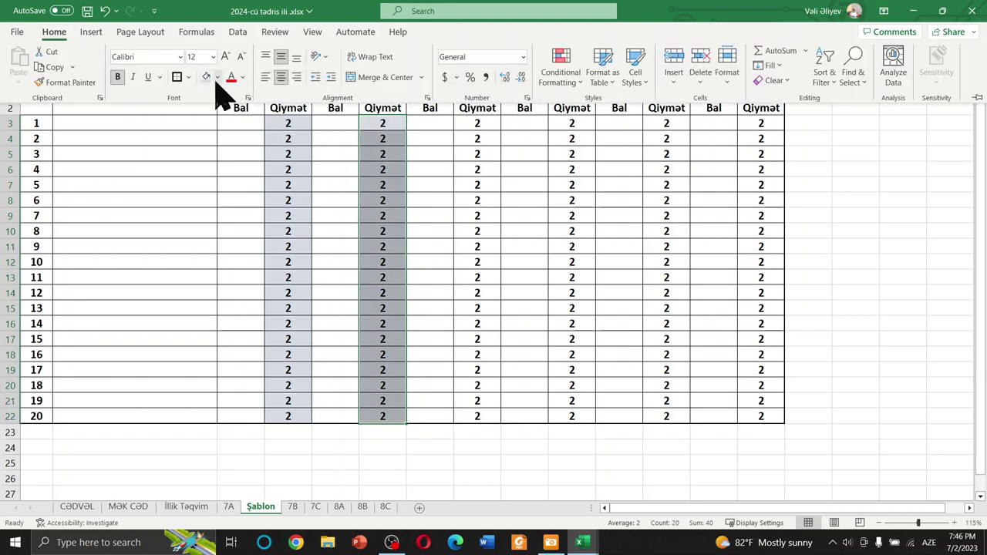
left_click(525, 247)
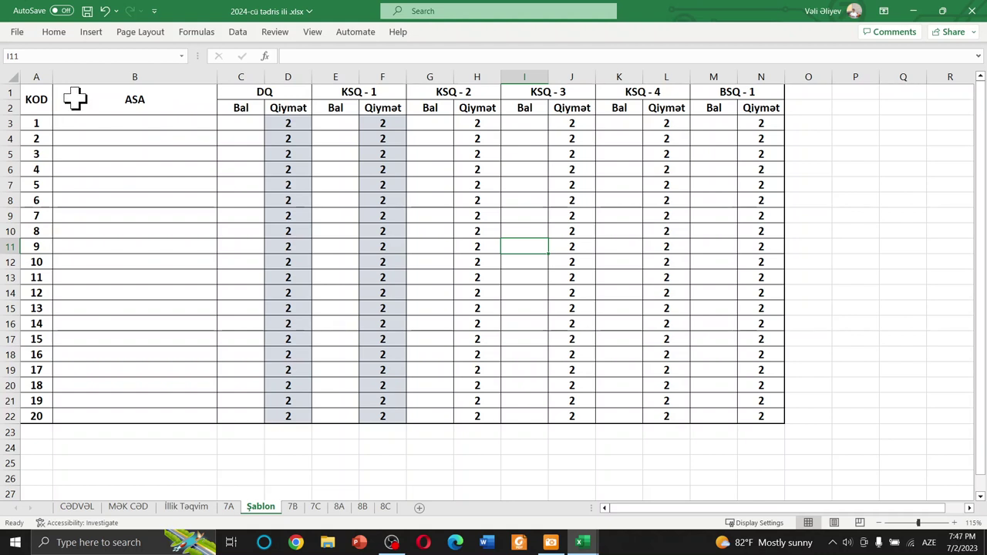
Copy the Şablon table A1:N22 and select cell A23 on the 7B sheet
mouse_move(38, 94)
left_mouse_down()
mouse_move(774, 426)
mouse_move(774, 411)
left_mouse_up()
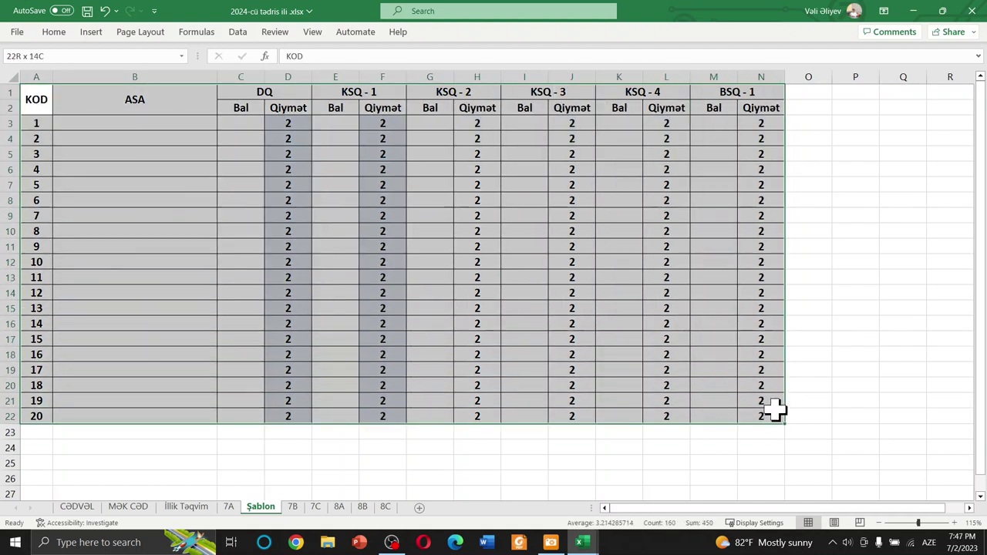
key("ctrl+c")
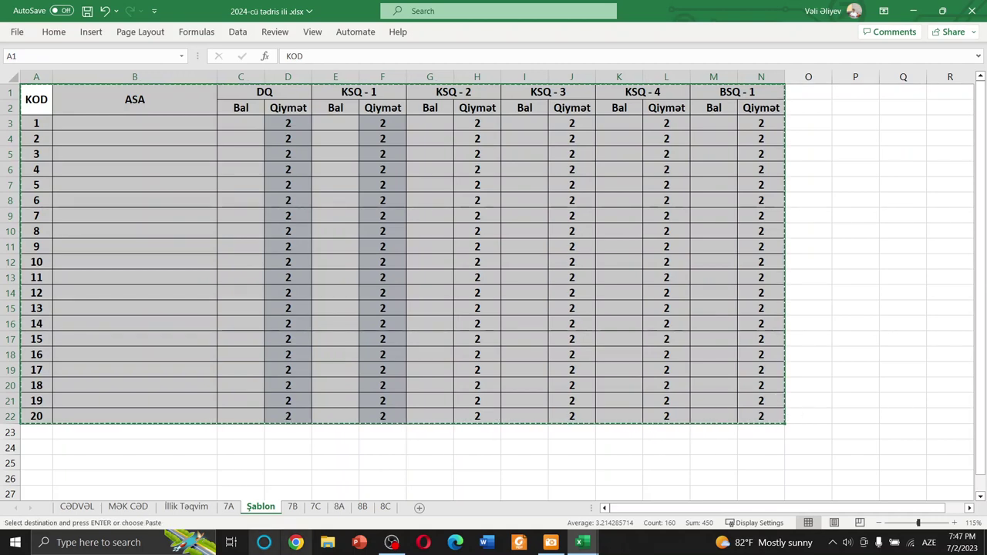
left_click(294, 509)
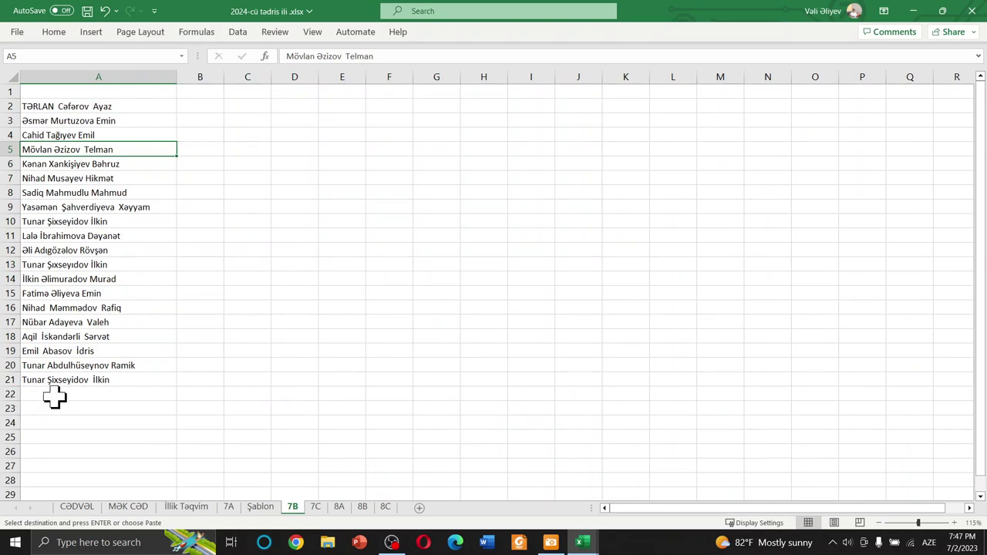
left_click(55, 407)
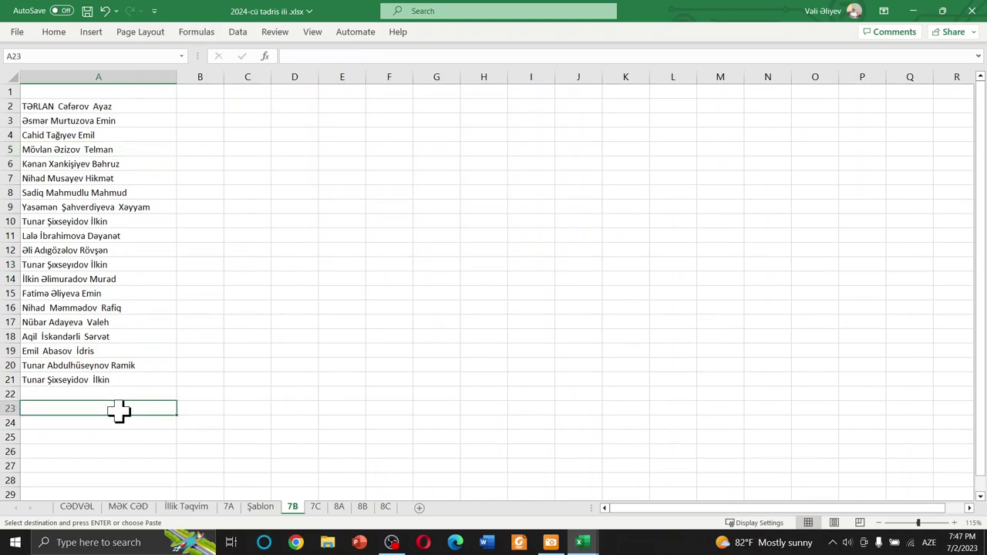
Paste the grade table at A23 on 7B, filling rows 23–44, and check it
key("ctrl+v")
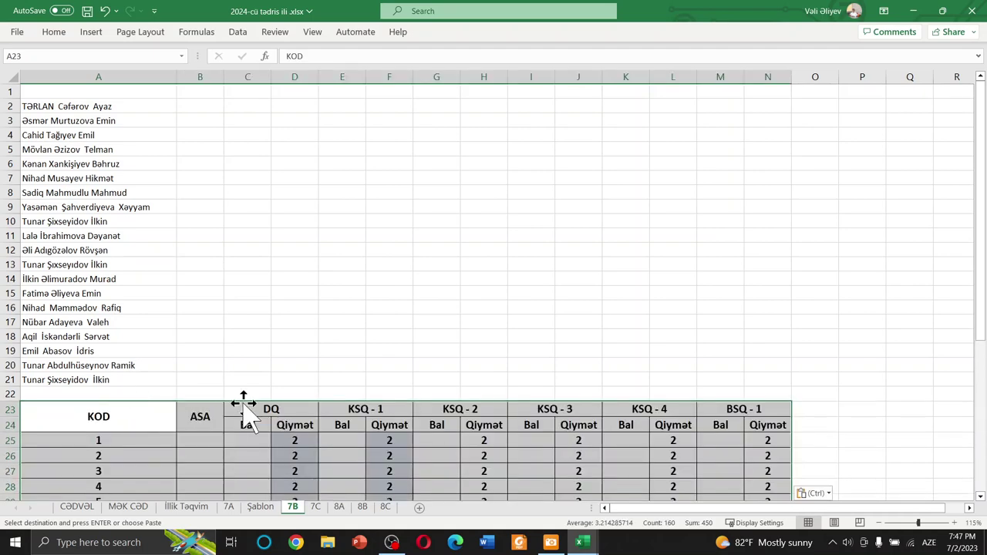
scroll(325, 392, "down", 3)
scroll(379, 386, "down", 3)
scroll(383, 384, "down", 1)
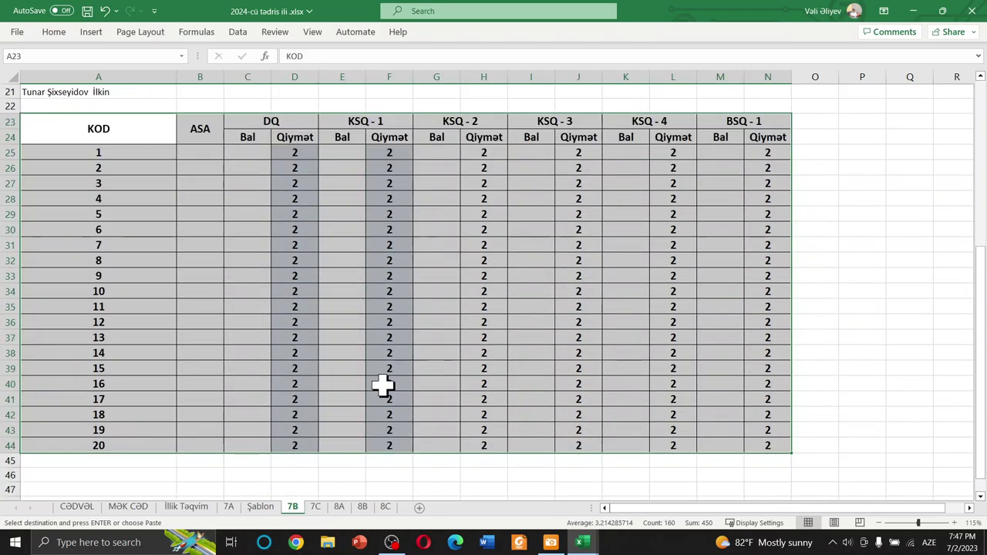
left_click(401, 370)
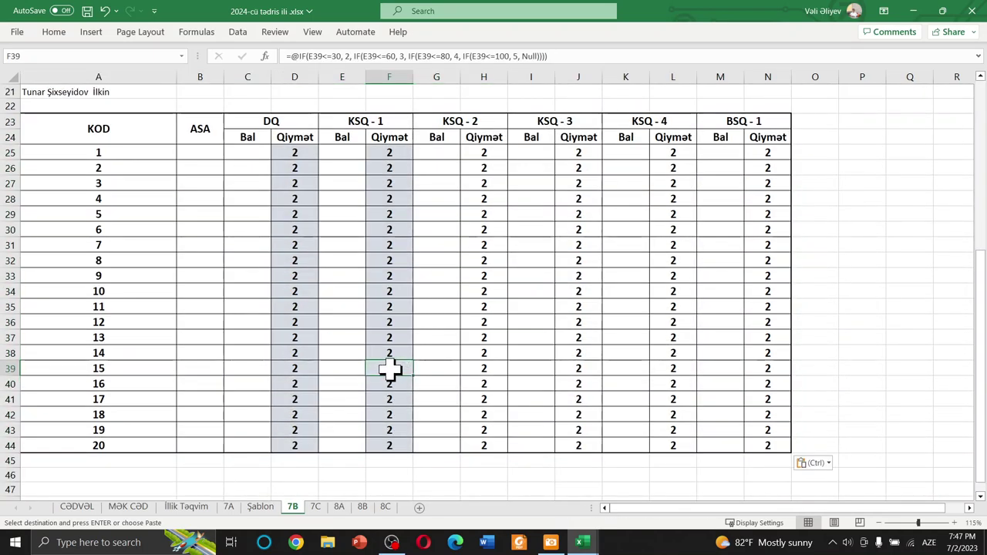
scroll(220, 346, "up", 1)
scroll(214, 347, "up", 1)
scroll(214, 346, "up", 3)
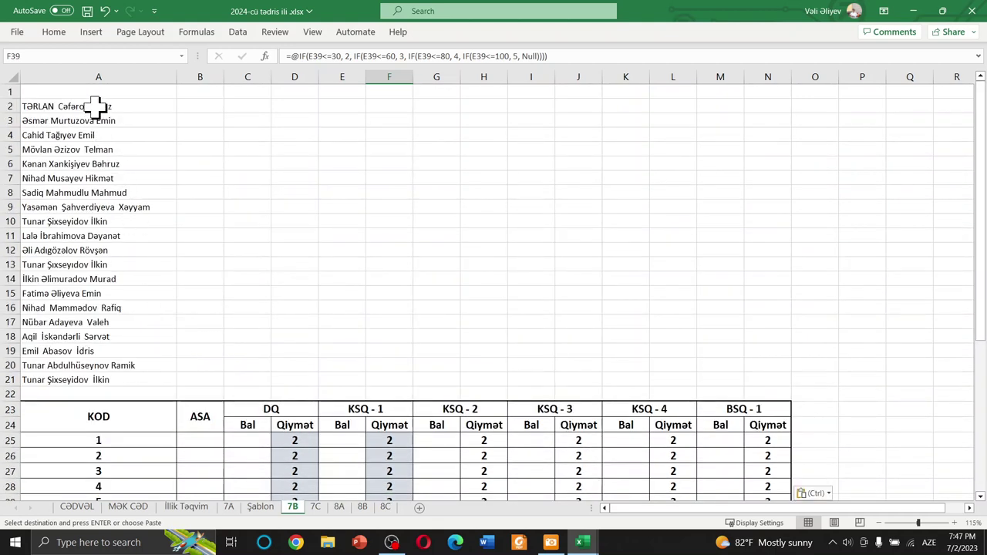
Copy the 20 student names from A2:A21 into the ASA column starting at B25
left_click_drag(94, 106, 67, 379)
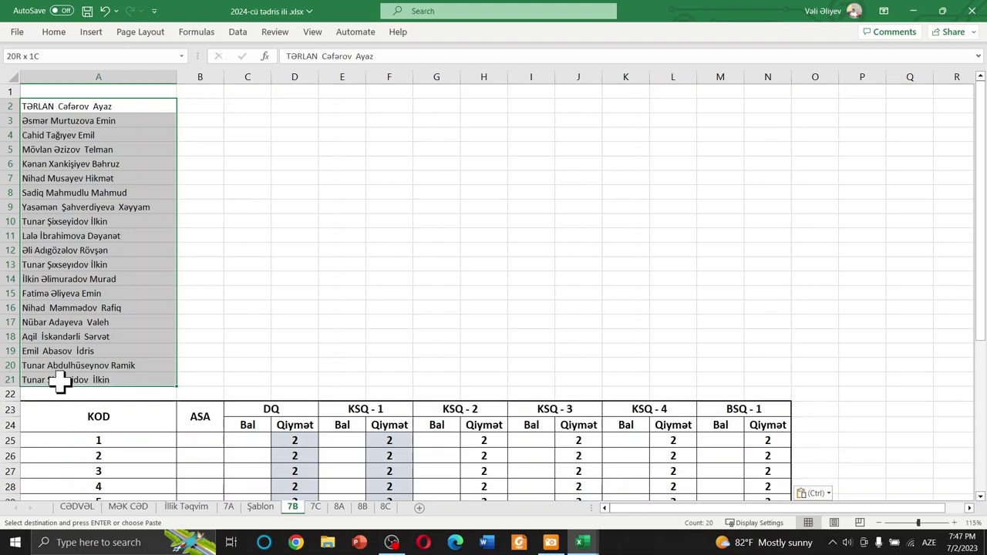
scroll(255, 417, "down", 1)
scroll(243, 378, "down", 3)
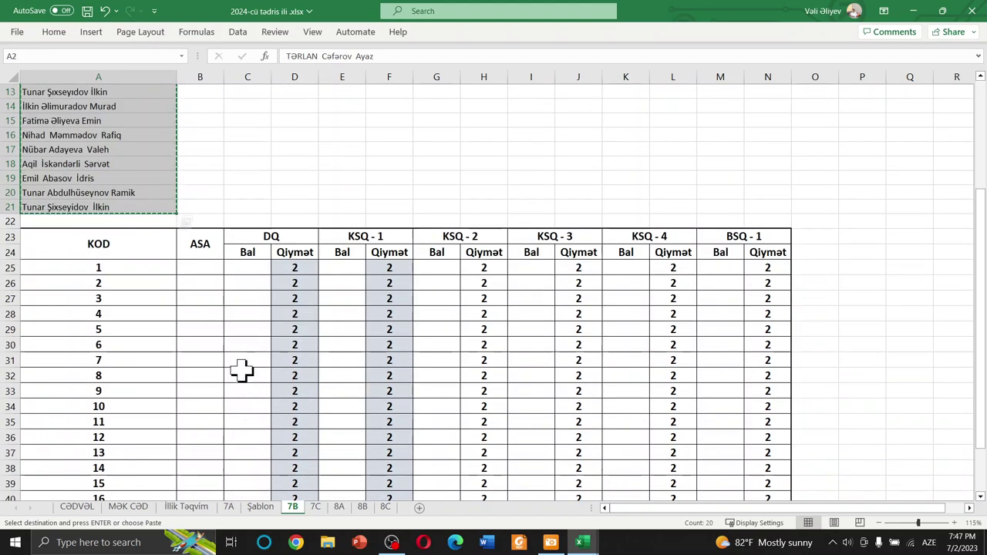
left_click(209, 272)
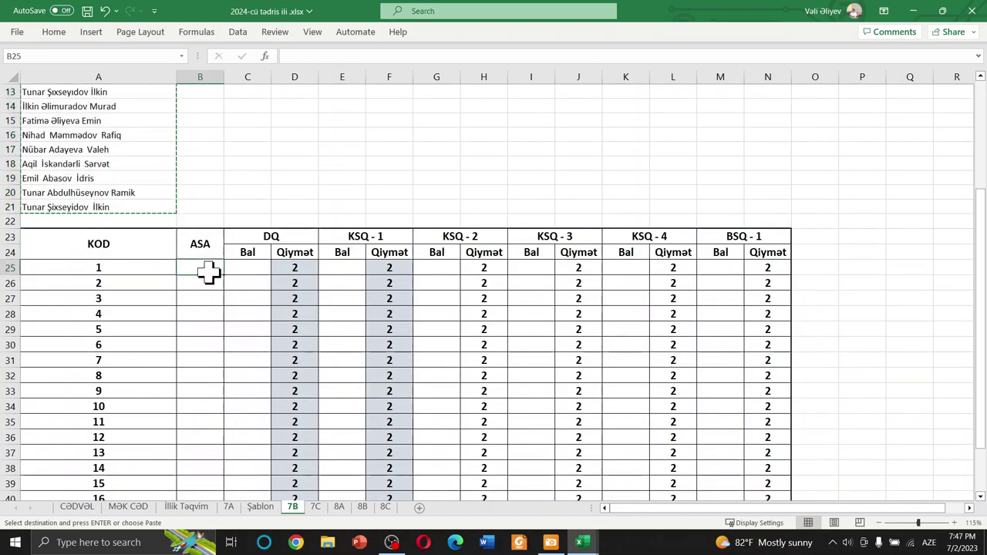
key("ctrl+v")
left_click(293, 188)
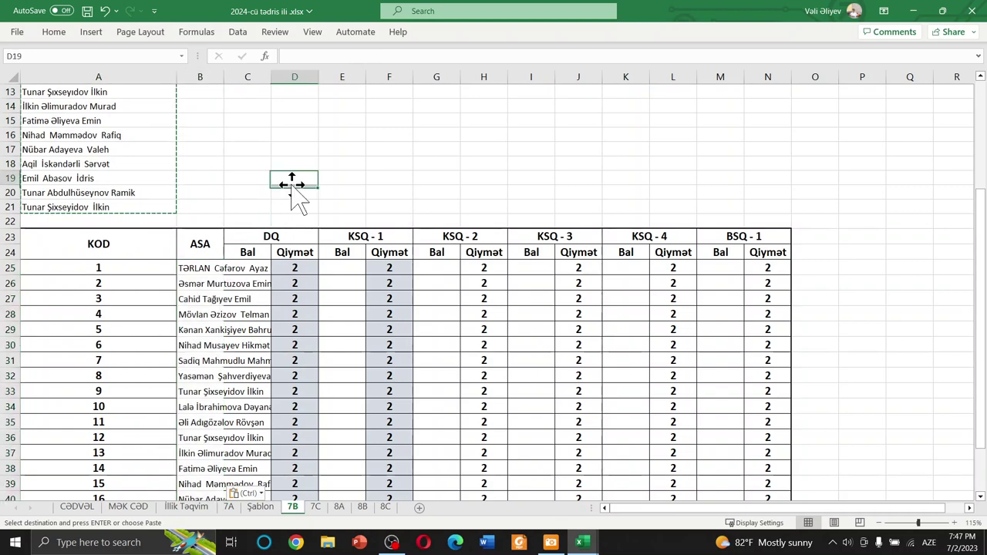
scroll(255, 199, "up", 3)
scroll(132, 205, "up", 1)
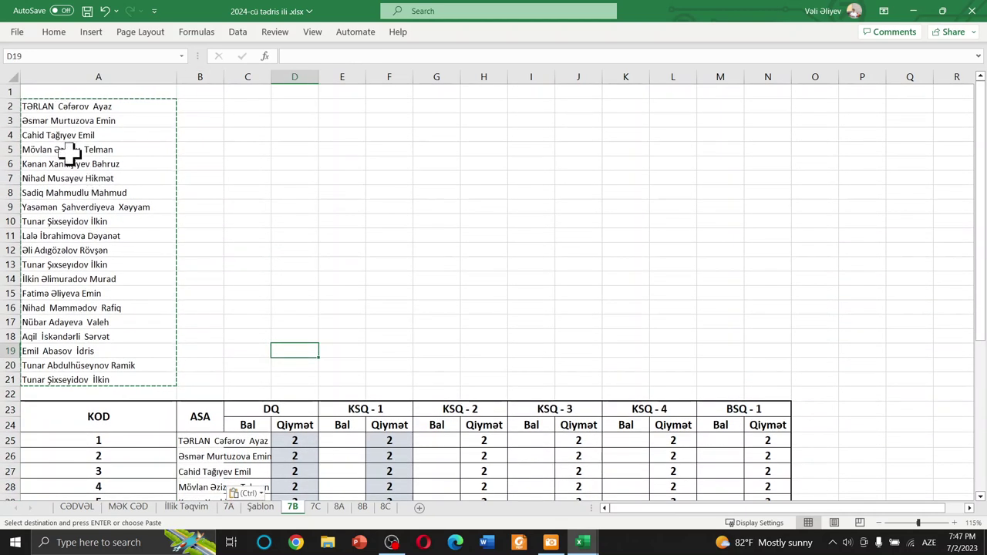
key("Escape")
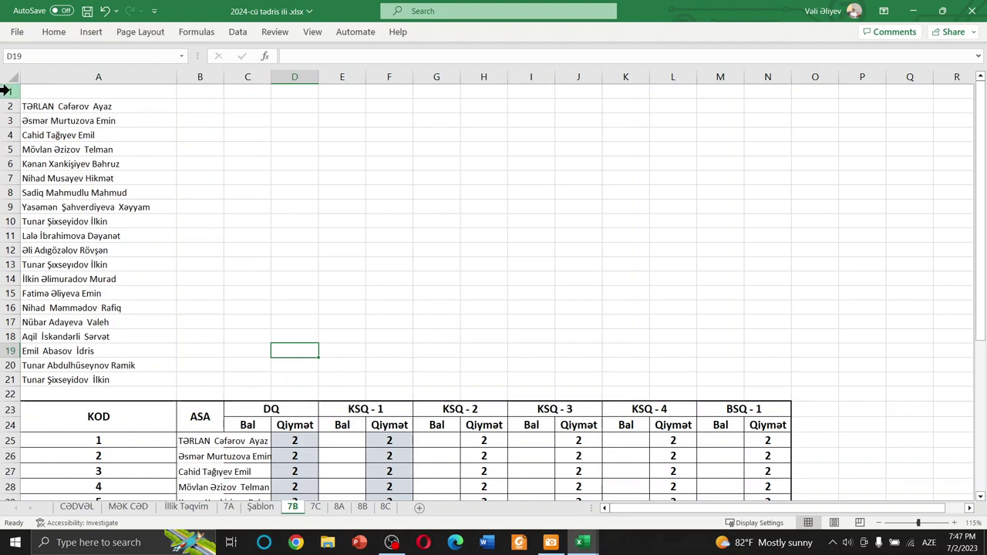
Delete rows 1–22 with the old name list and resize column A to fit the KOD numbers
left_click_drag(5, 91, 6, 394)
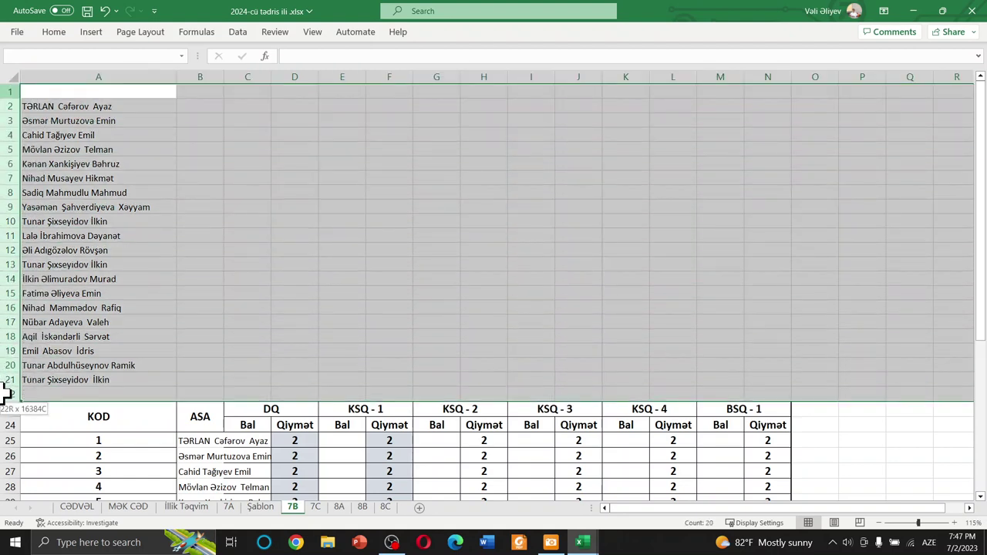
right_click(6, 389)
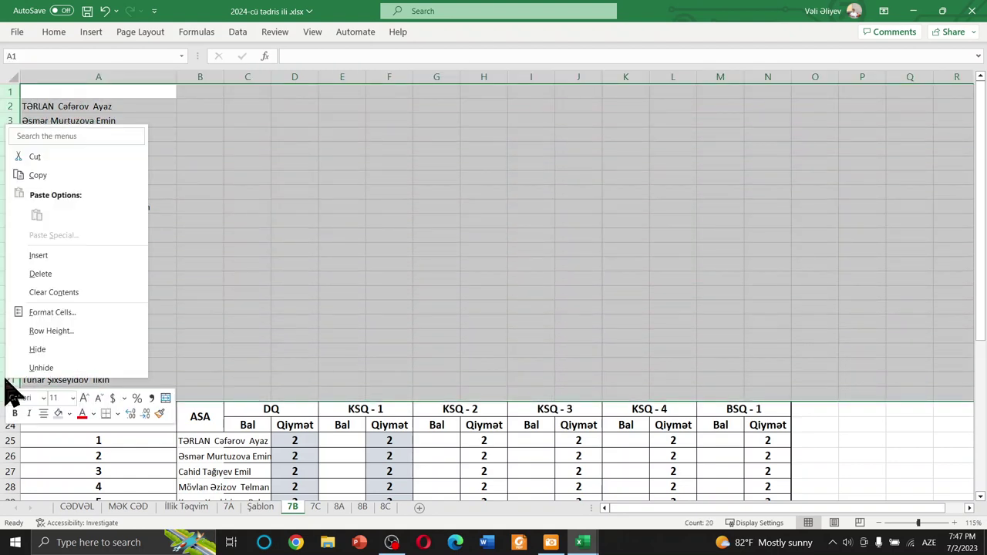
left_click(51, 276)
left_click(198, 200)
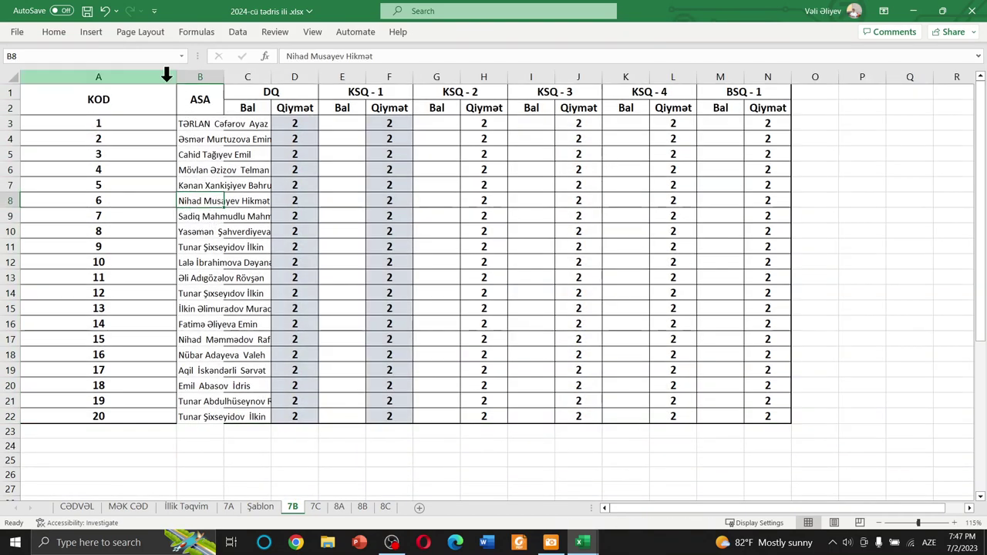
mouse_move(176, 76)
left_mouse_down()
mouse_move(60, 76)
mouse_move(202, 73)
left_mouse_up()
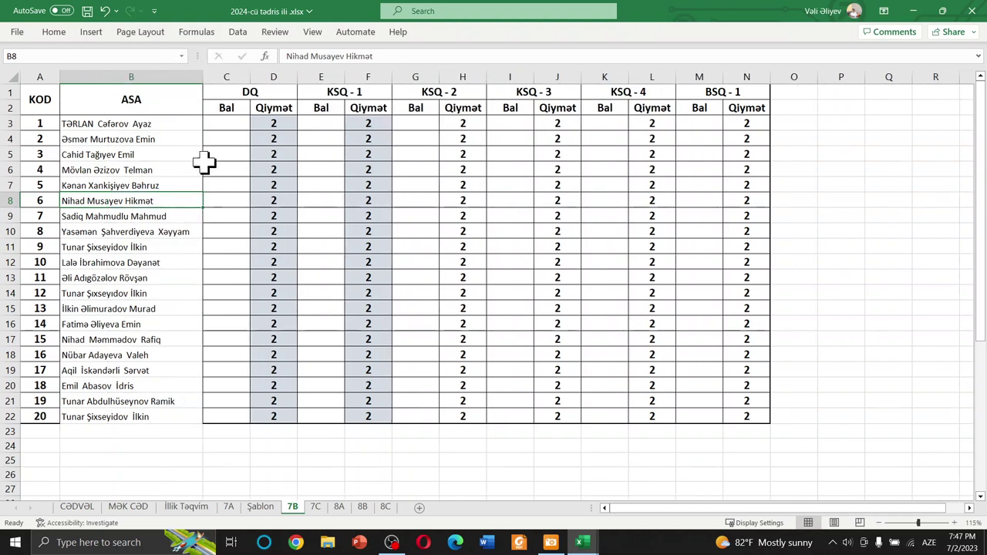
left_click(195, 457)
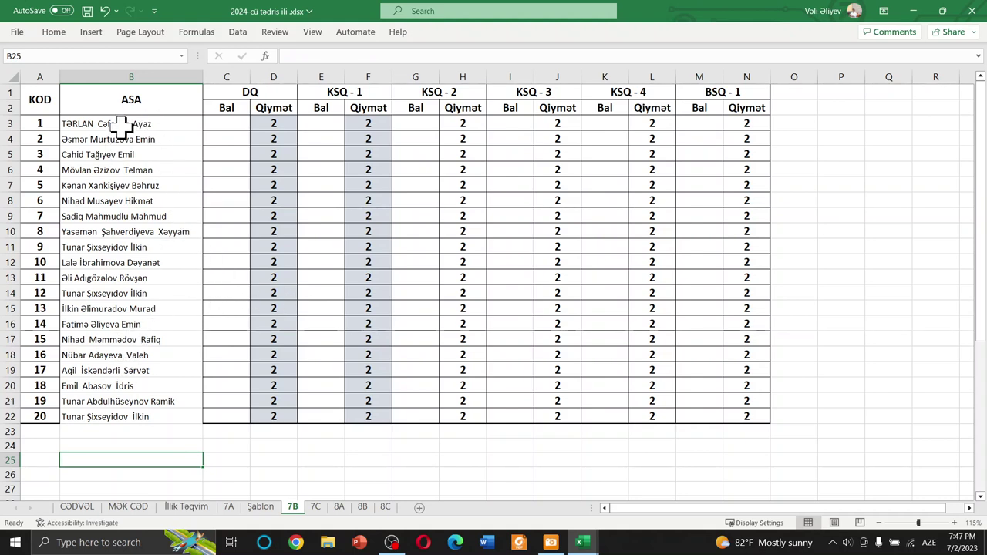
Add cell borders to the student name cells B3:B22
left_click_drag(121, 126, 164, 375)
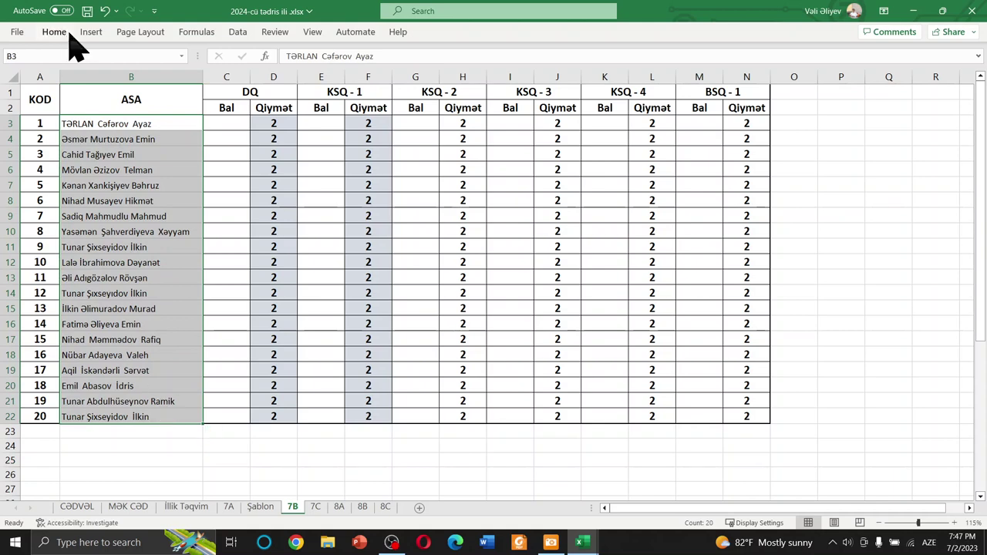
left_click(55, 34)
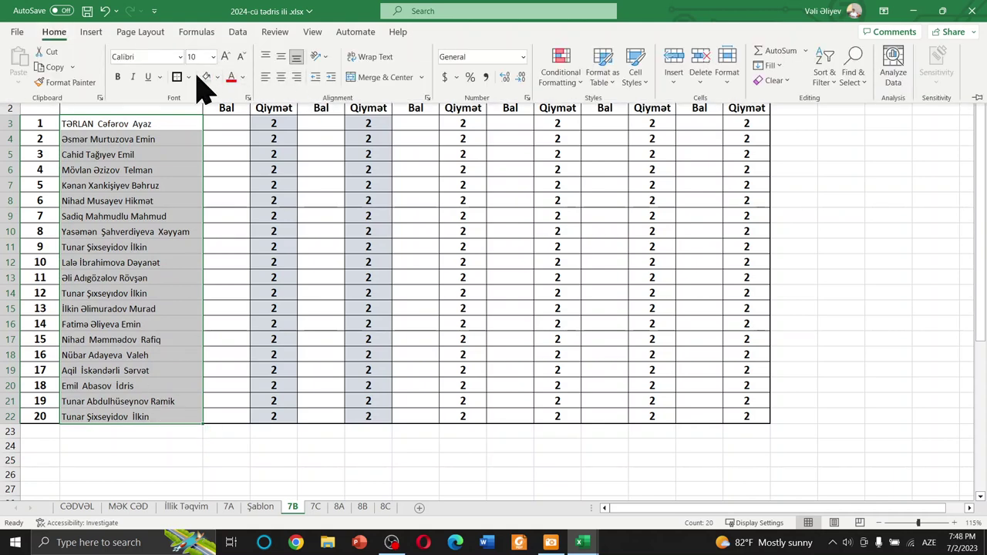
left_click(177, 80)
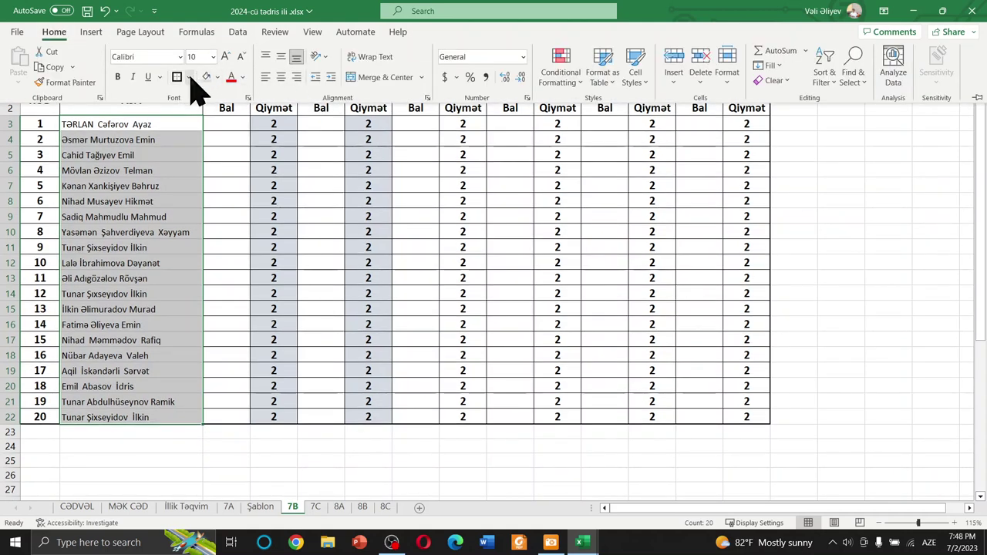
left_click(188, 77)
left_click(204, 230)
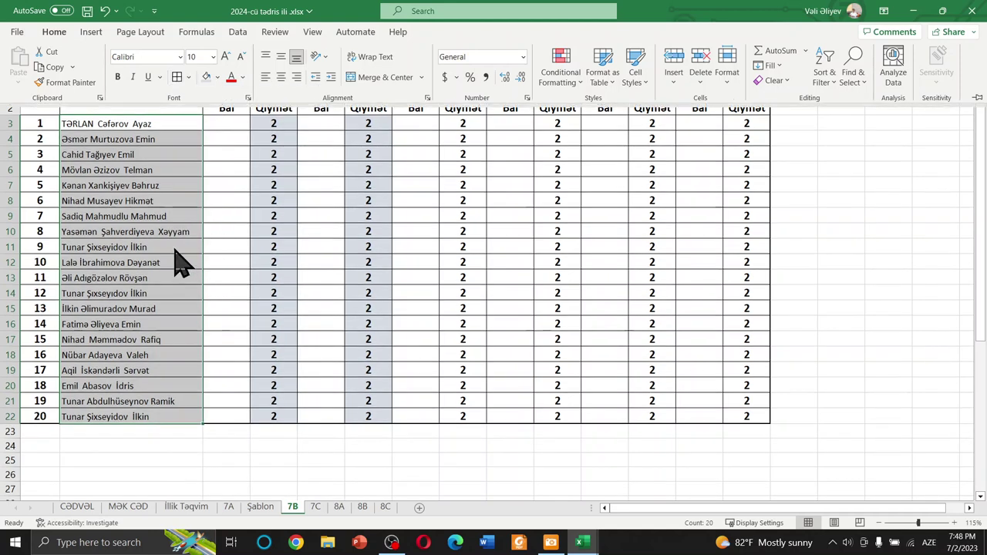
left_click(183, 246)
left_click(191, 228)
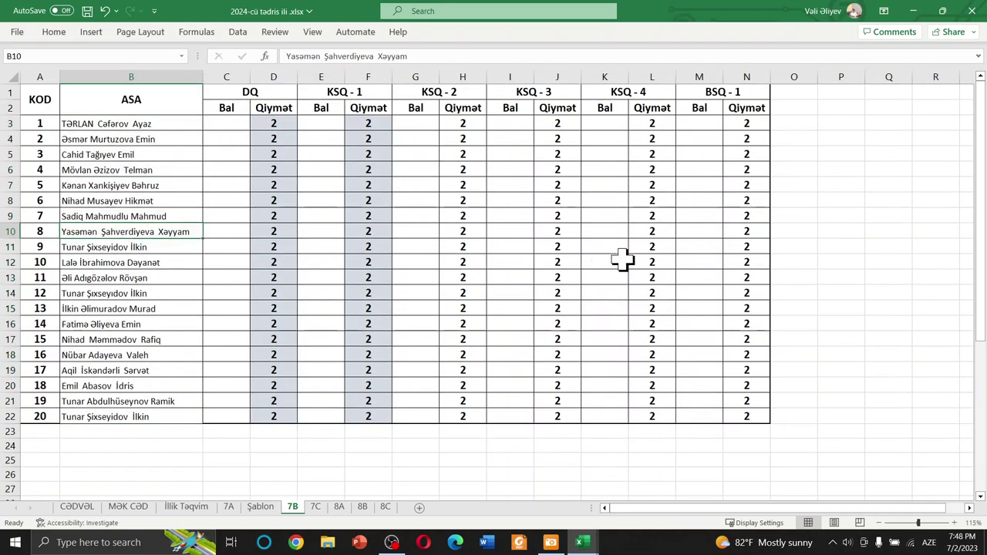
left_click(368, 460)
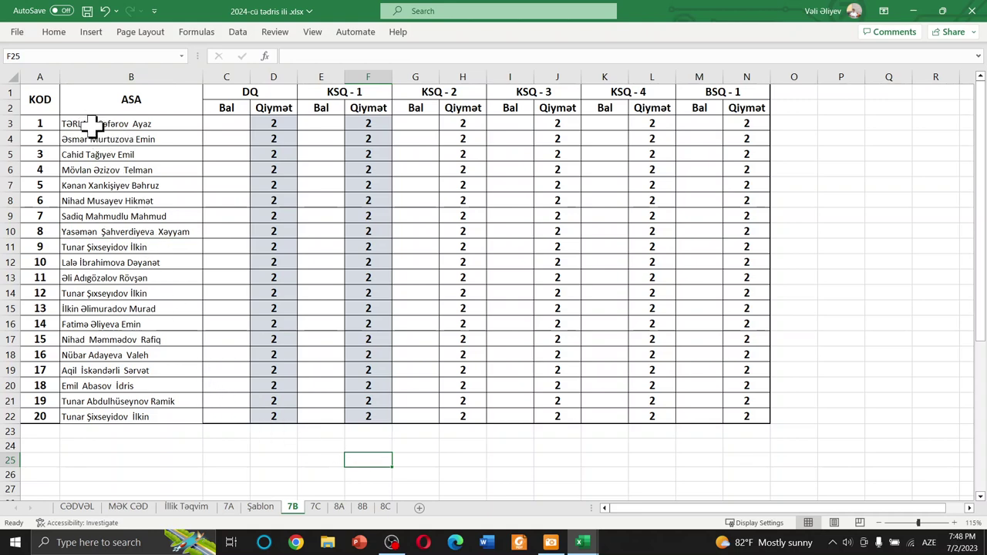
Give the whole grade table A1:N22 a thick outside border
mouse_move(89, 125)
left_mouse_down()
mouse_move(139, 241)
mouse_move(139, 322)
left_mouse_up()
left_click(92, 152)
left_click_drag(42, 100, 739, 417)
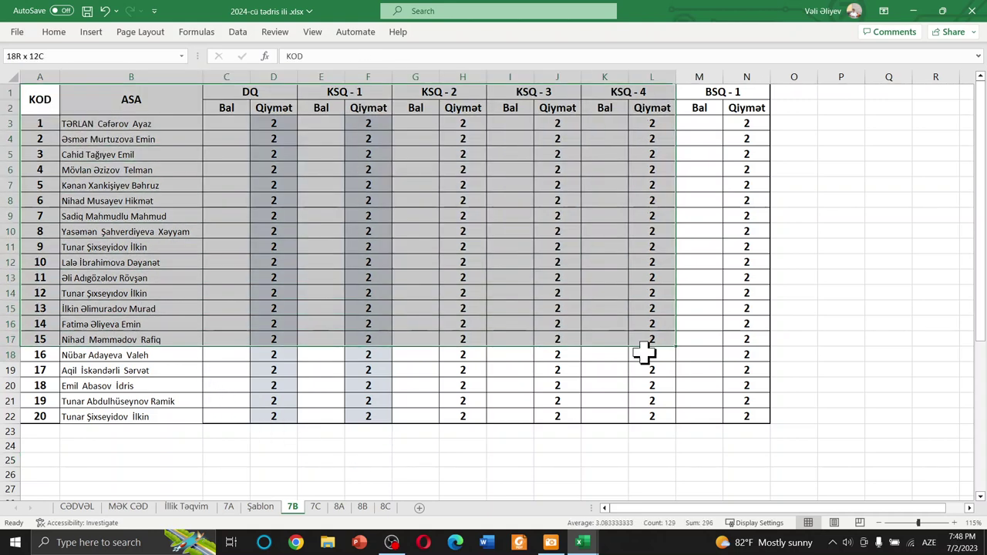
left_click(53, 32)
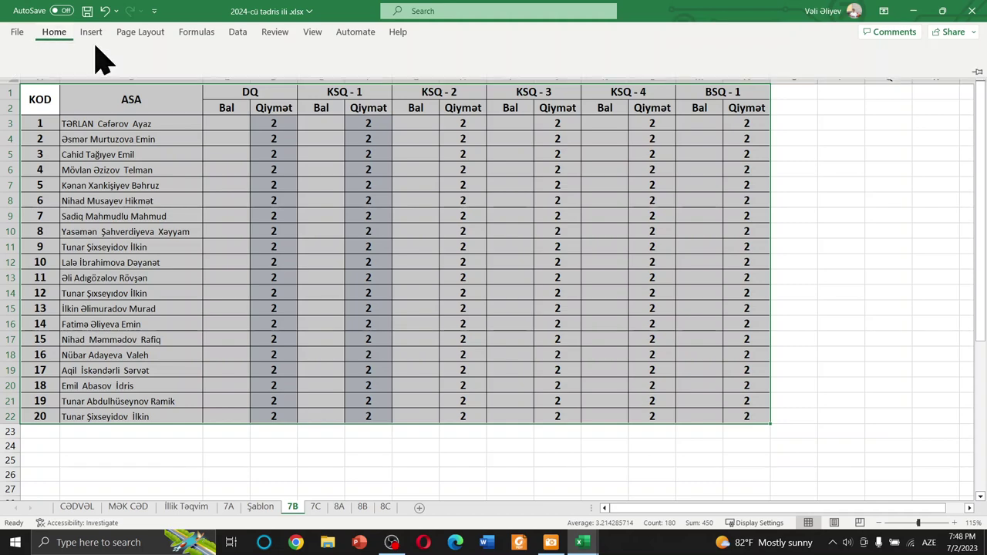
left_click(188, 77)
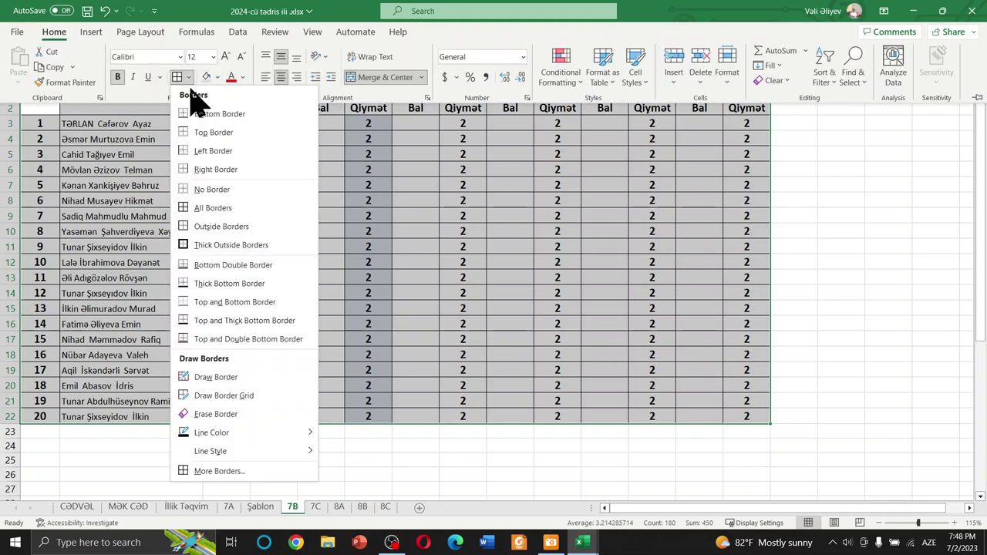
left_click(214, 252)
left_click(258, 232)
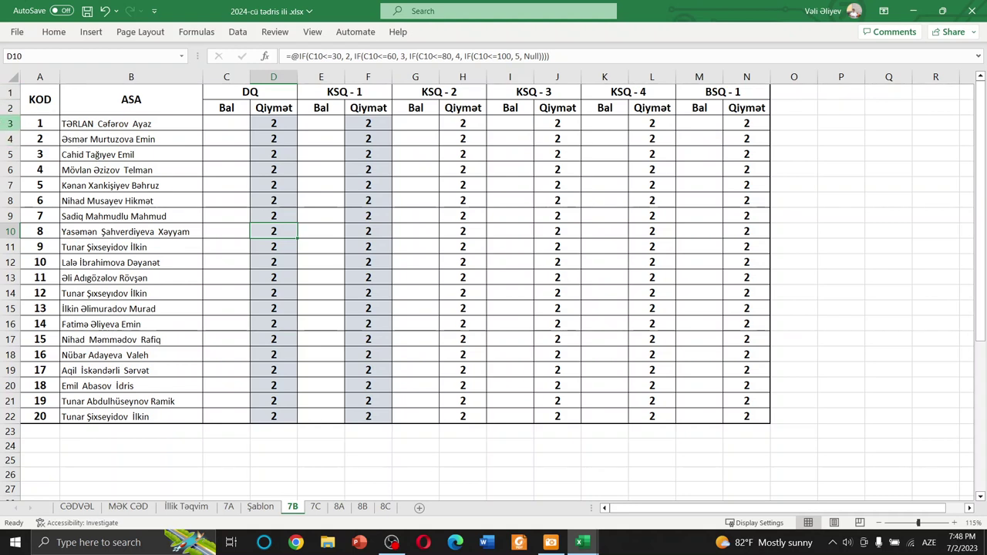
Select the odd-numbered rows 3, 5, 7 … 21 together
left_click(3, 123)
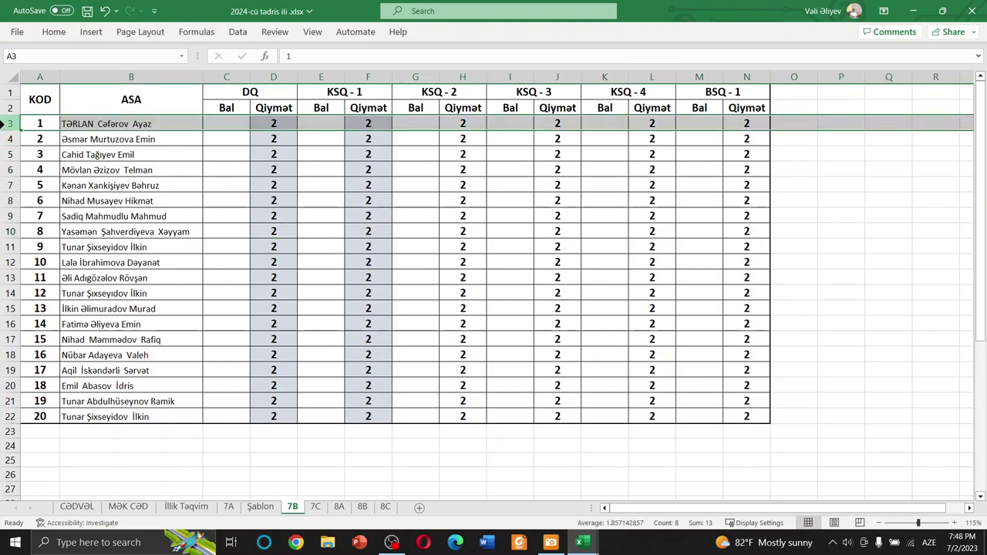
left_click(4, 154, "ctrl")
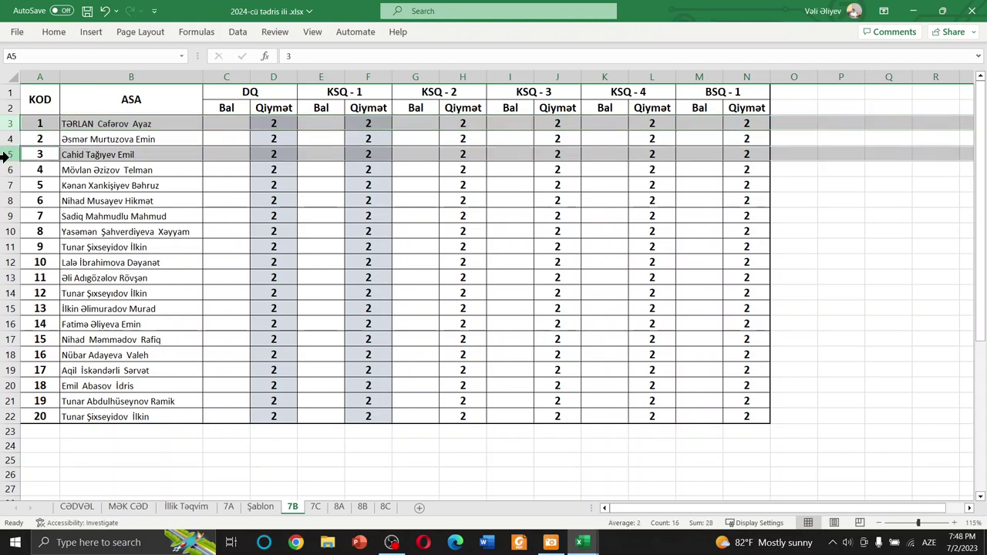
left_click(10, 170, "ctrl")
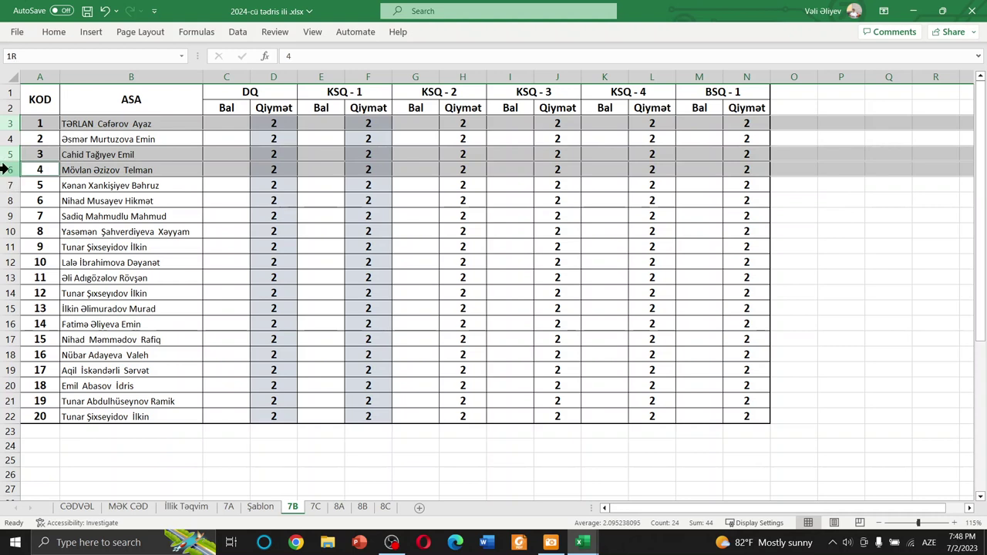
left_click(4, 169, "ctrl")
left_click(3, 185, "ctrl")
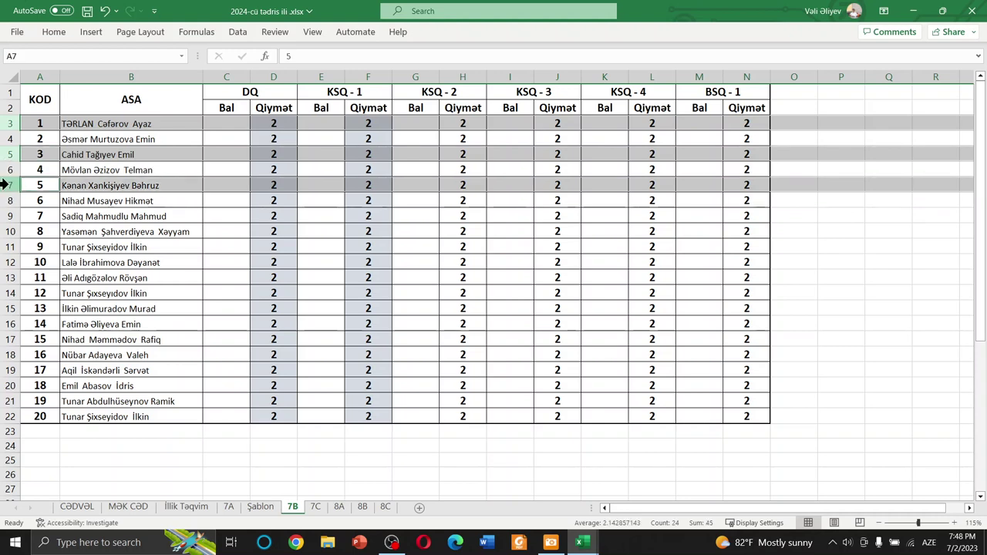
left_click(4, 215, "ctrl")
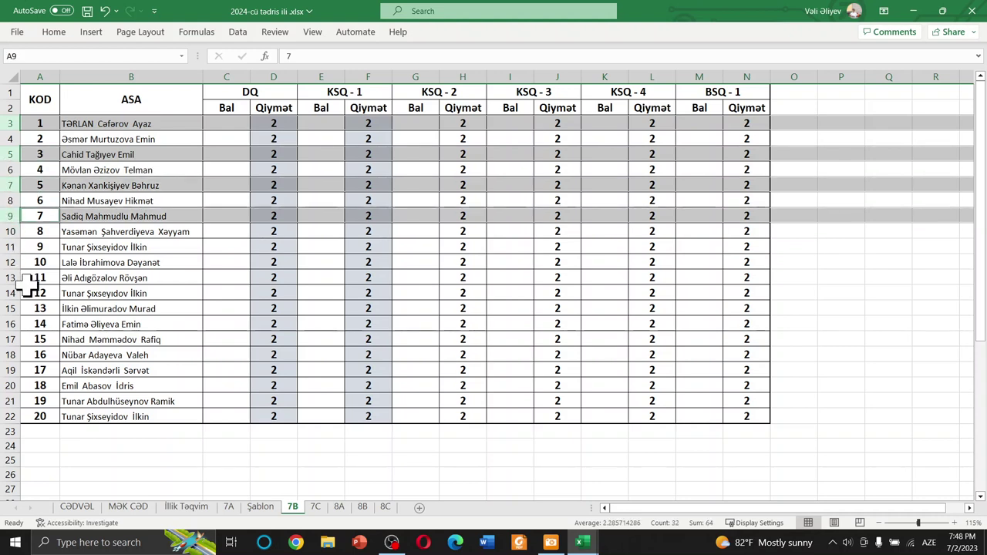
left_click(10, 247, "ctrl")
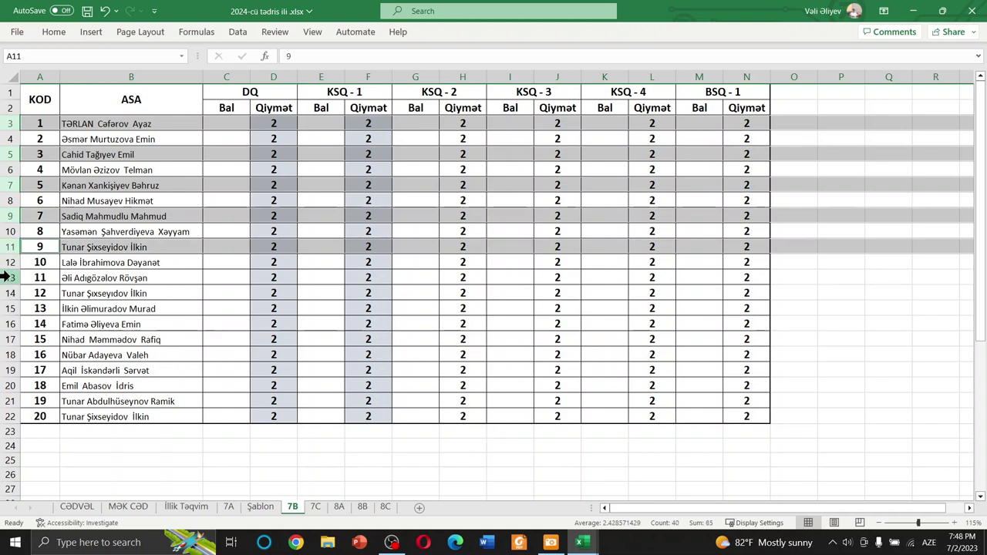
left_click(8, 277, "ctrl")
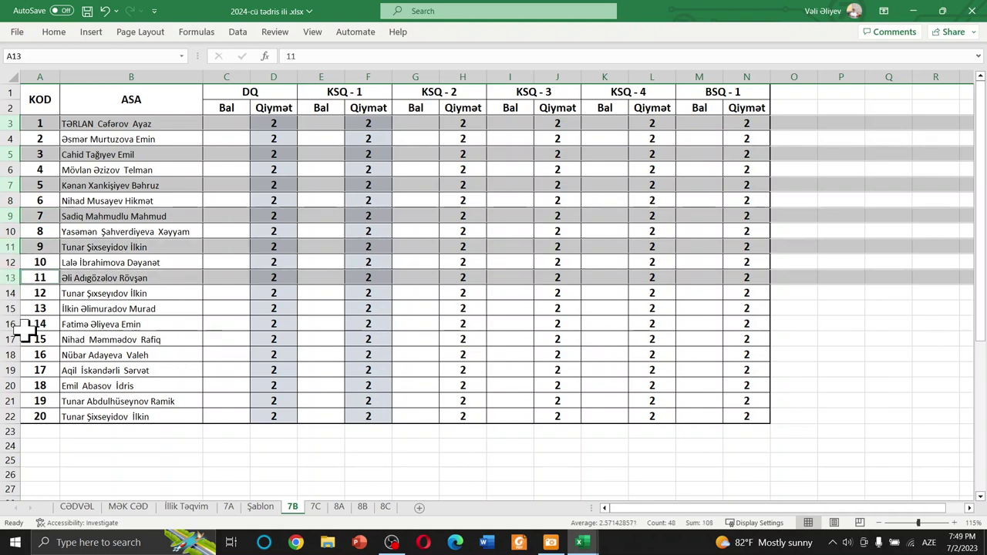
left_click(8, 308, "ctrl")
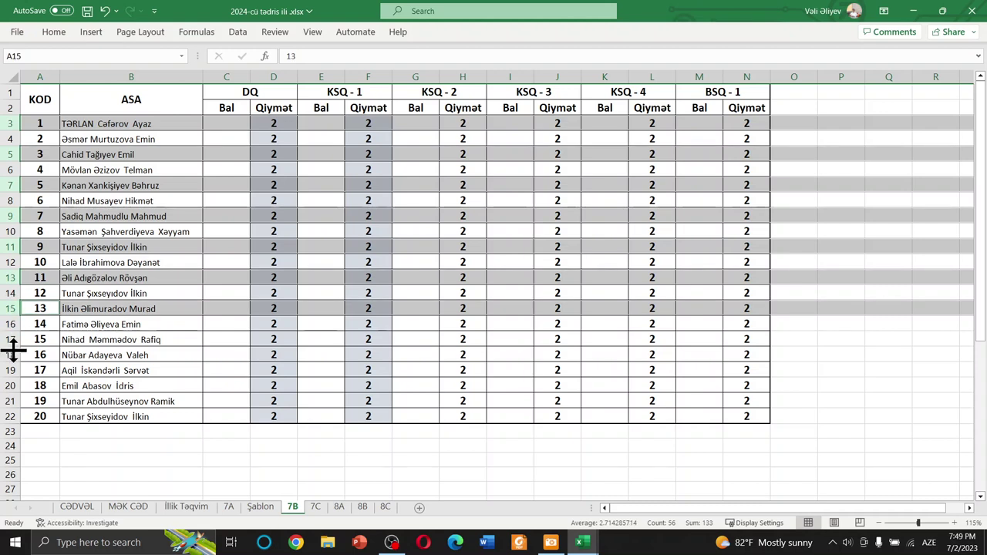
left_click(6, 340, "ctrl")
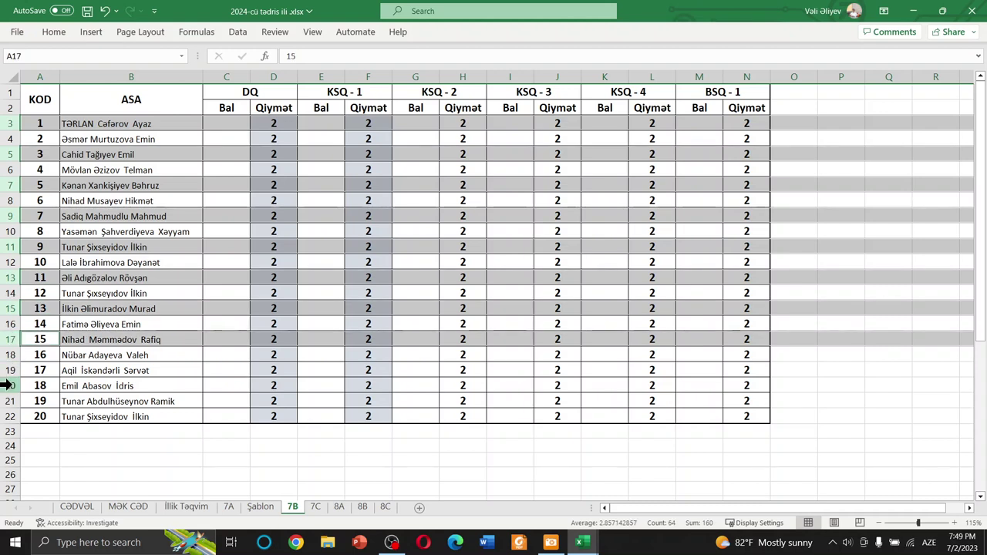
left_click(8, 370, "ctrl")
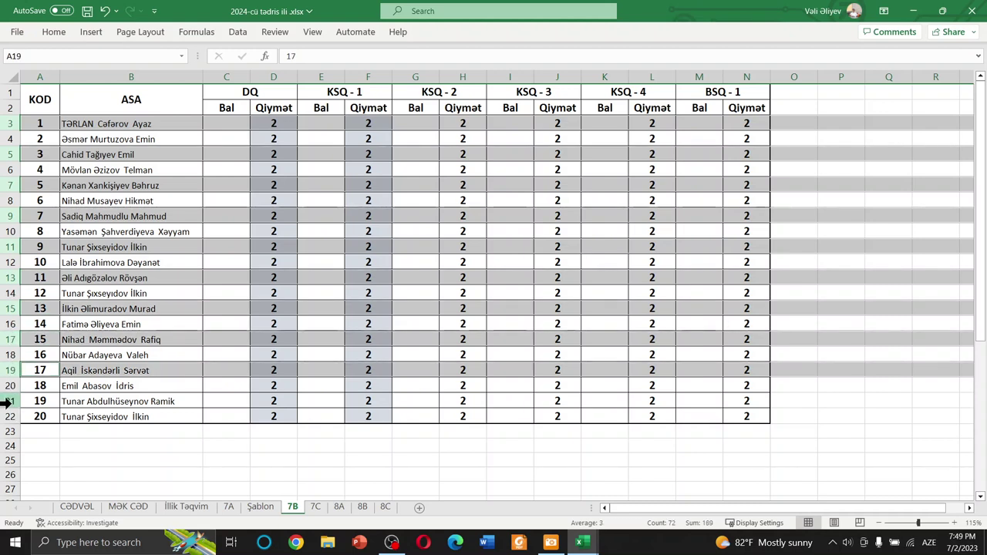
left_click(5, 401, "ctrl")
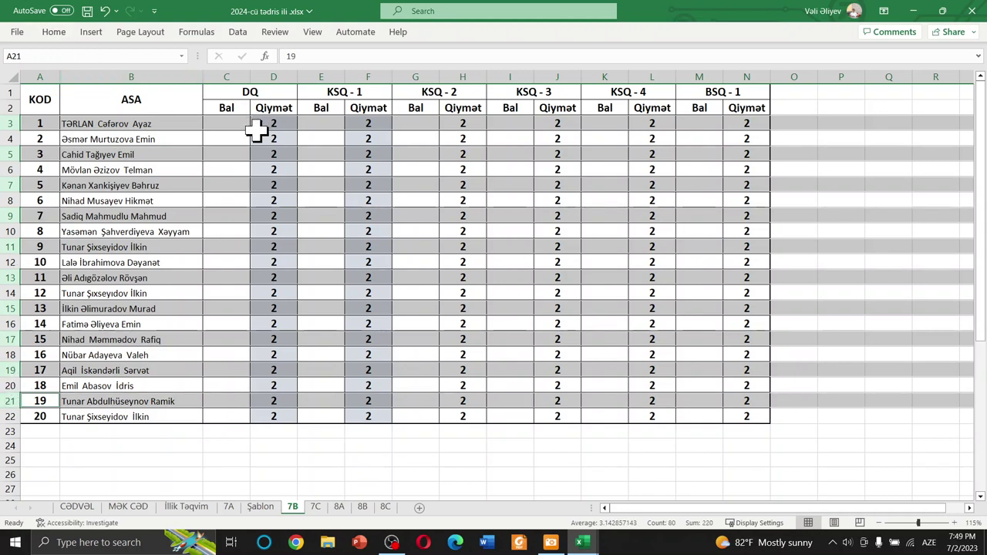
Fill the selected rows 3, 5 … 21 with a light tan theme colour
left_click(53, 31)
left_click(218, 77)
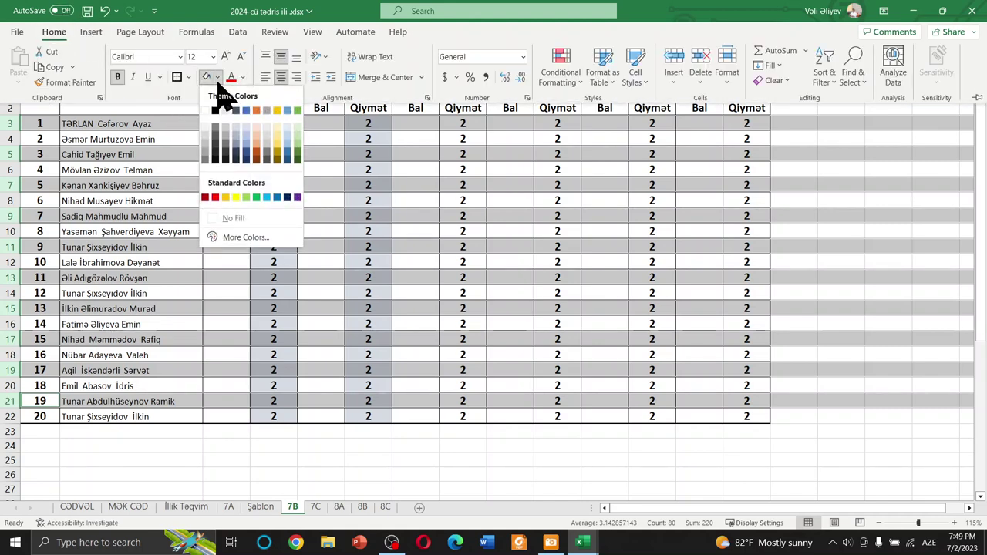
left_click(279, 129)
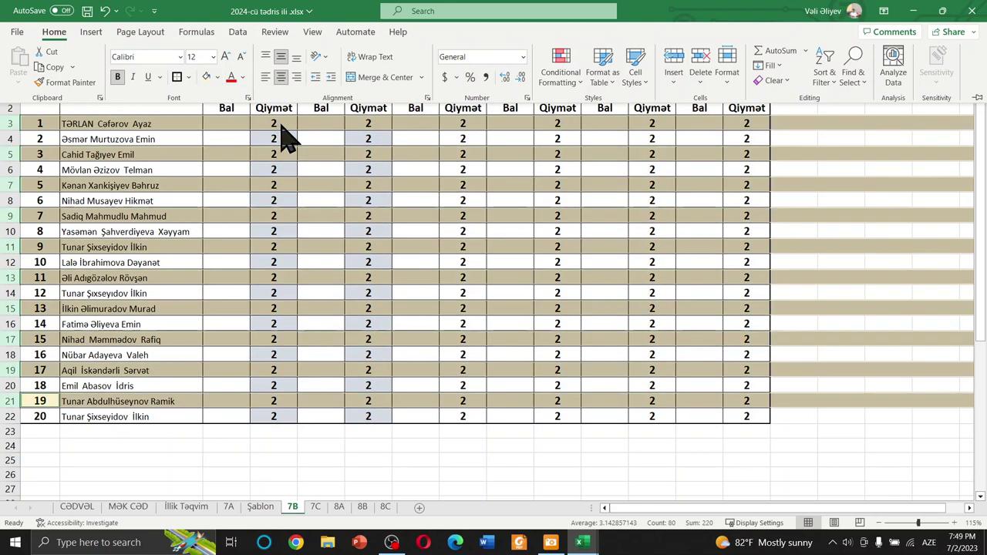
left_click(542, 215)
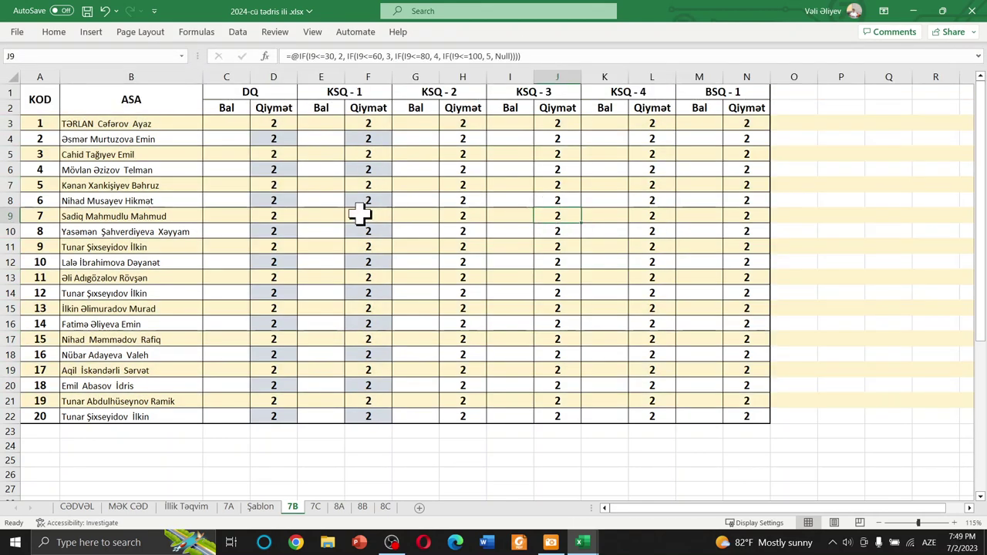
left_click(378, 461)
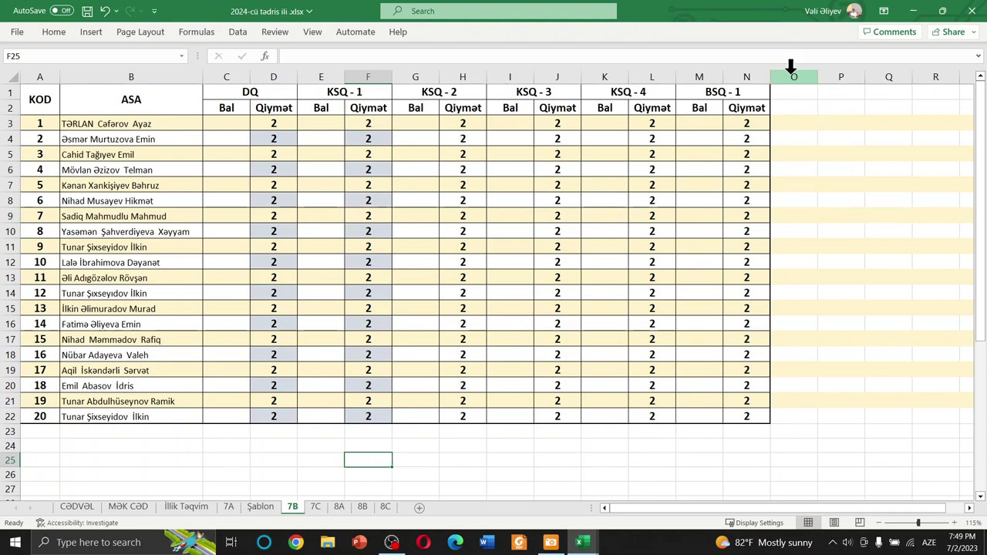
Fill columns O through AC white so the tan stripes stop at column N
left_click_drag(790, 67, 914, 73)
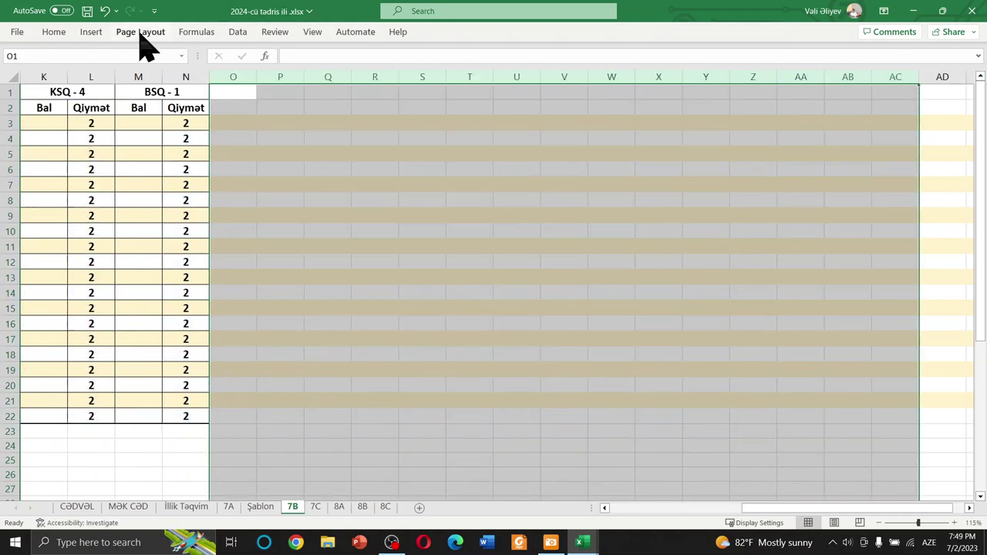
right_click(238, 77)
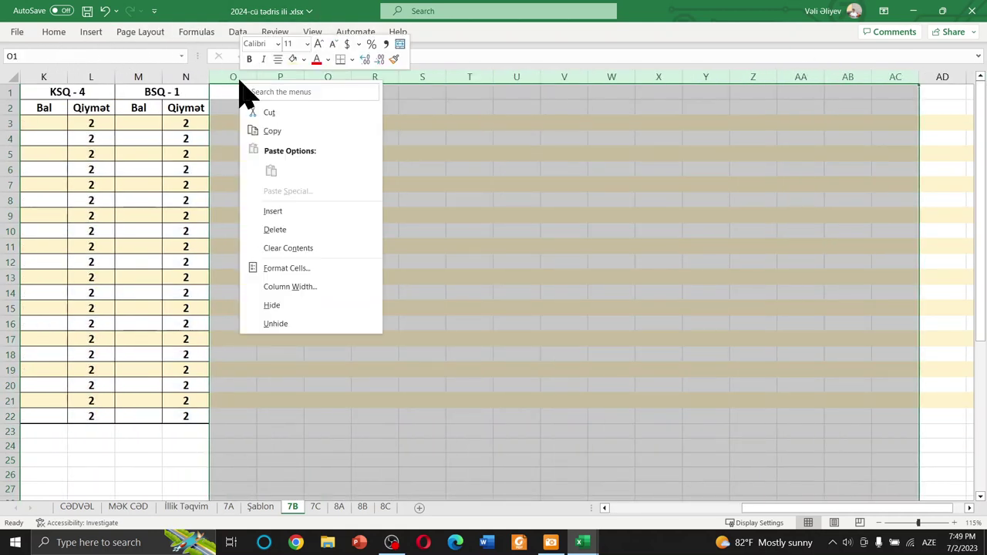
left_click(52, 34)
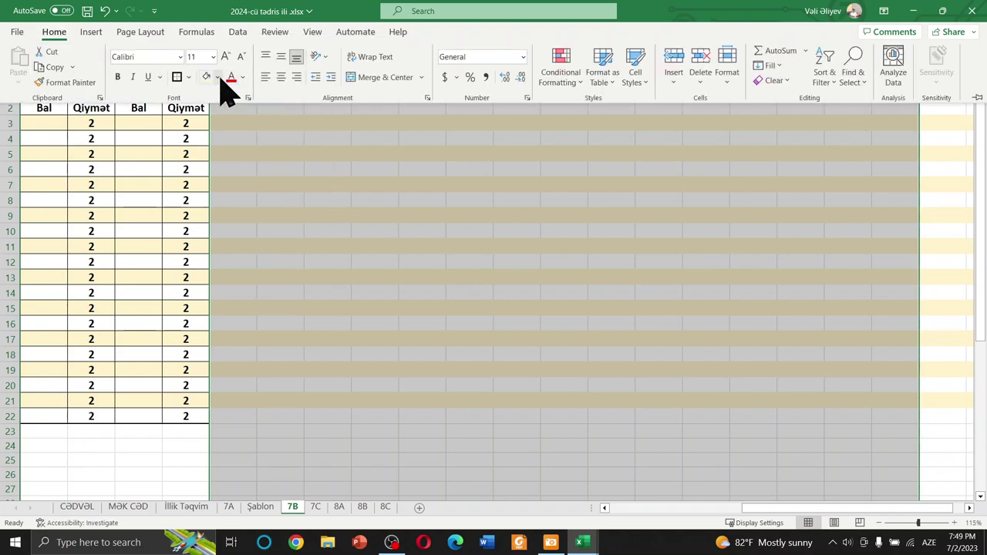
left_click(218, 77)
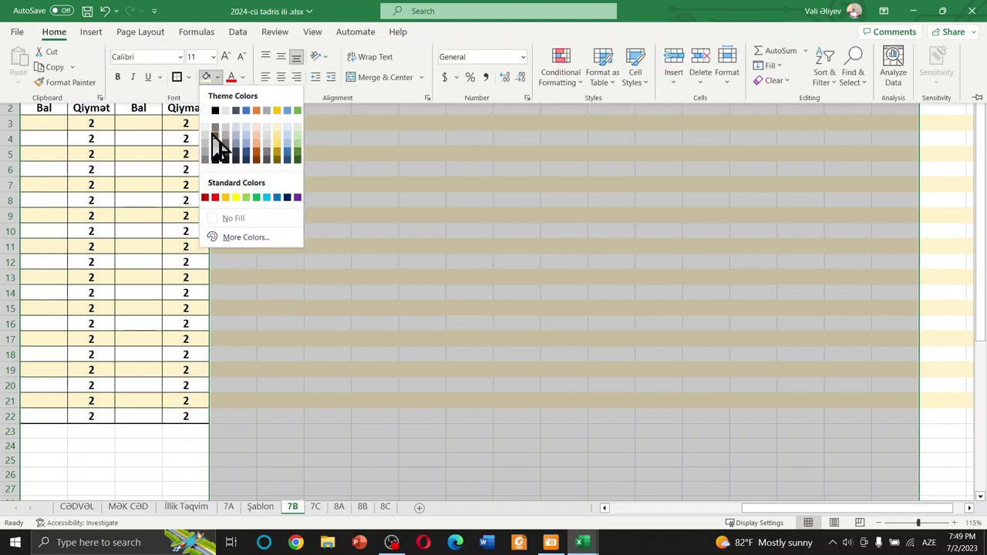
left_click(205, 111)
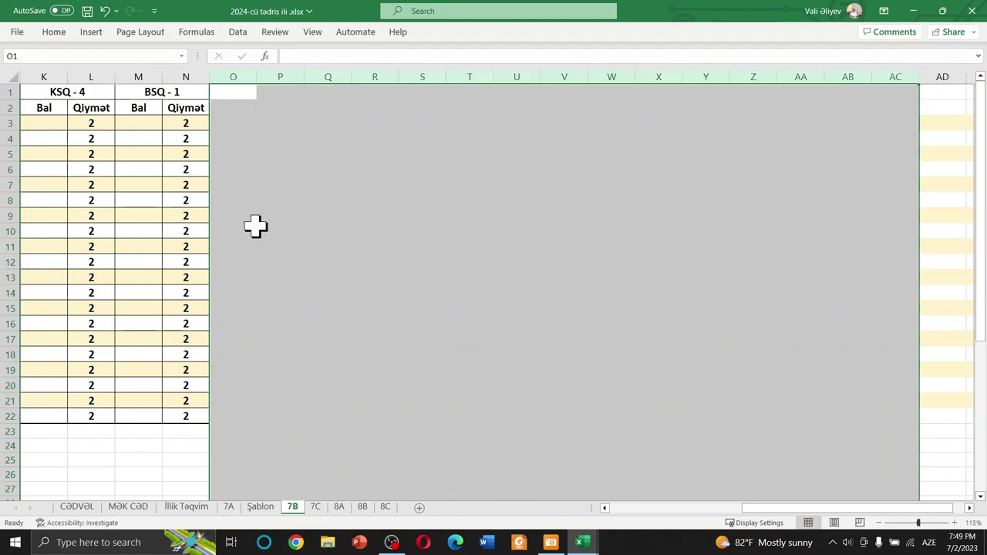
left_click(136, 435)
key("Left")
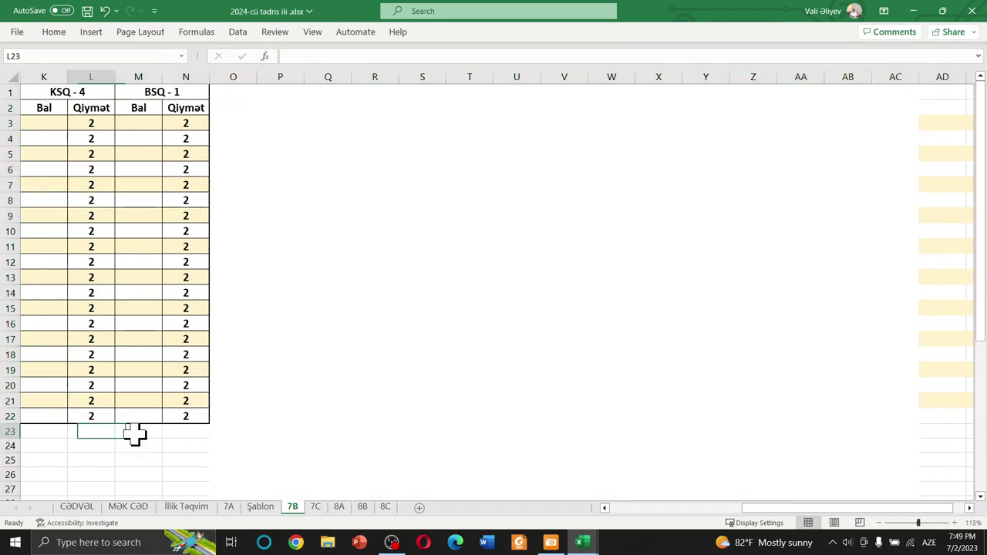
key("Left")
key("Left")
key("Left")
key("Left")
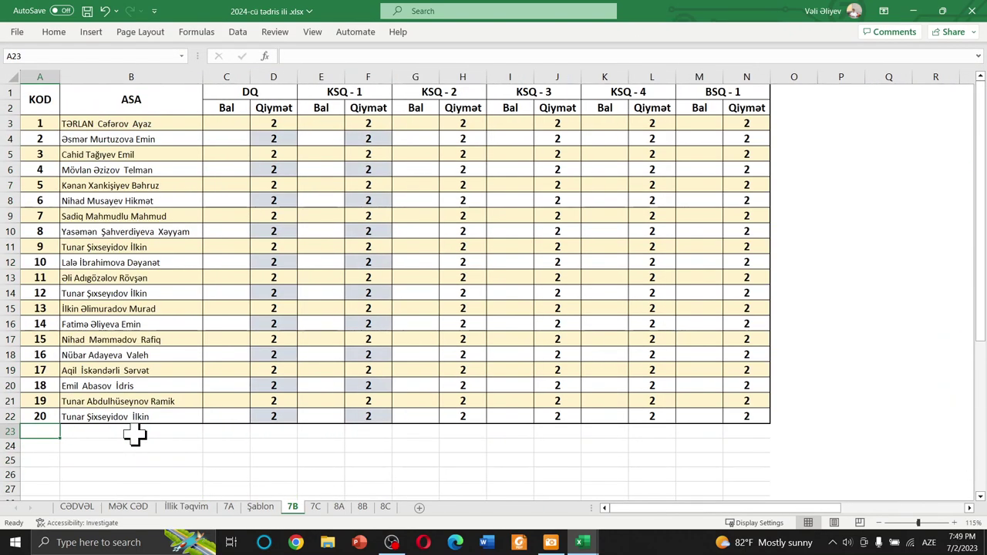